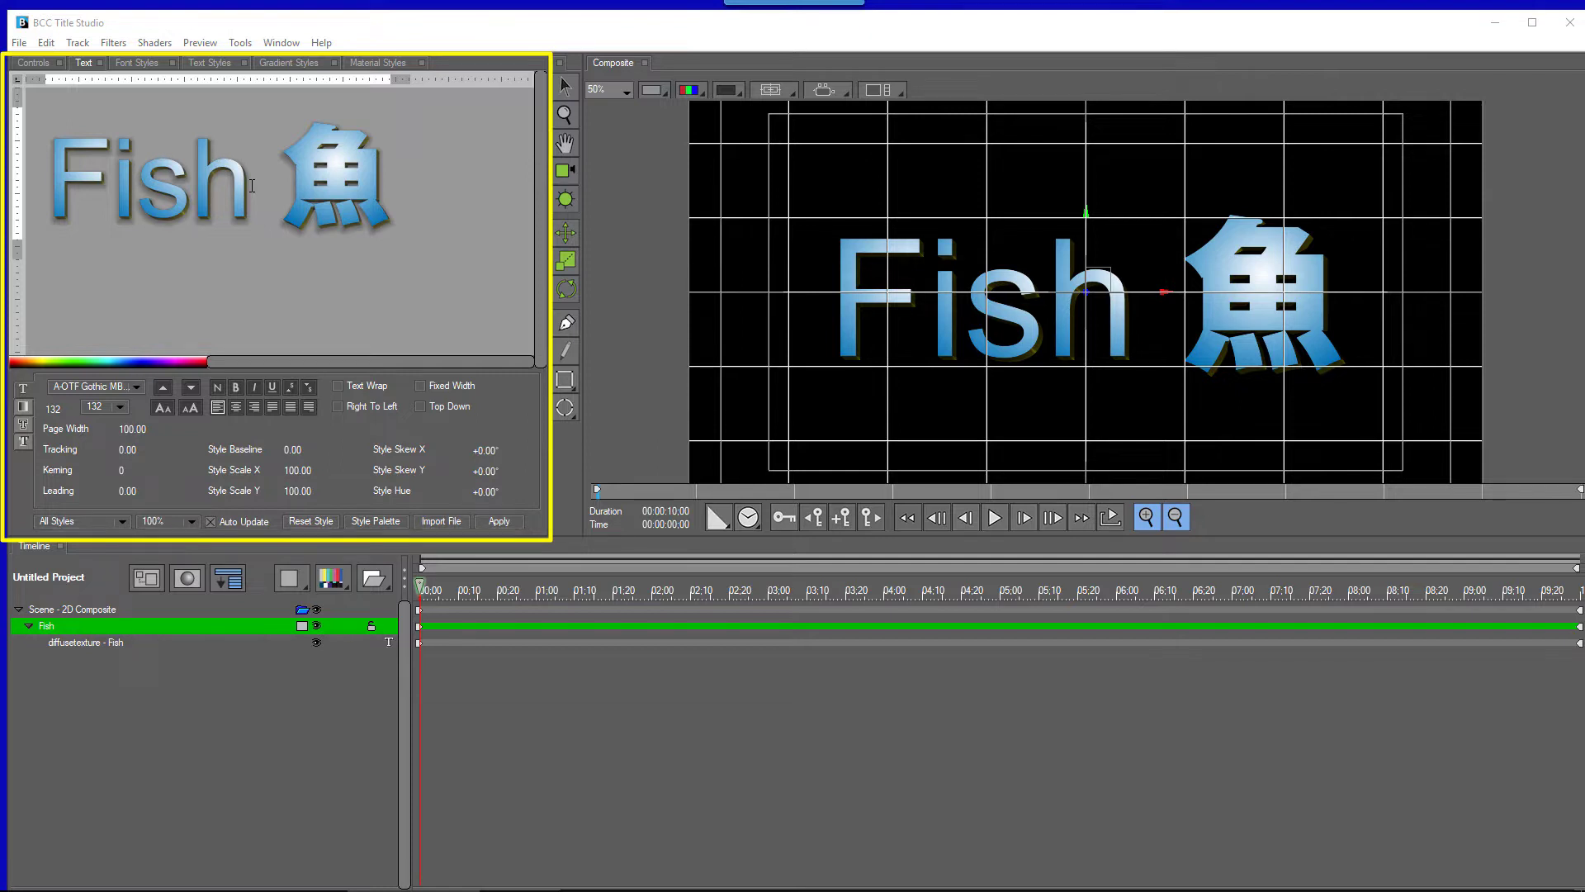
Reset the style of the whole Fish 魚 text and make it italic and underlined.
triple_click(252, 186)
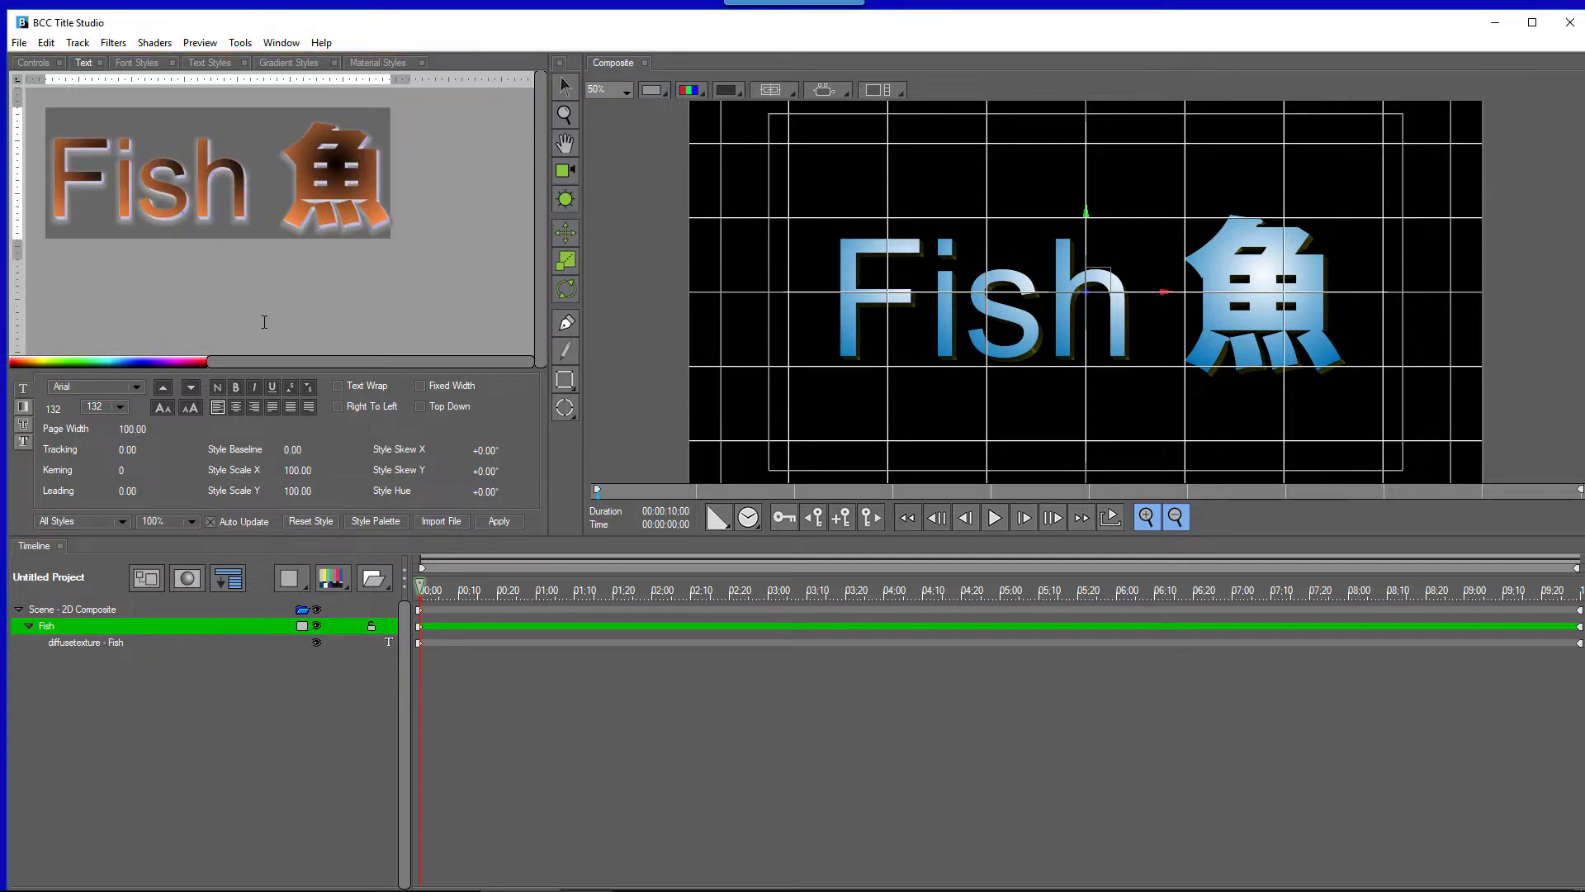
left_click(320, 522)
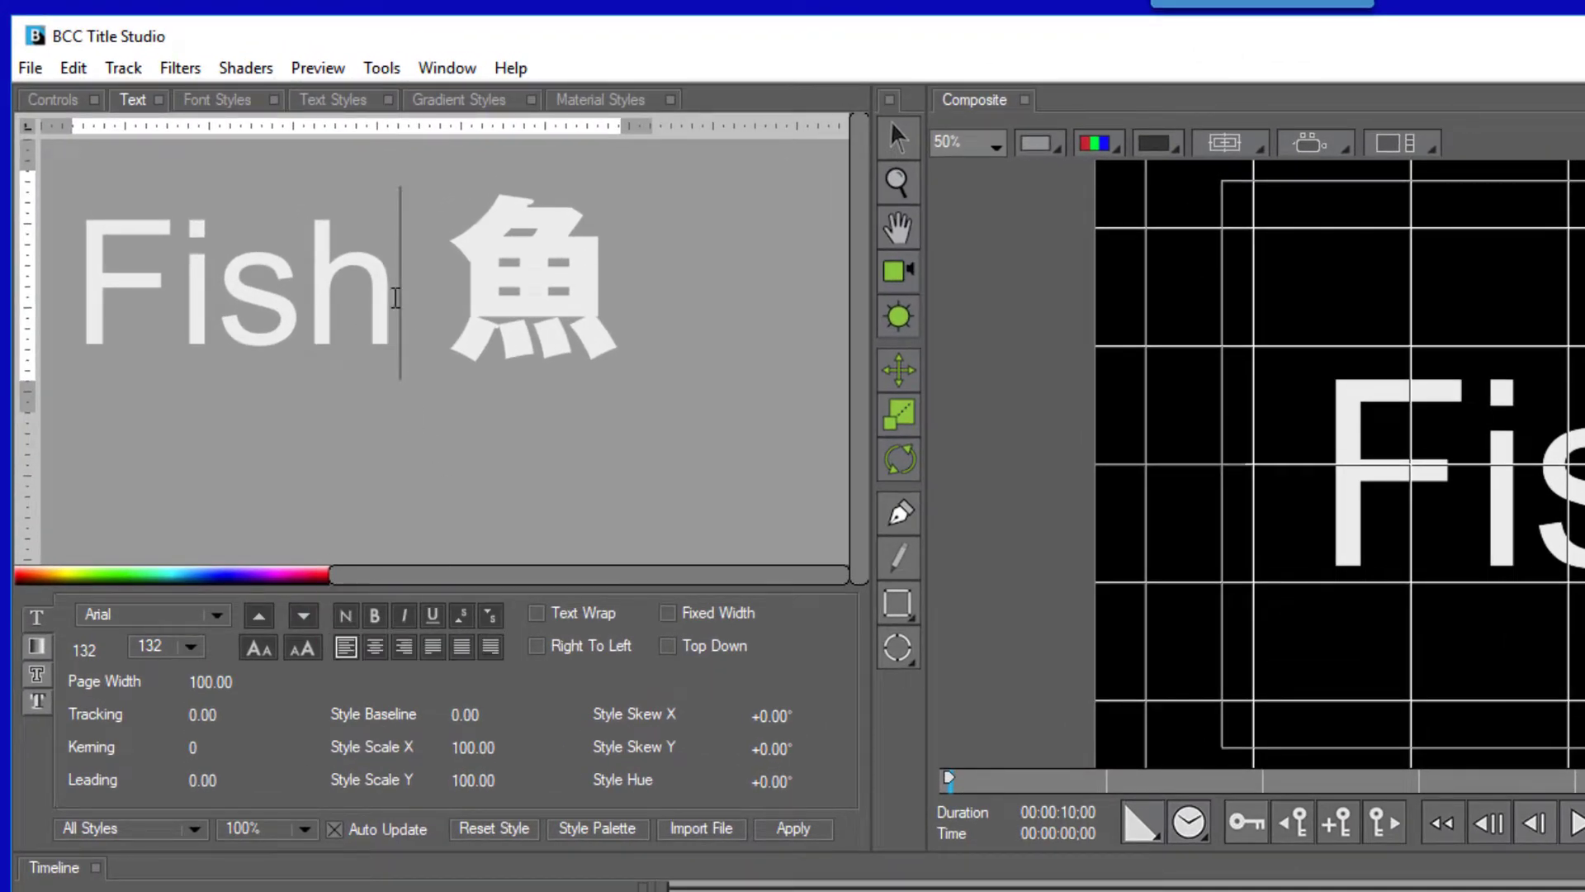
triple_click(396, 298)
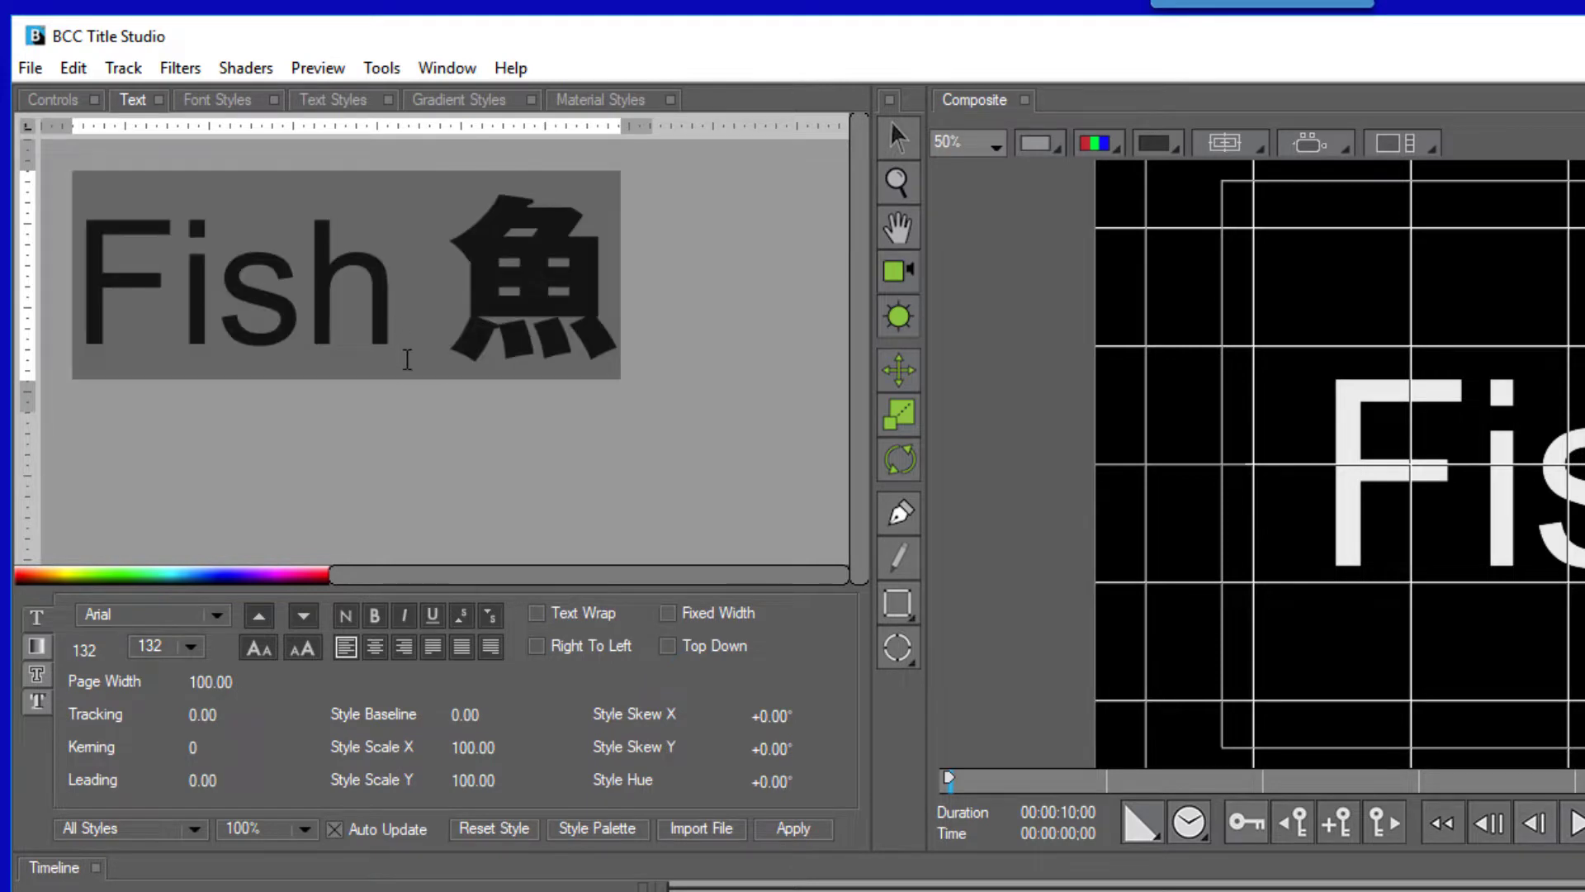
left_click(377, 619)
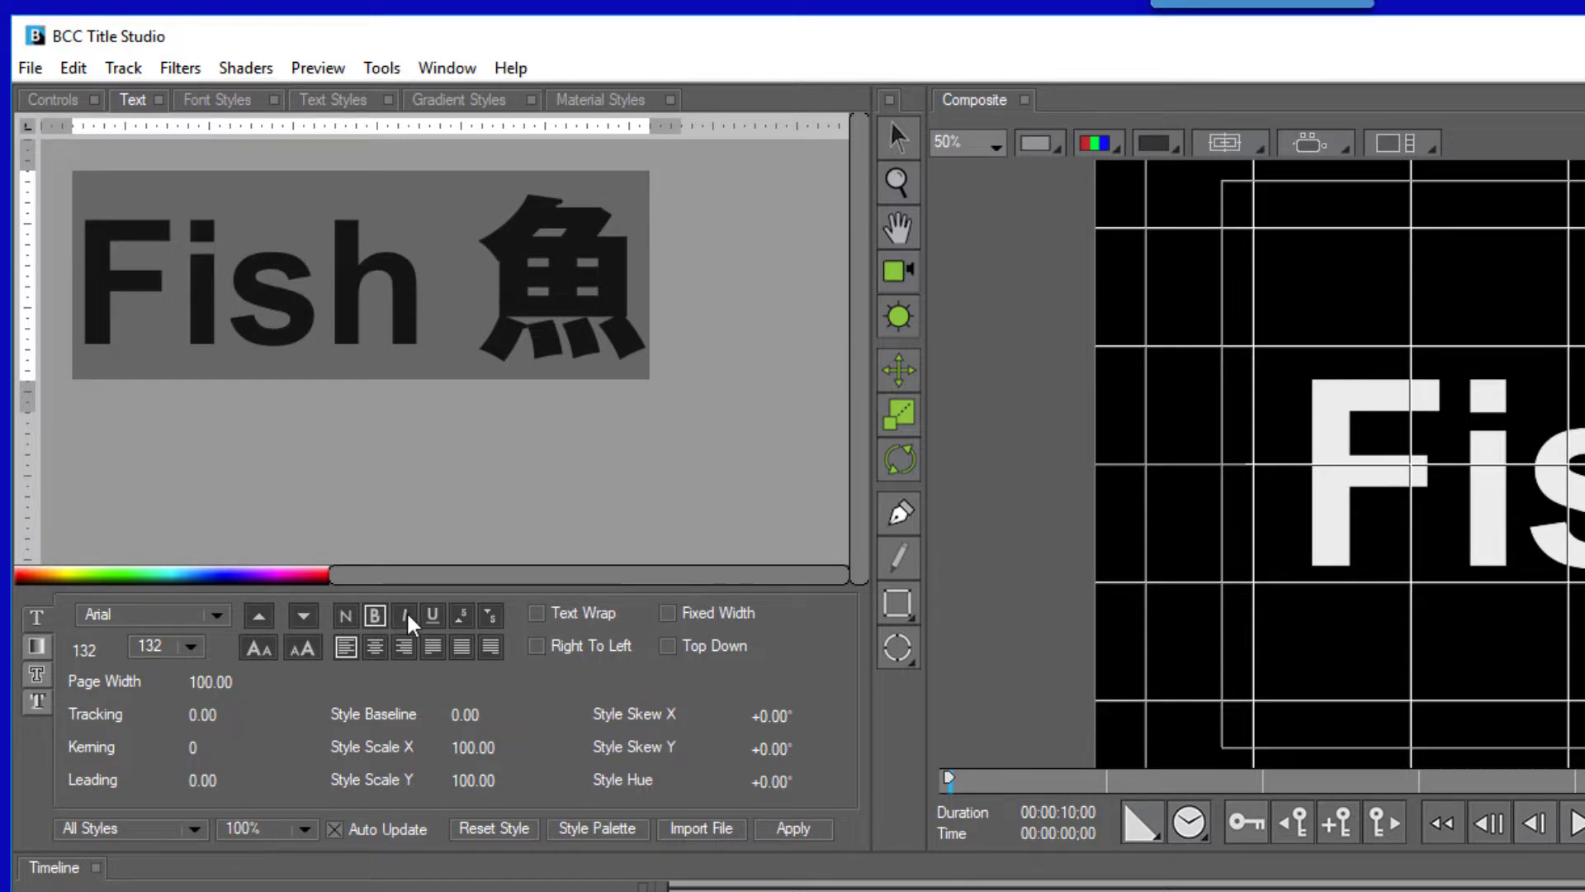
left_click(407, 618)
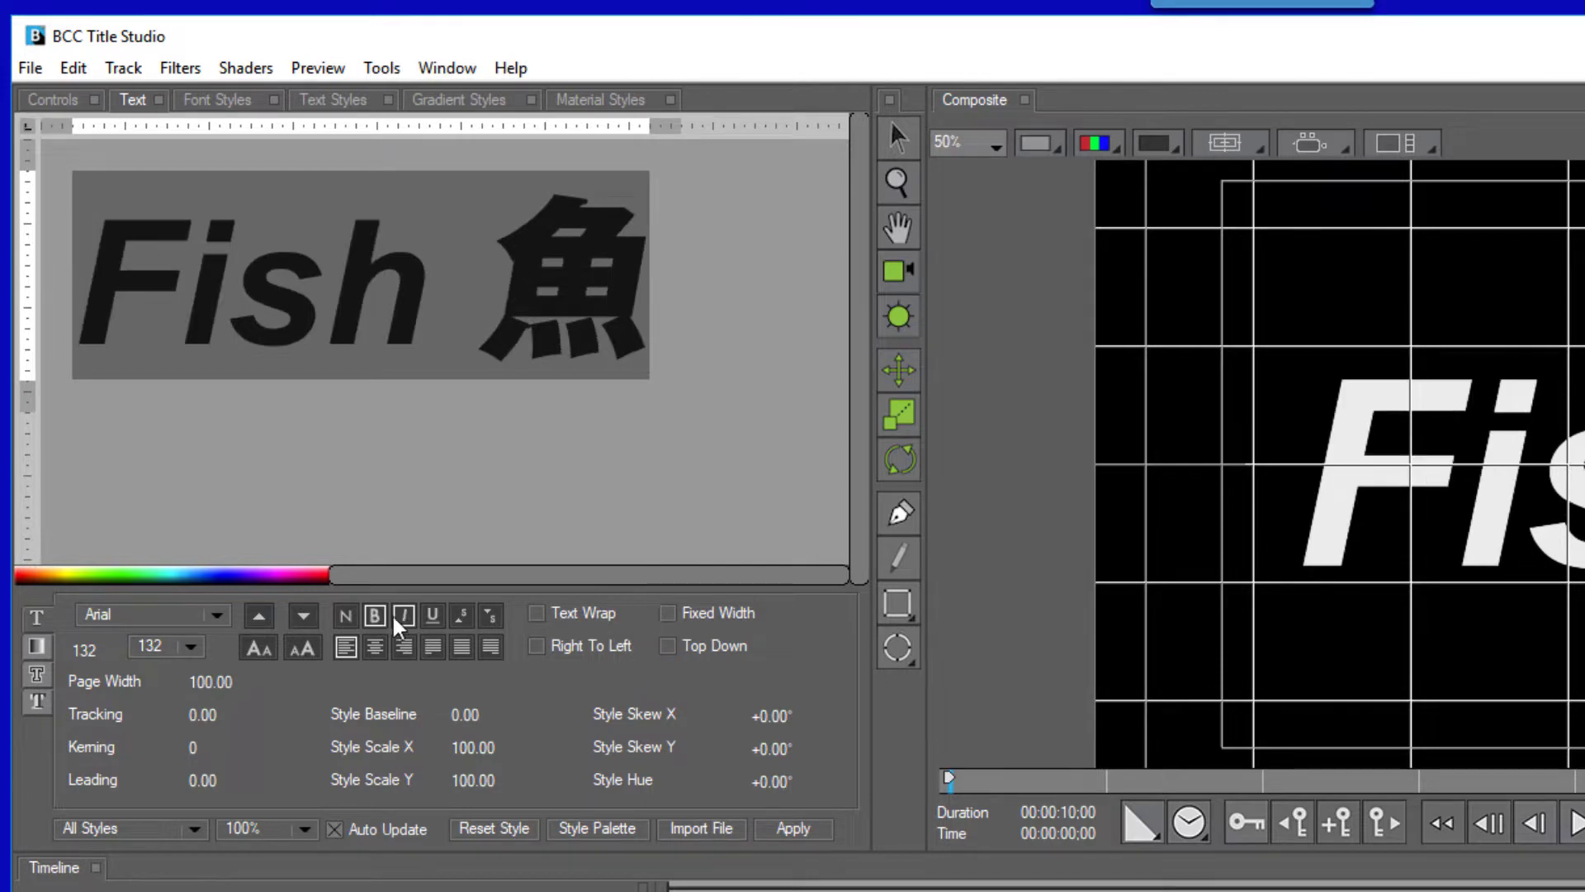
left_click(377, 618)
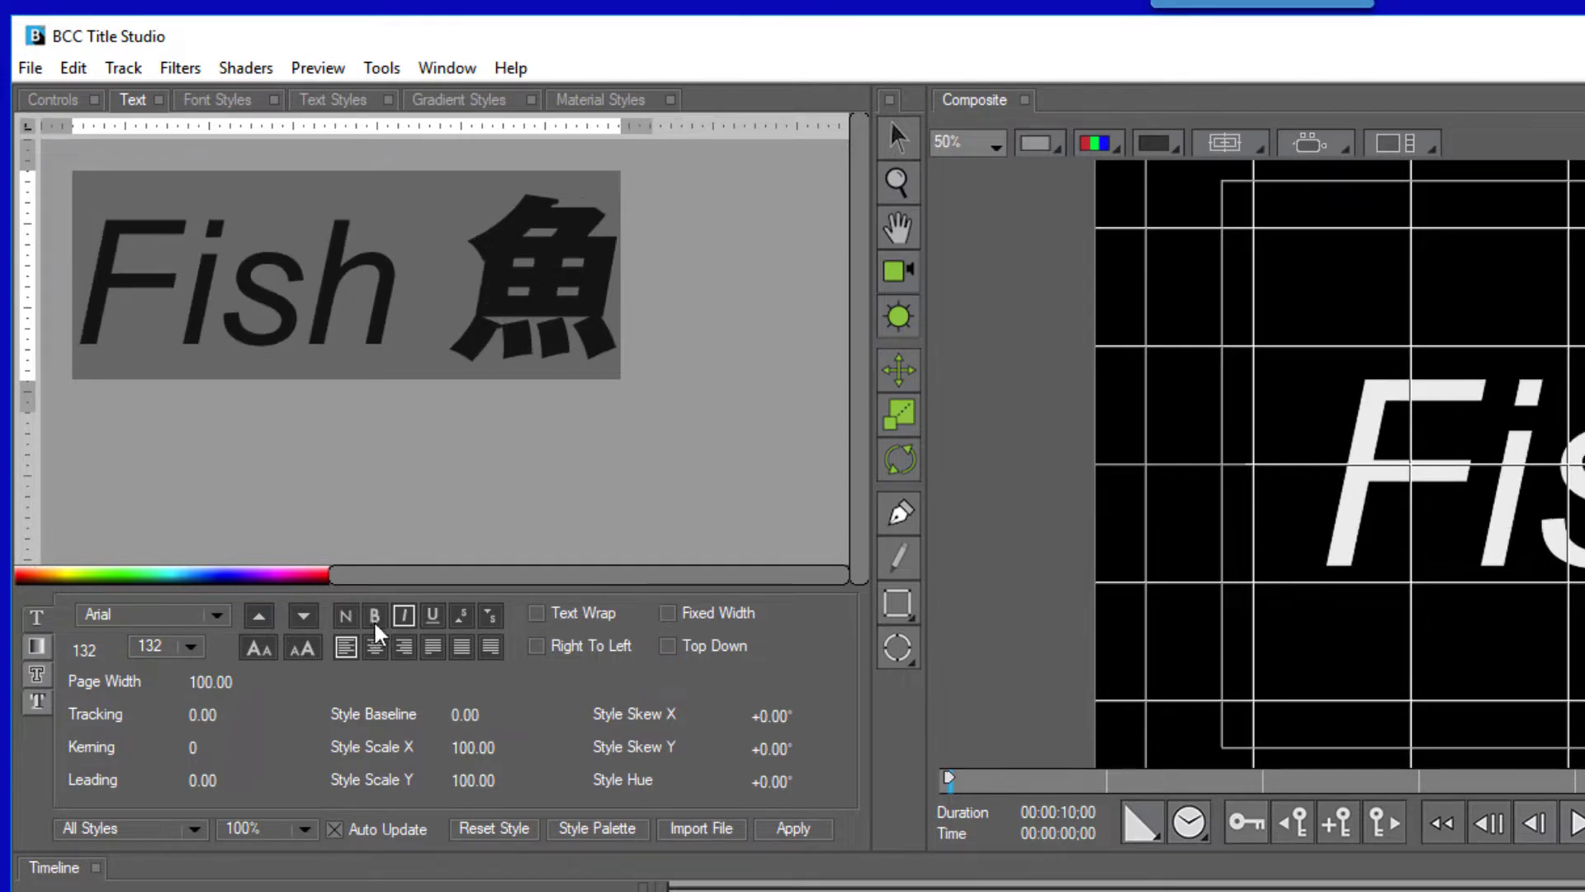
left_click(437, 625)
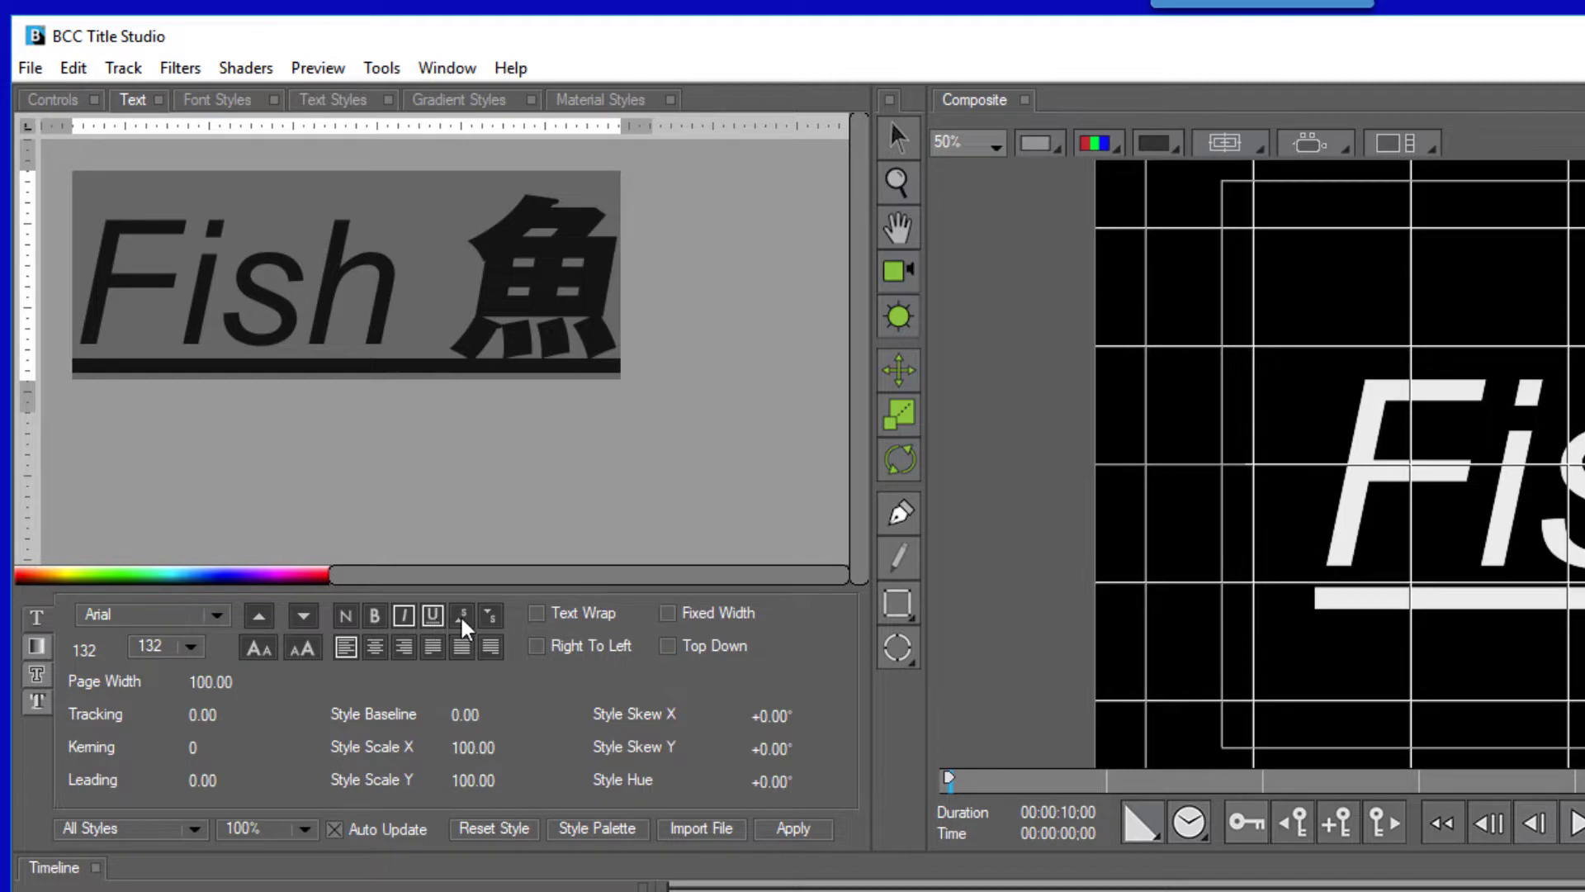
Try superscript and subscript on the selected Fish 魚 text.
left_click(463, 621)
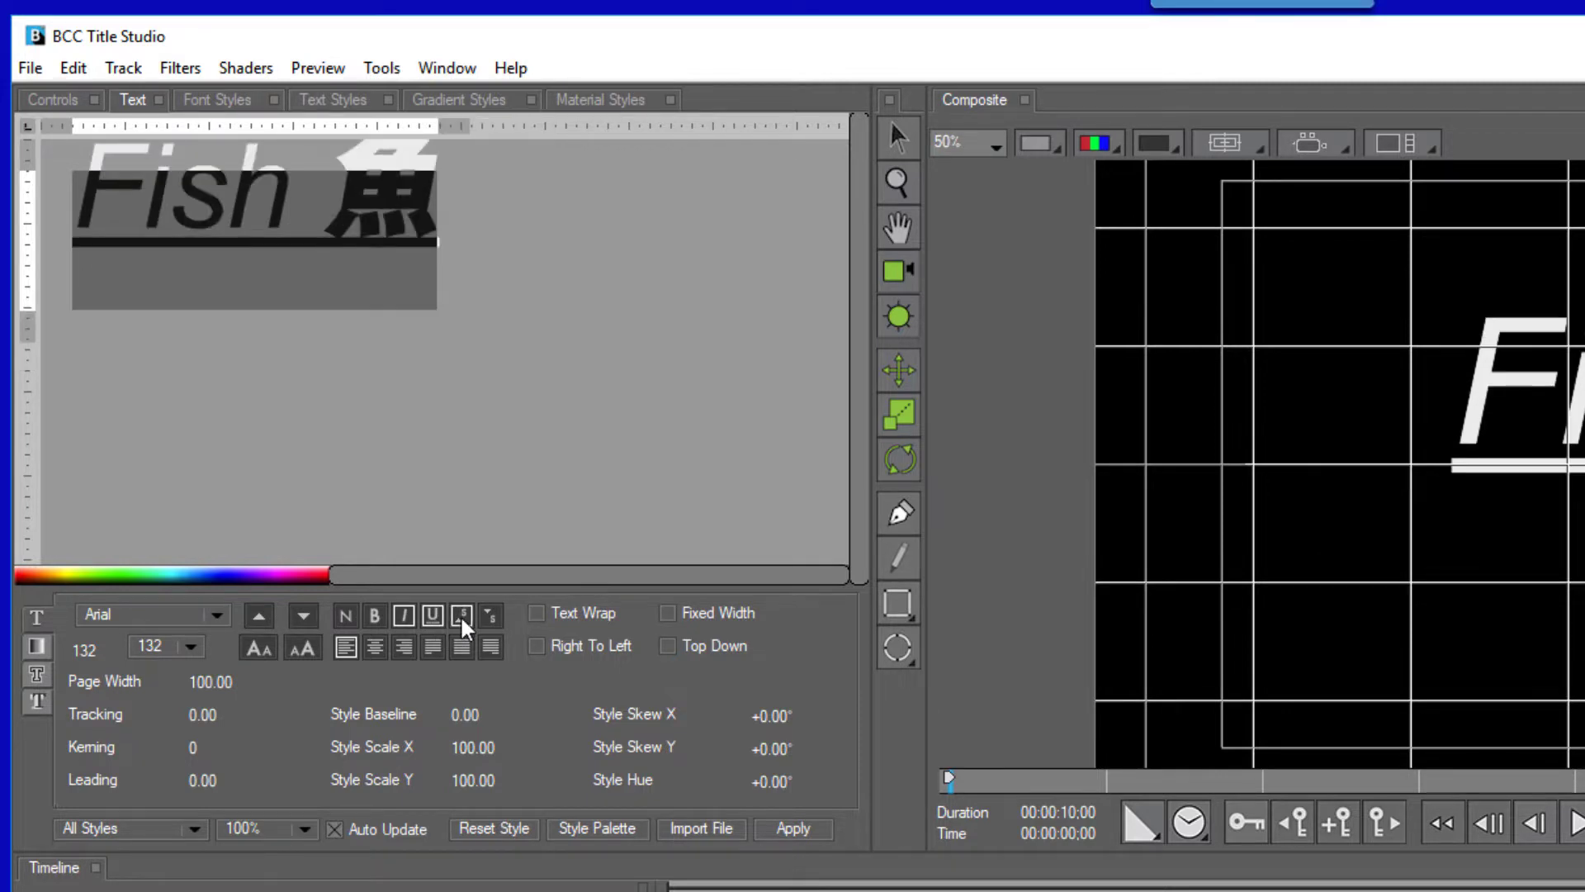
left_click(490, 619)
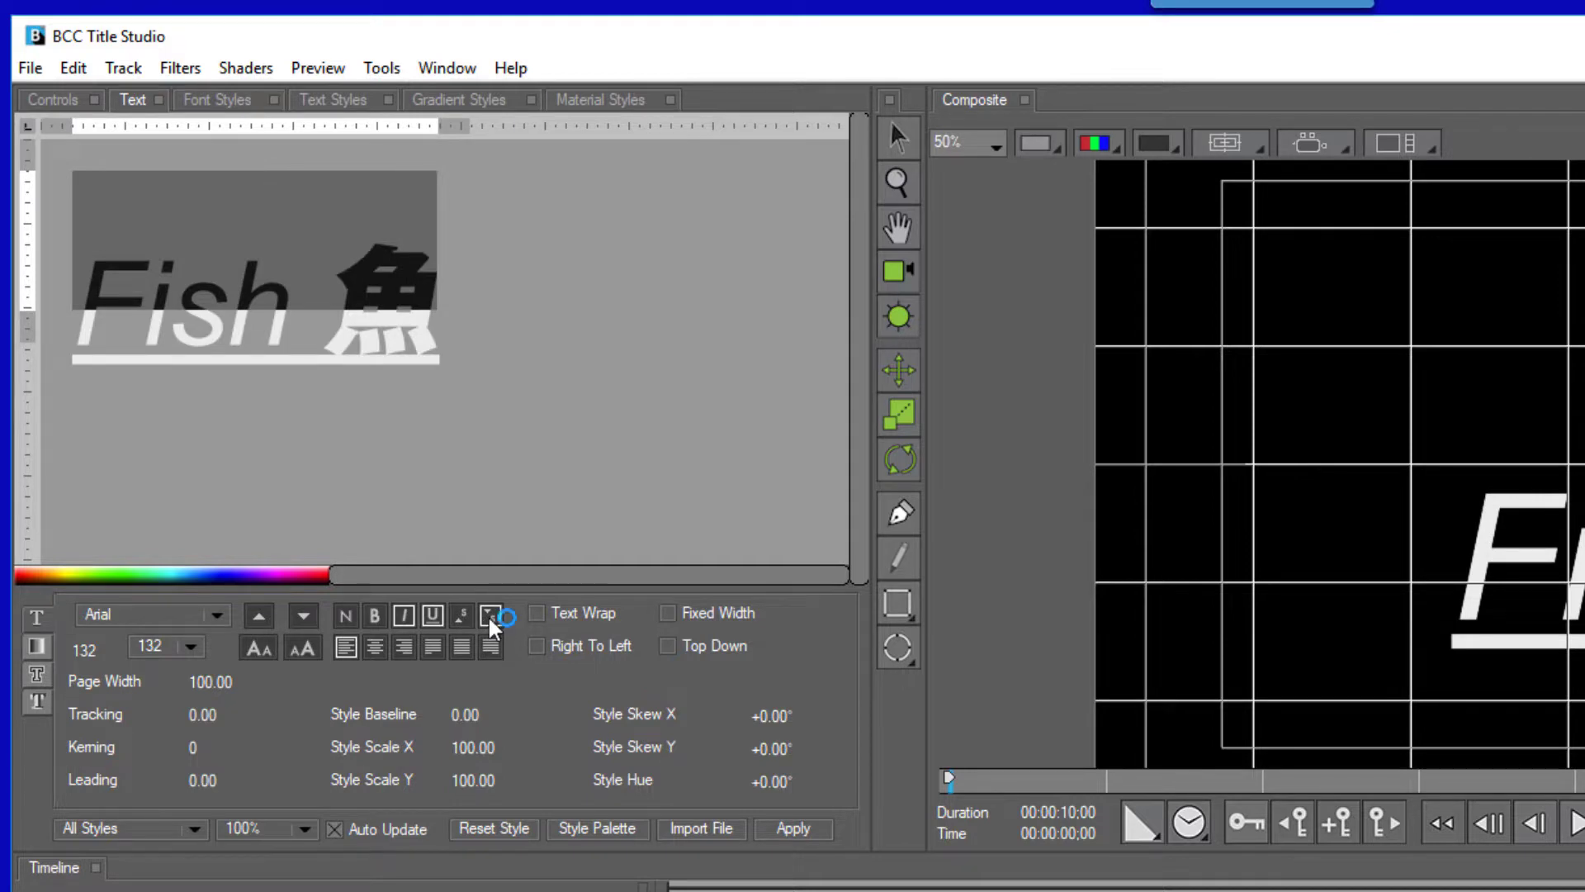
left_click(490, 617)
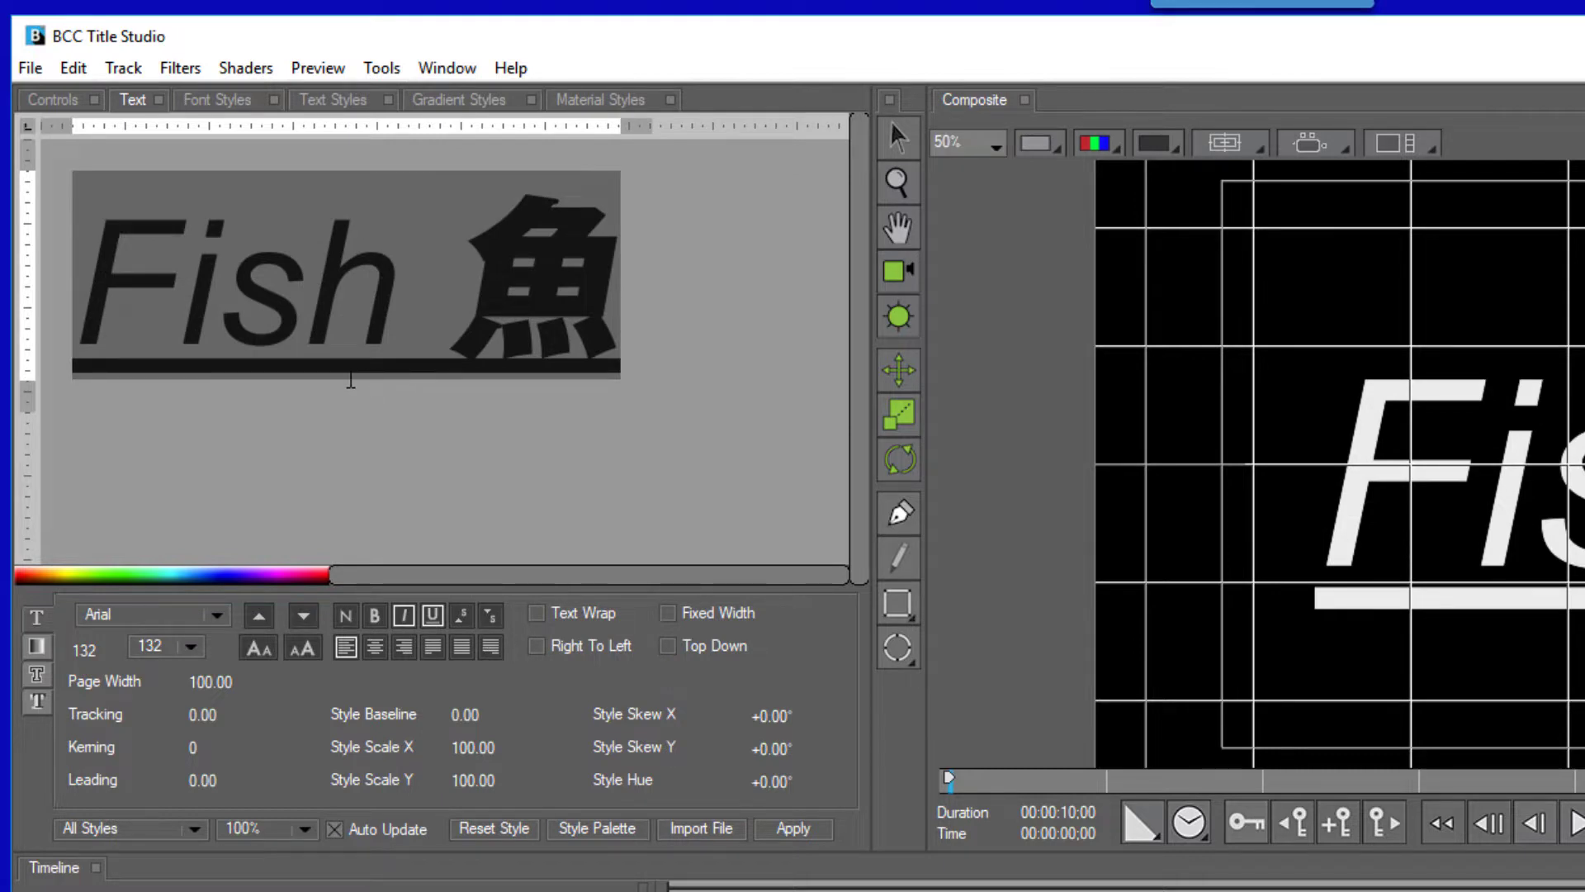
Save the current text formatting as a new style named underbar in the My Text Styles palette.
left_click(324, 108)
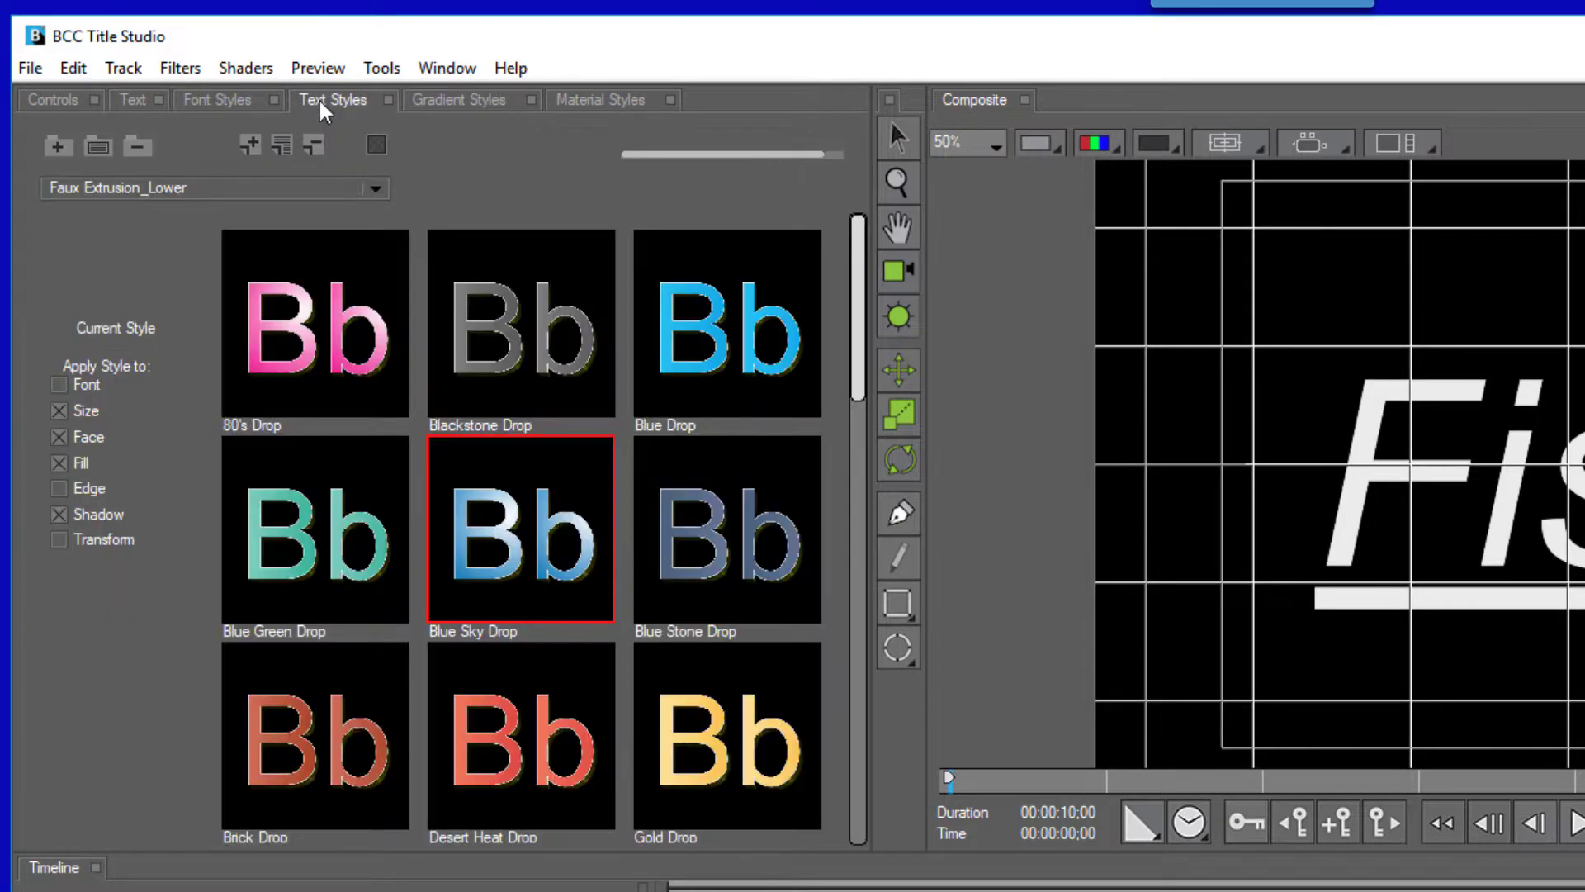
left_click(376, 191)
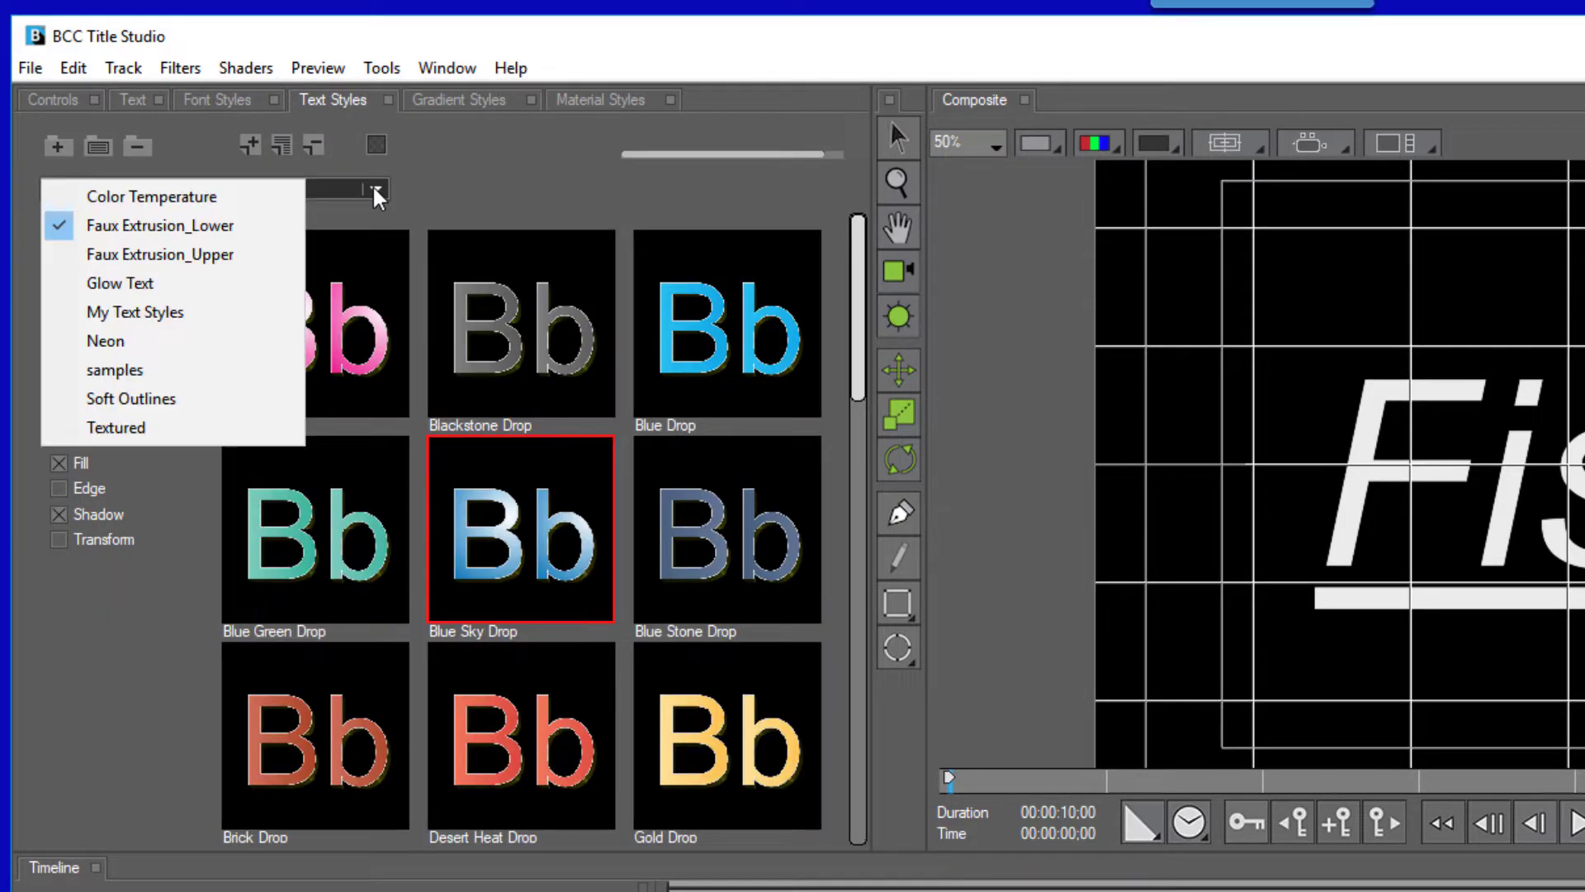
left_click(173, 313)
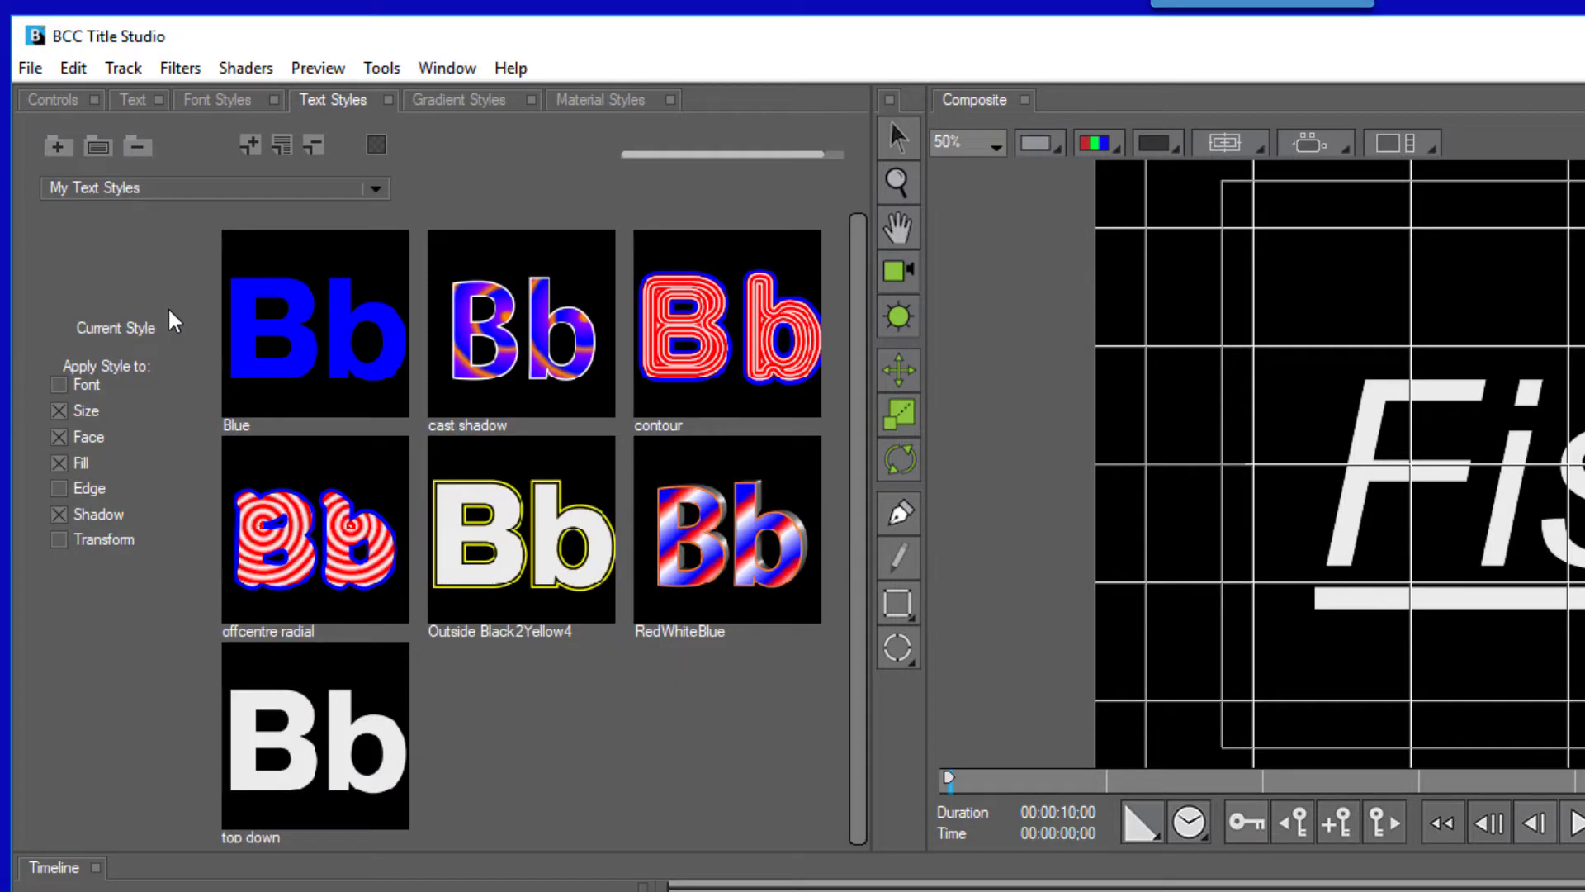
left_click(252, 150)
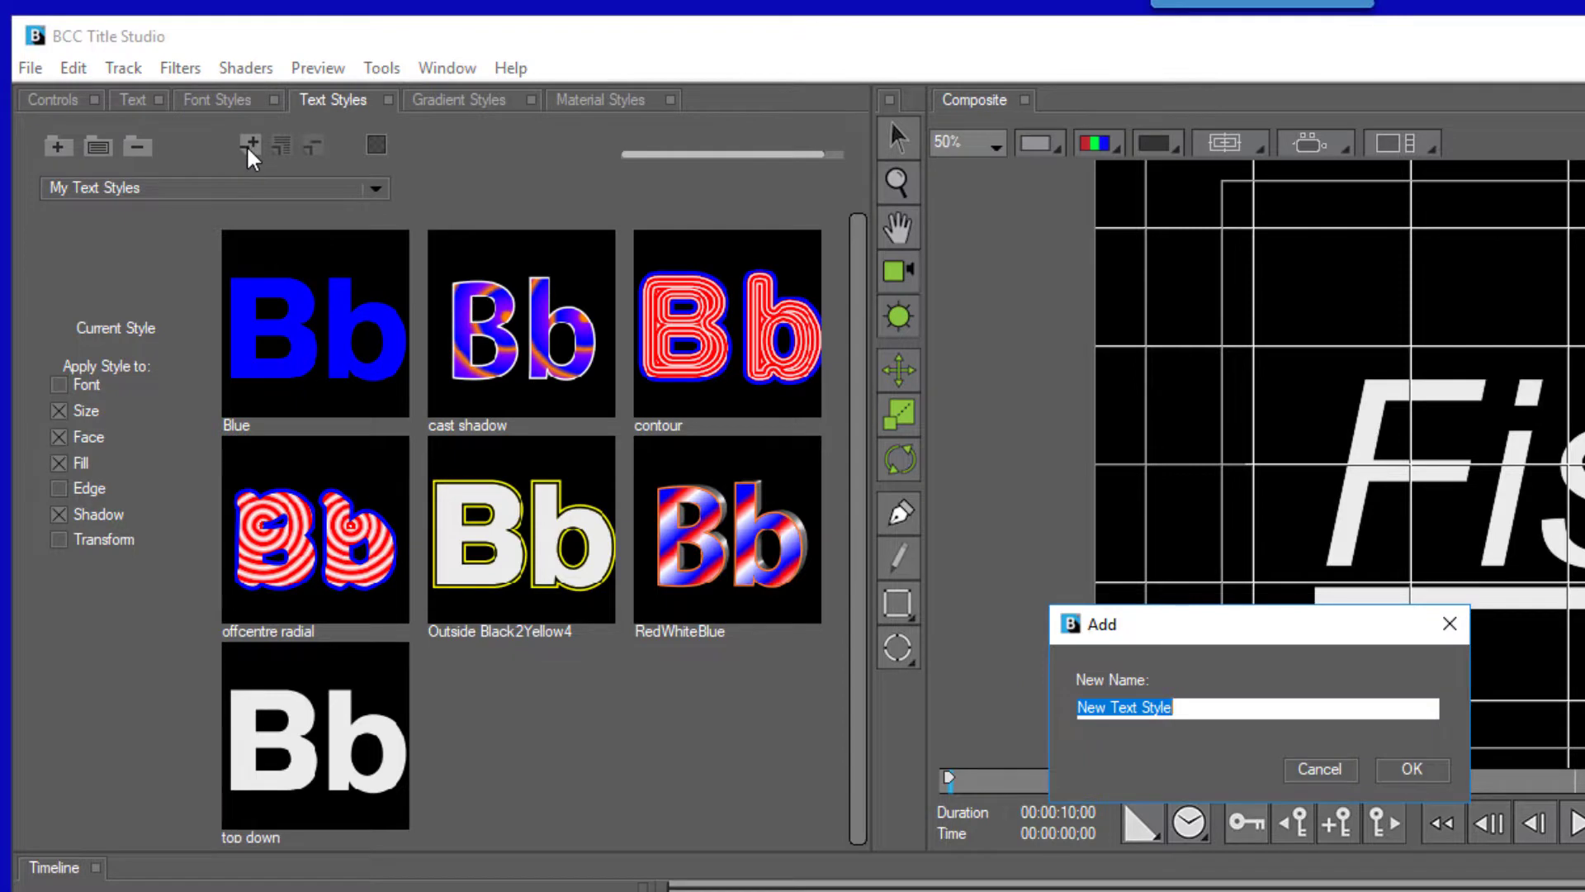
type("underbar")
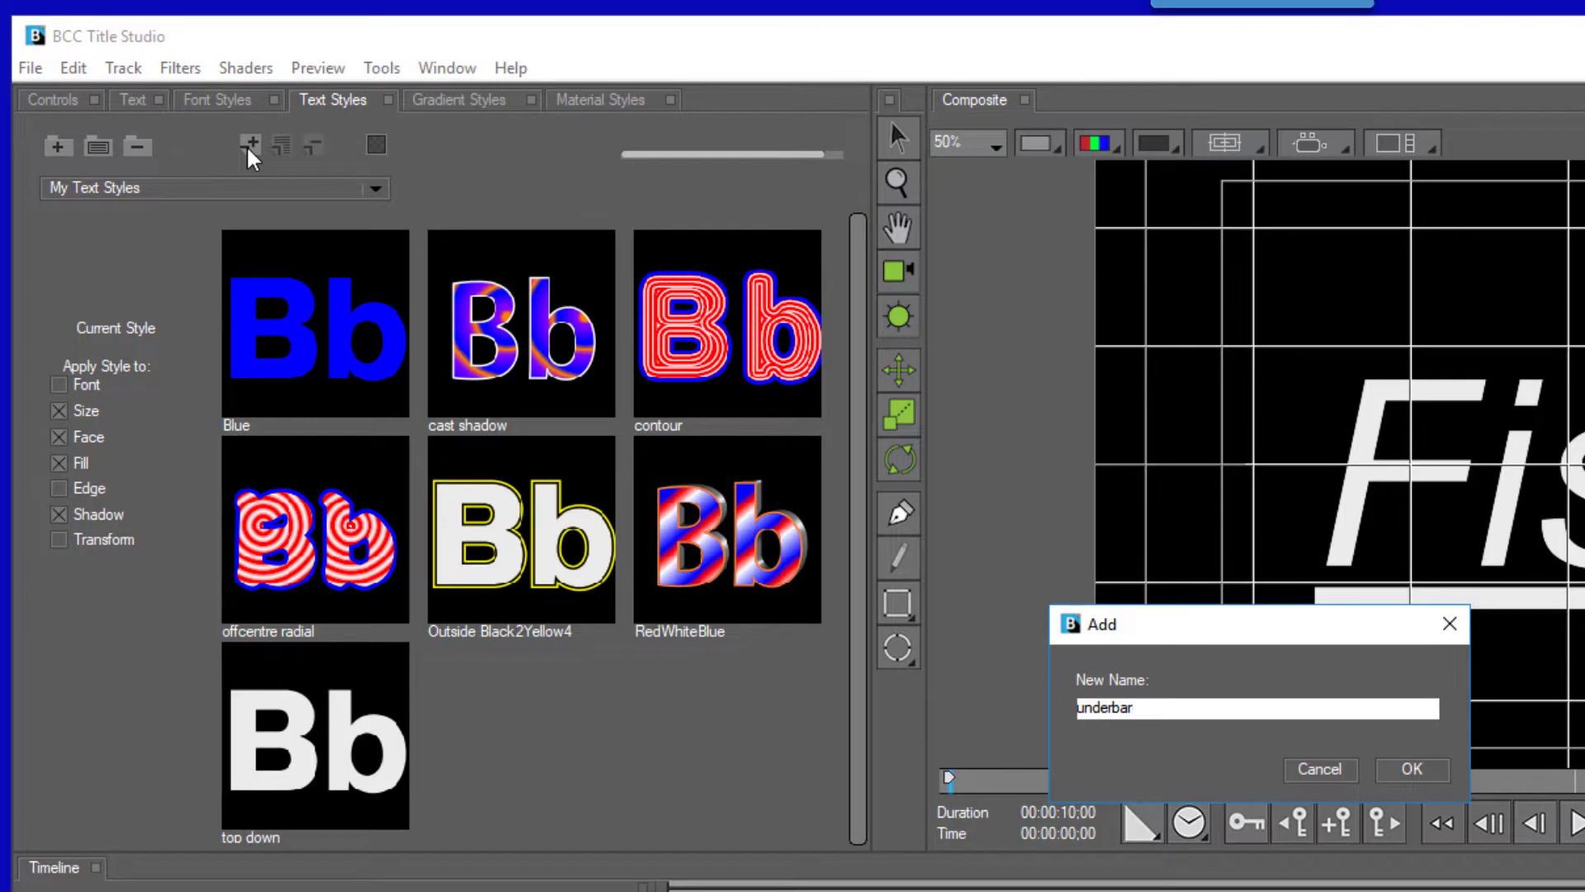
key("Return")
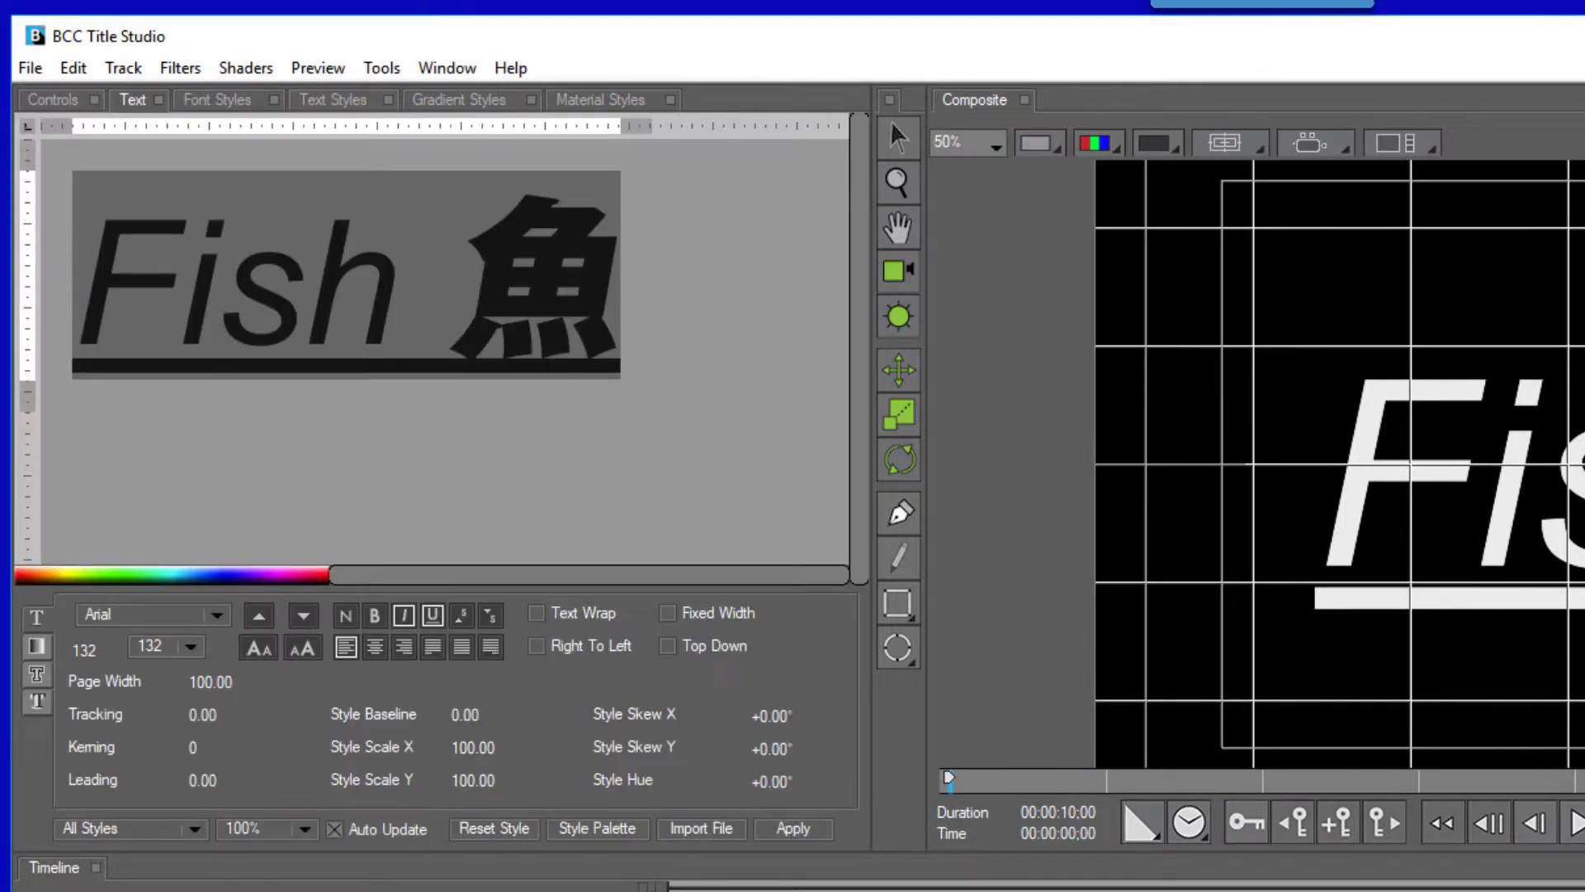
Reset the text's style and transform it with a Style Scale Y of 148.00 and a Style Skew Y of 25.91°.
left_click(508, 829)
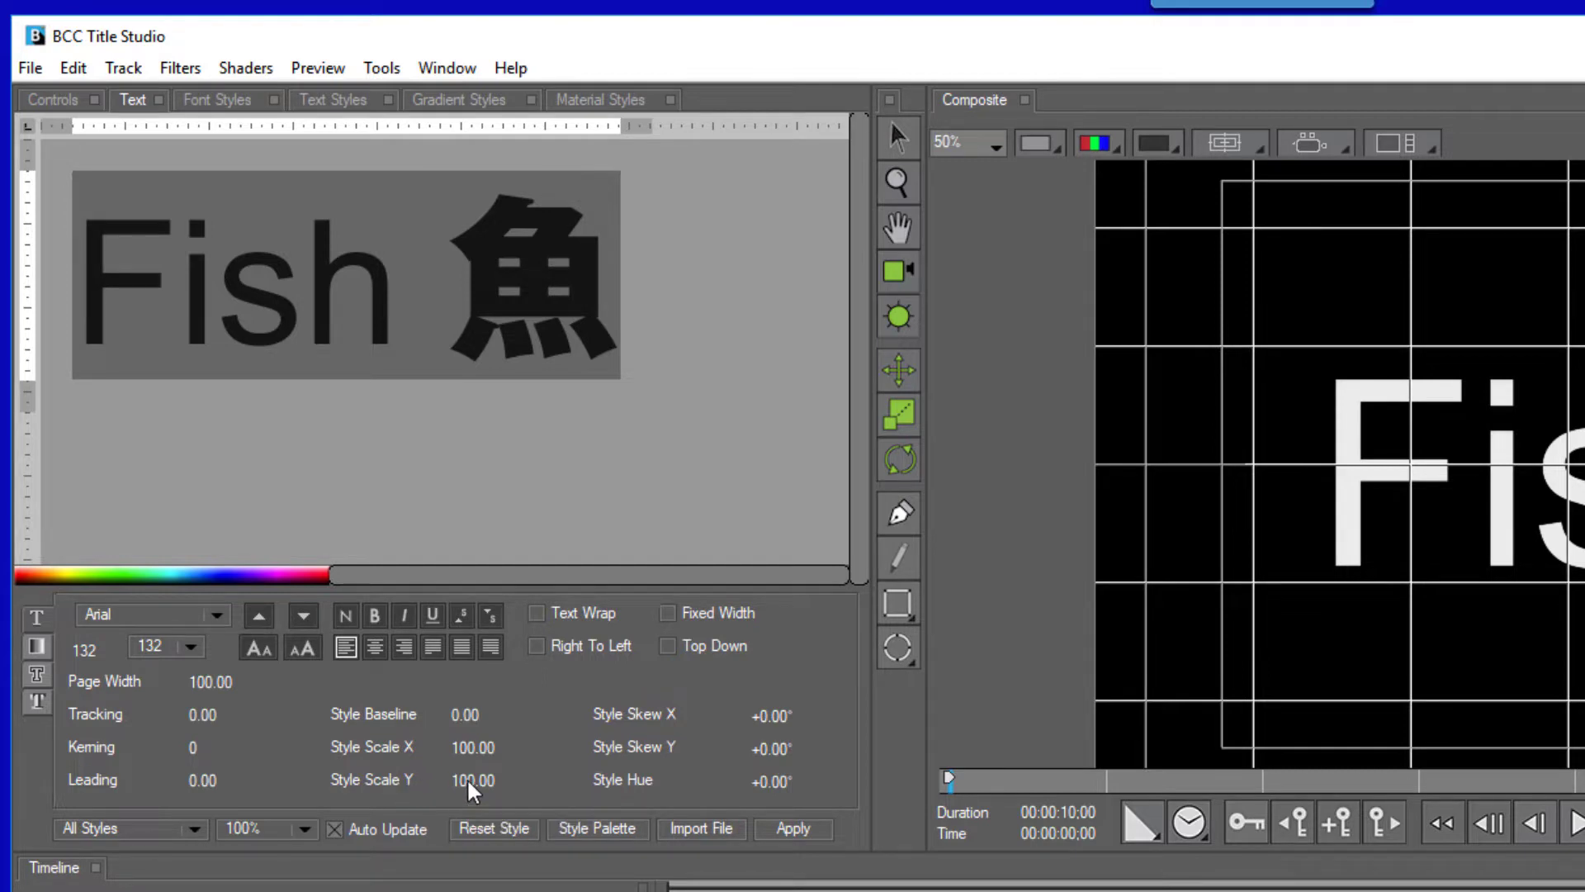
left_click_drag(470, 791, 482, 787)
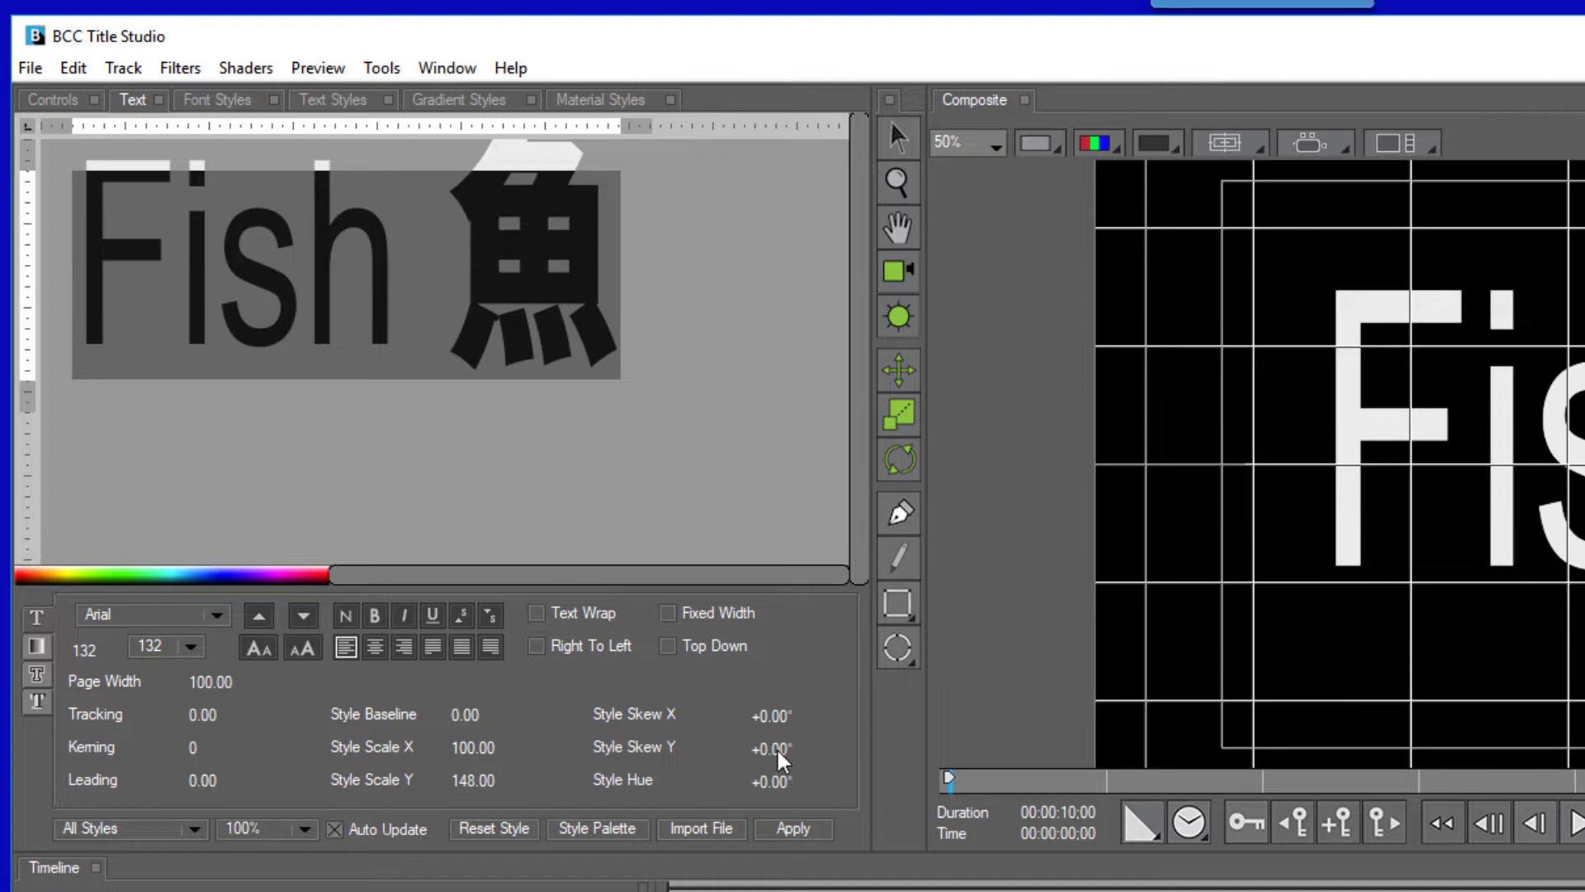
left_click_drag(778, 753, 804, 755)
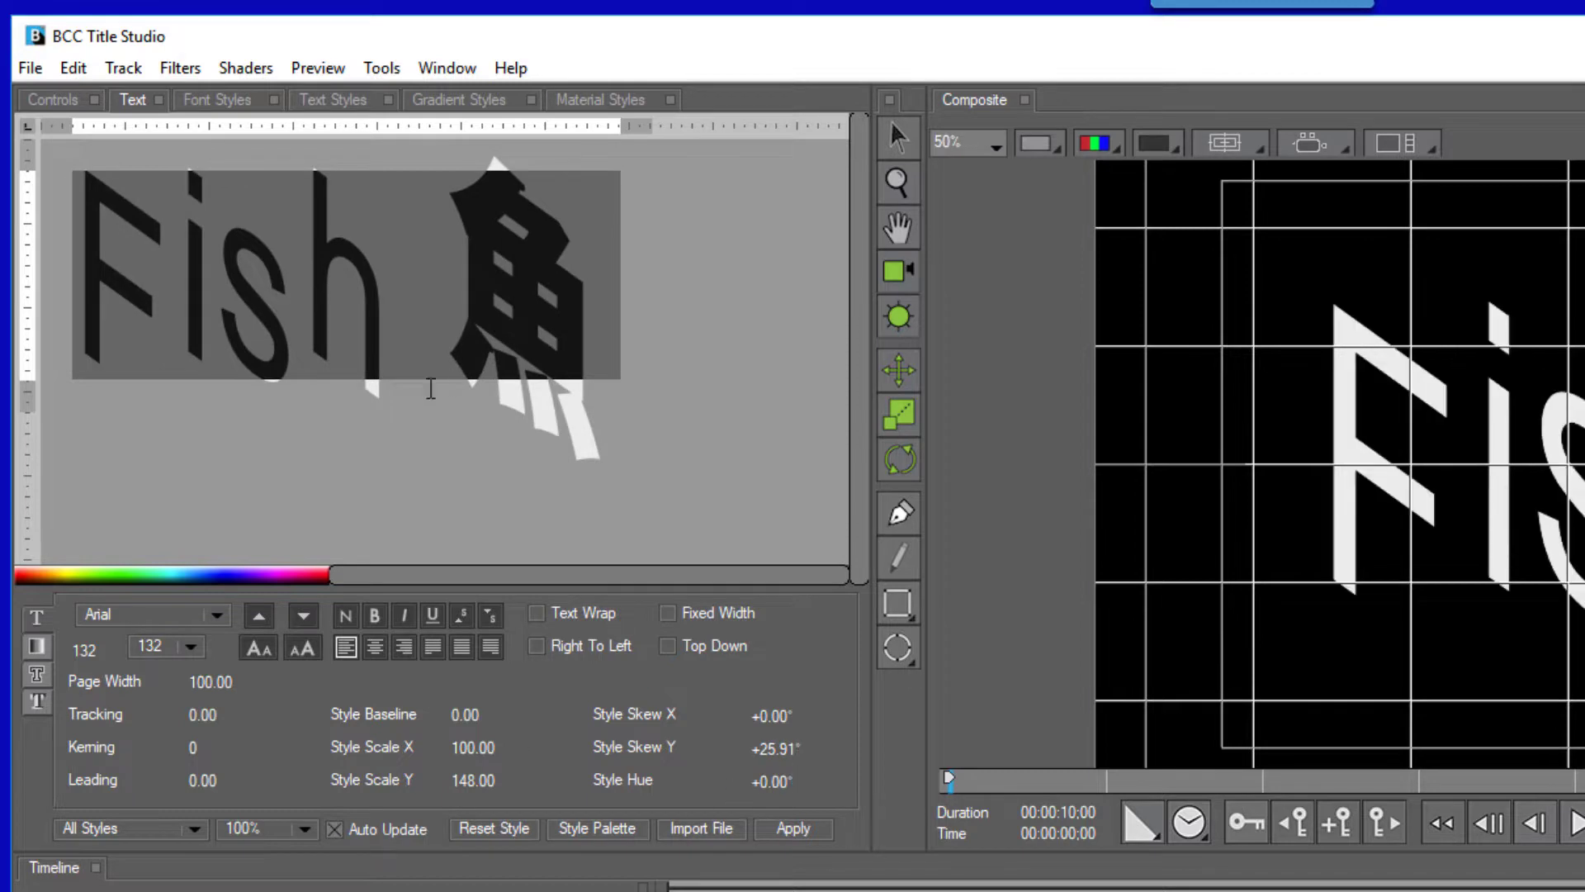
Save the transformed text as a style named Skewed in My Text Styles and reset the text's style.
left_click(347, 105)
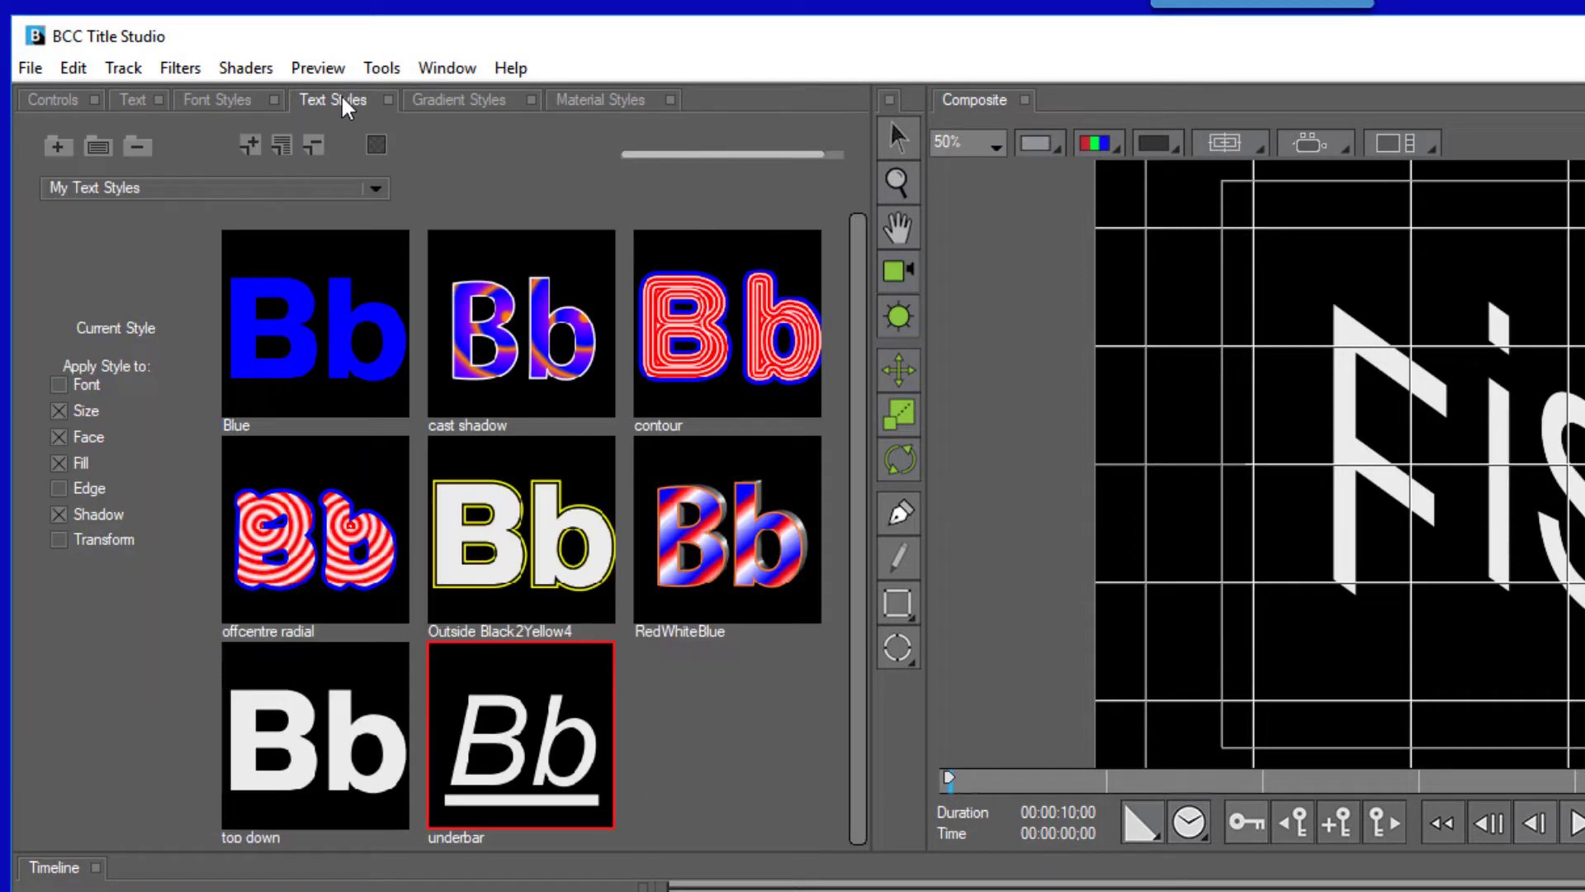
left_click(250, 145)
key("BackSpace")
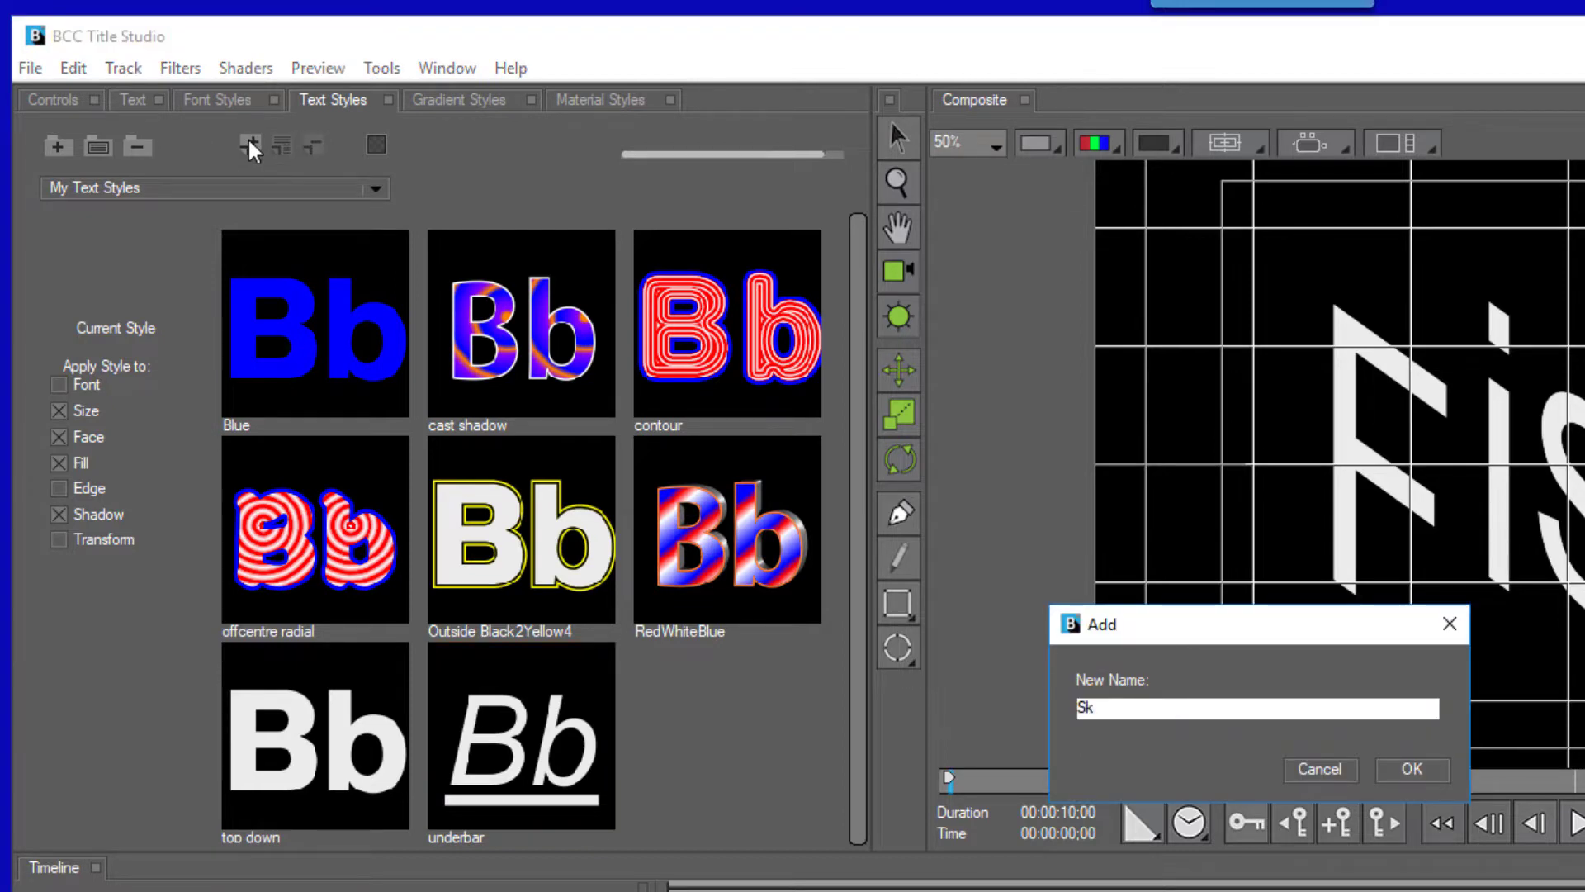
key("Return")
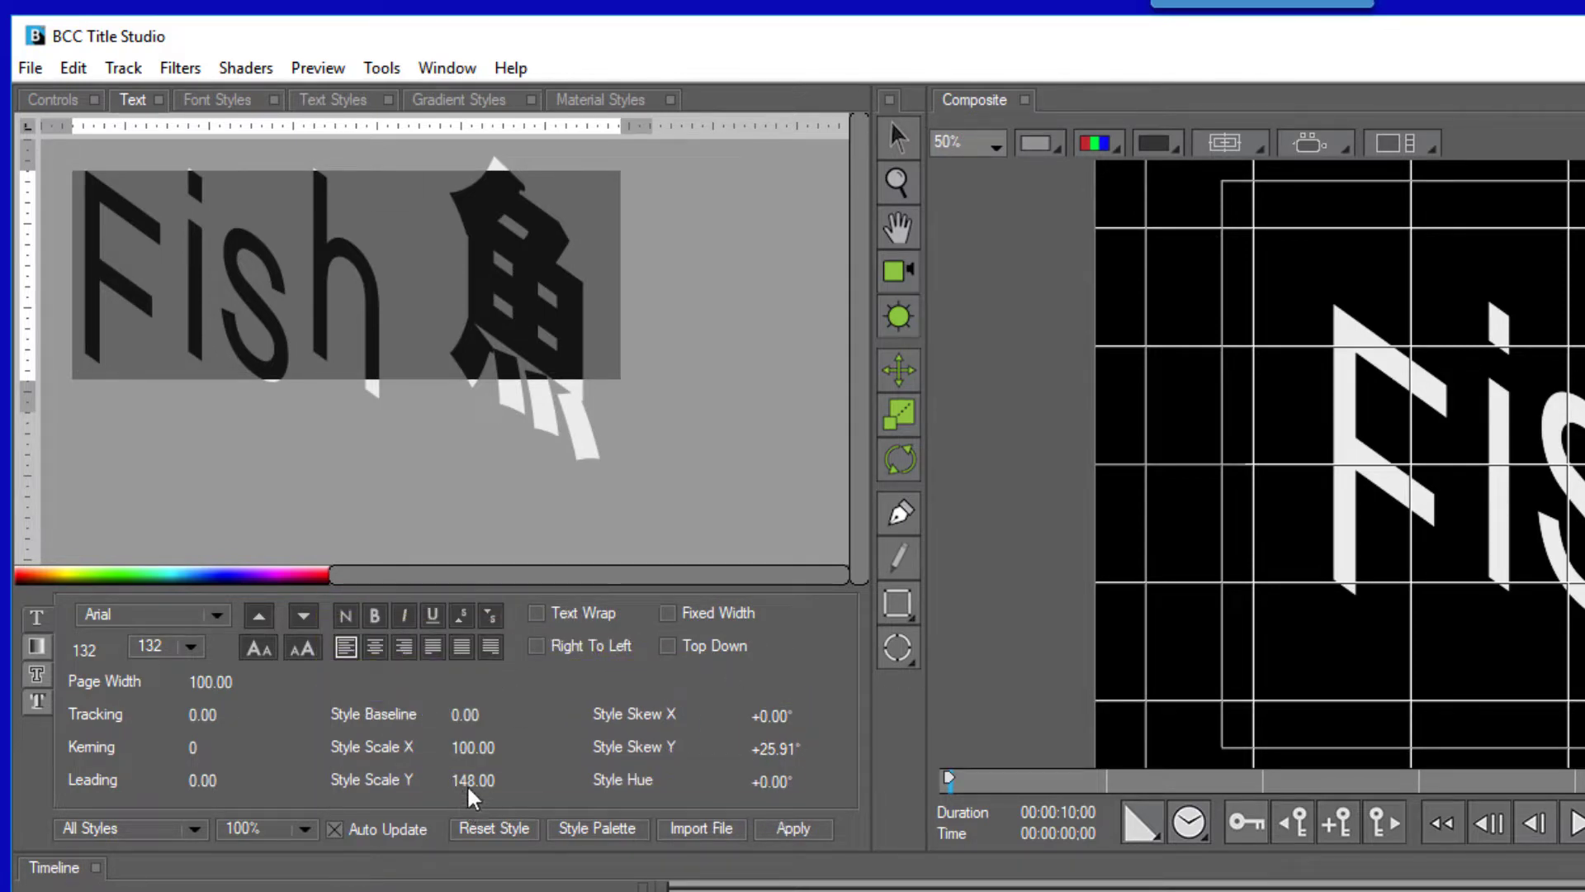
left_click(502, 830)
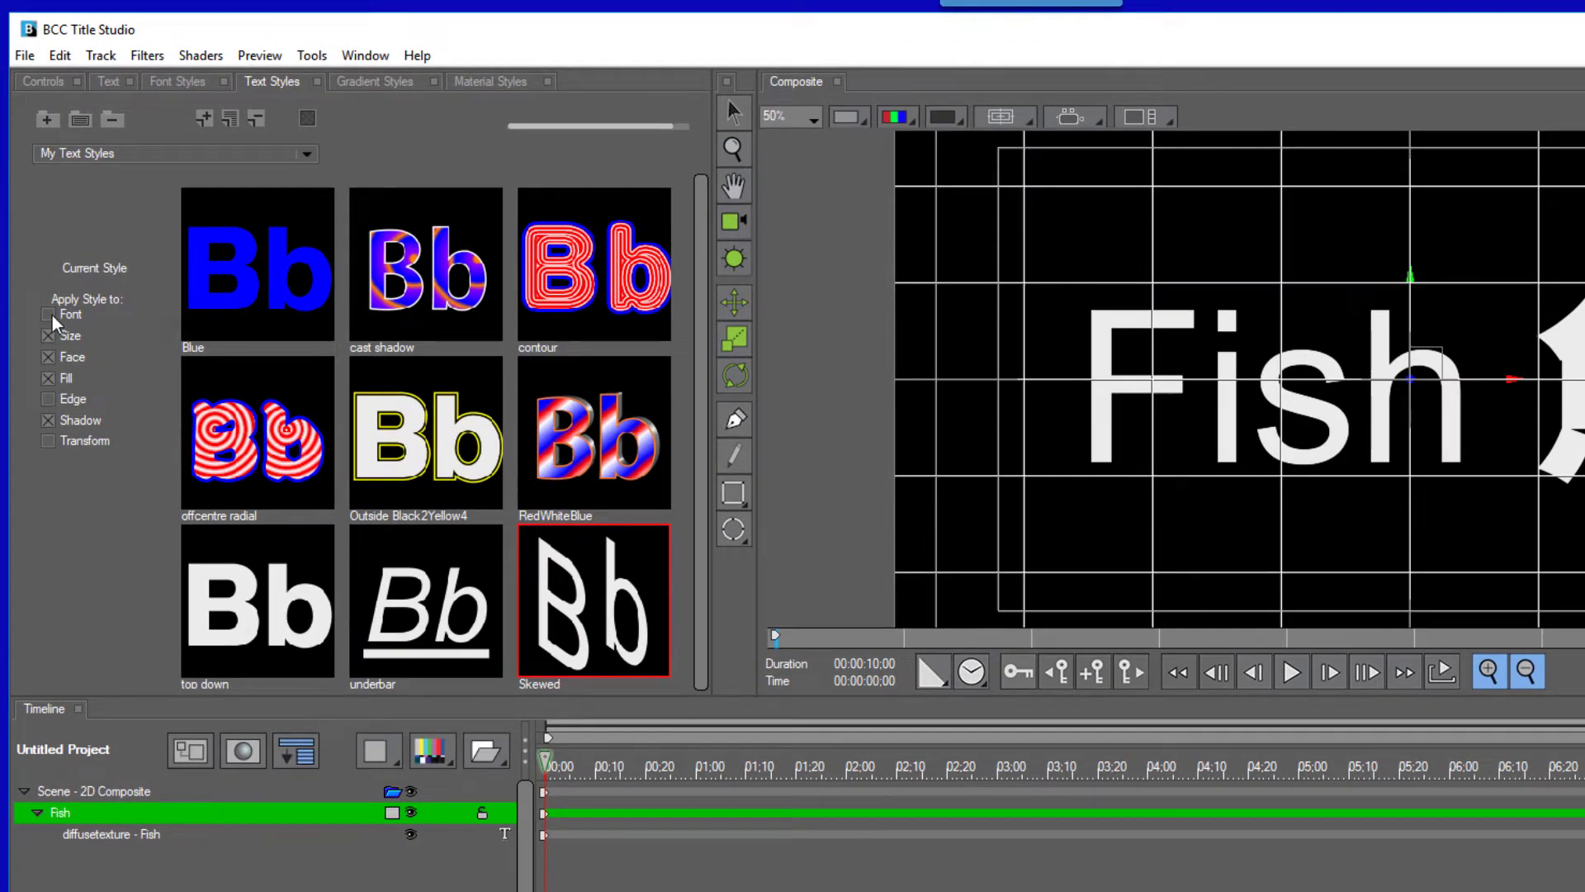
Enable all Apply Style to attributes, including Font, Edge and Transform, and apply the contour style after trying Blue.
left_click(49, 442)
left_click(282, 288)
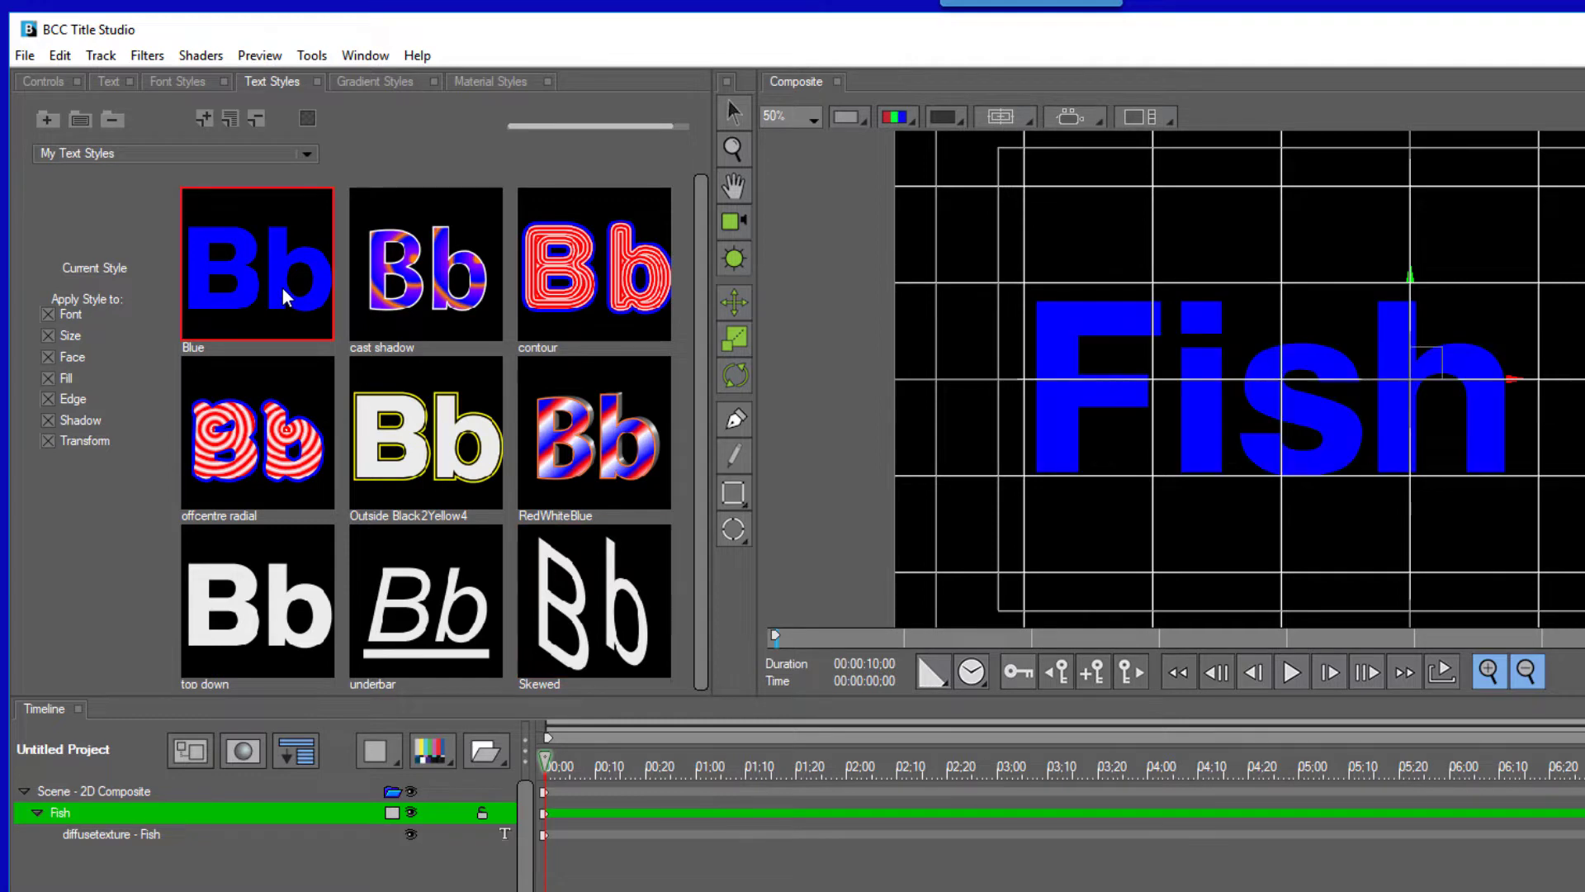
left_click(559, 276)
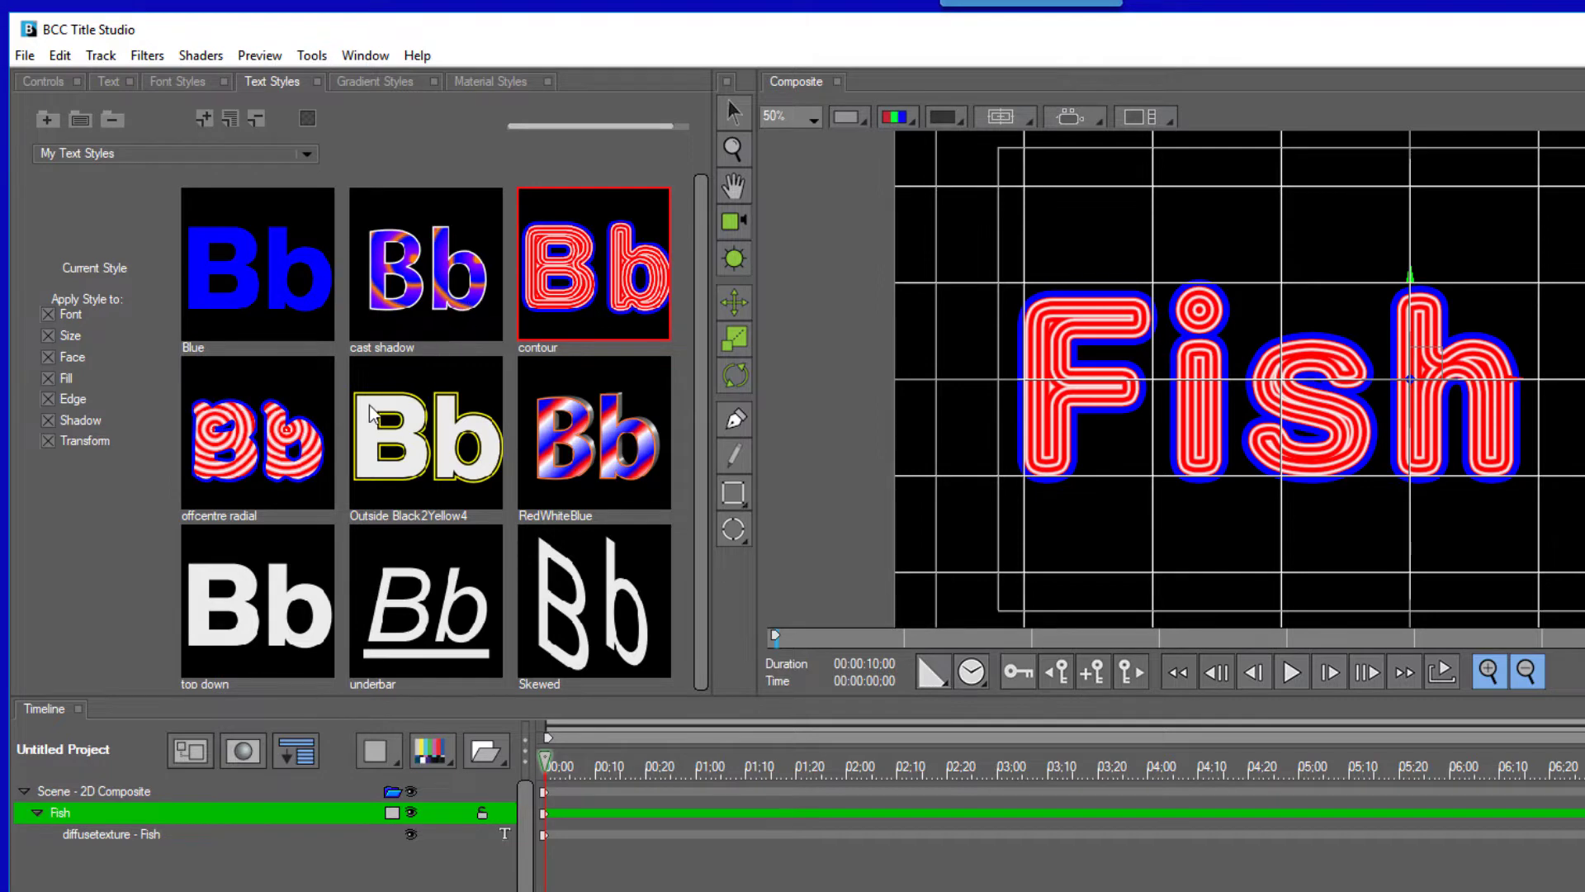
Limit style application to Face and Transform by disabling Font, Size, Fill, Edge and Shadow.
left_click(48, 315)
left_click(49, 335)
left_click(48, 378)
left_click(48, 399)
left_click(49, 421)
Try the 1900, 20000, 2600 and 7000 Kelvin styles from the Color Temperature palette on the text.
left_click(307, 155)
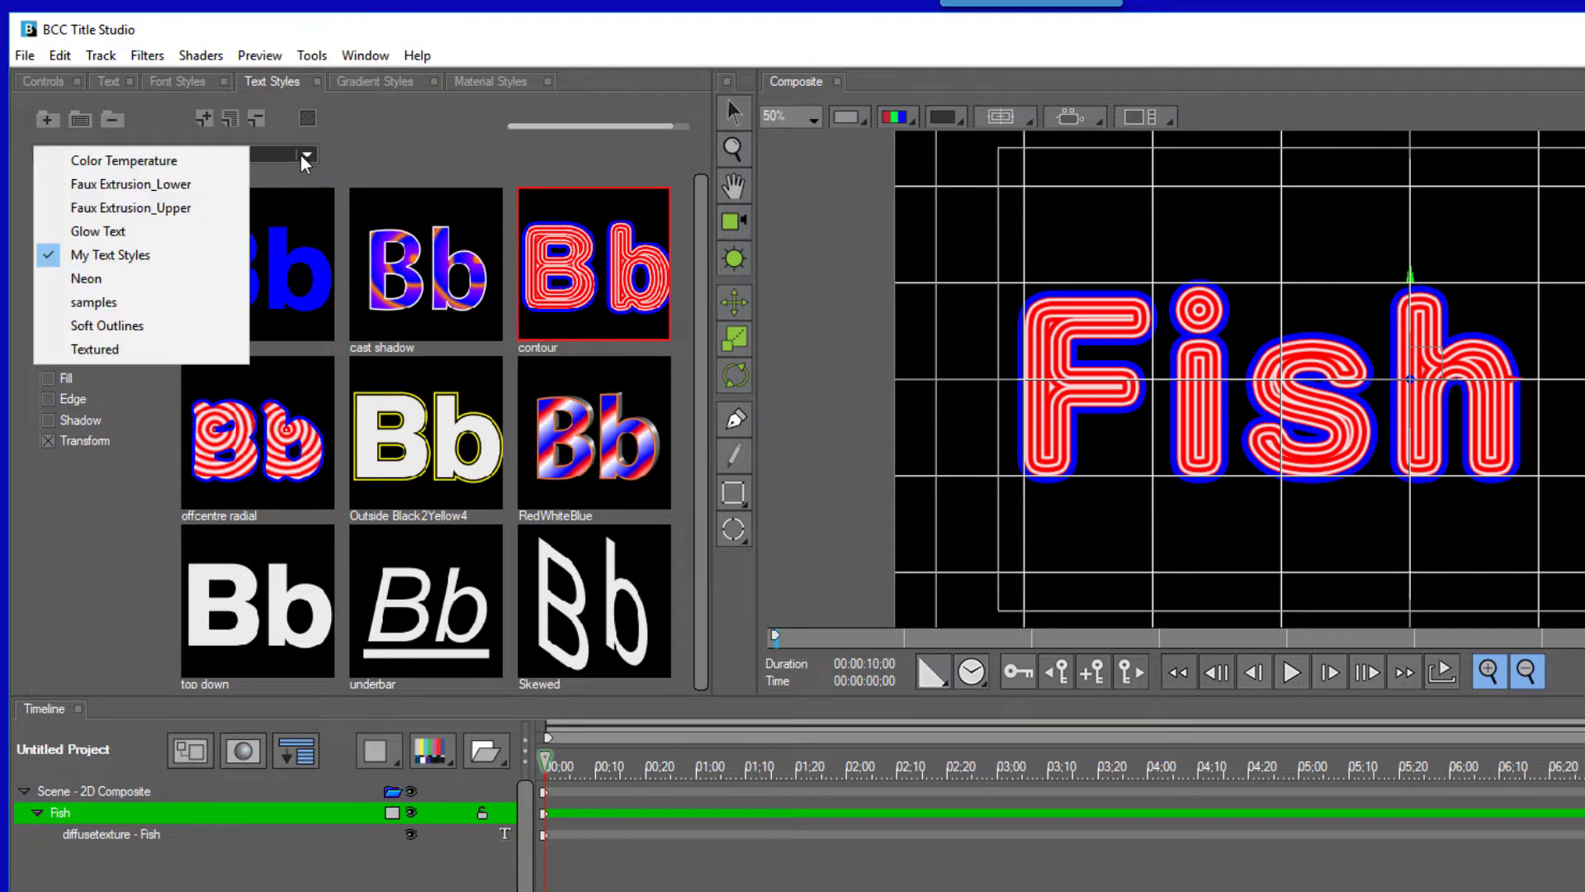
left_click(161, 162)
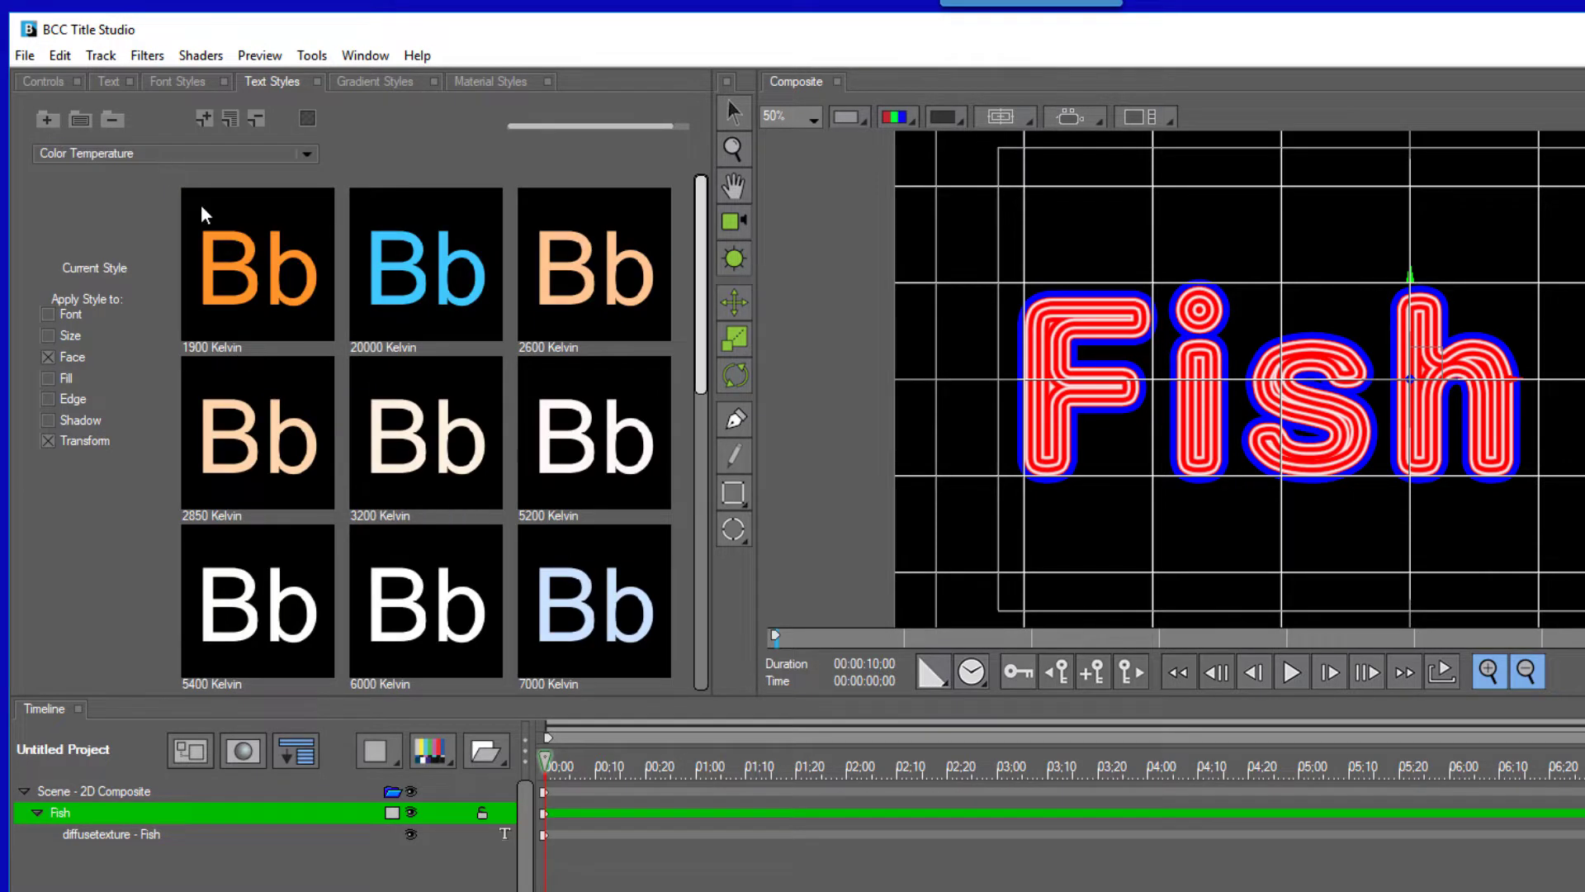
left_click(304, 307)
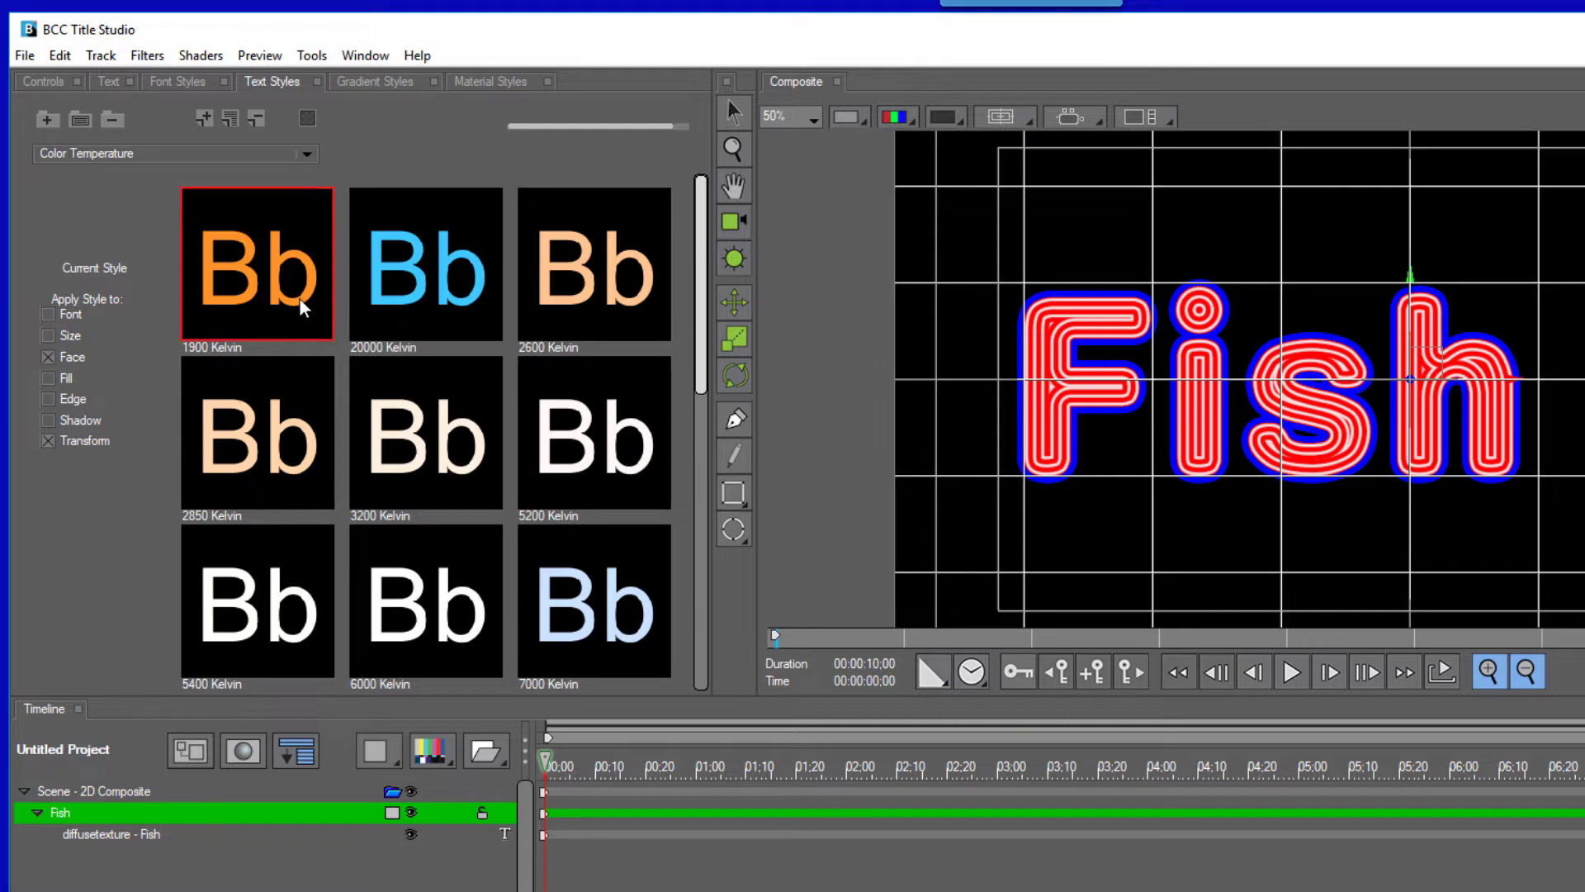
left_click(415, 299)
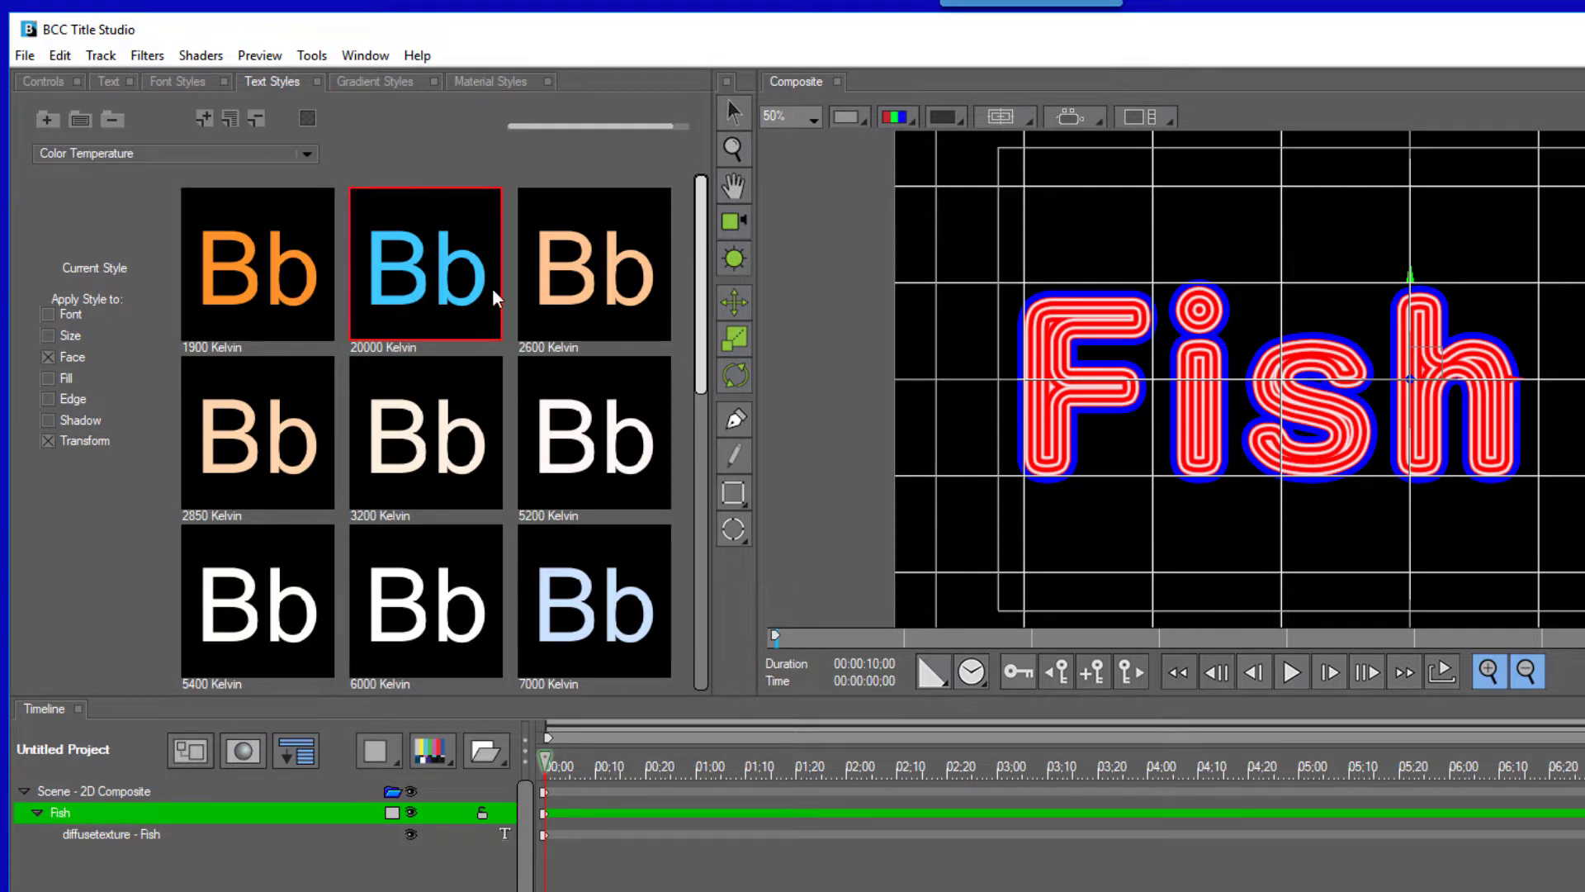
left_click(541, 295)
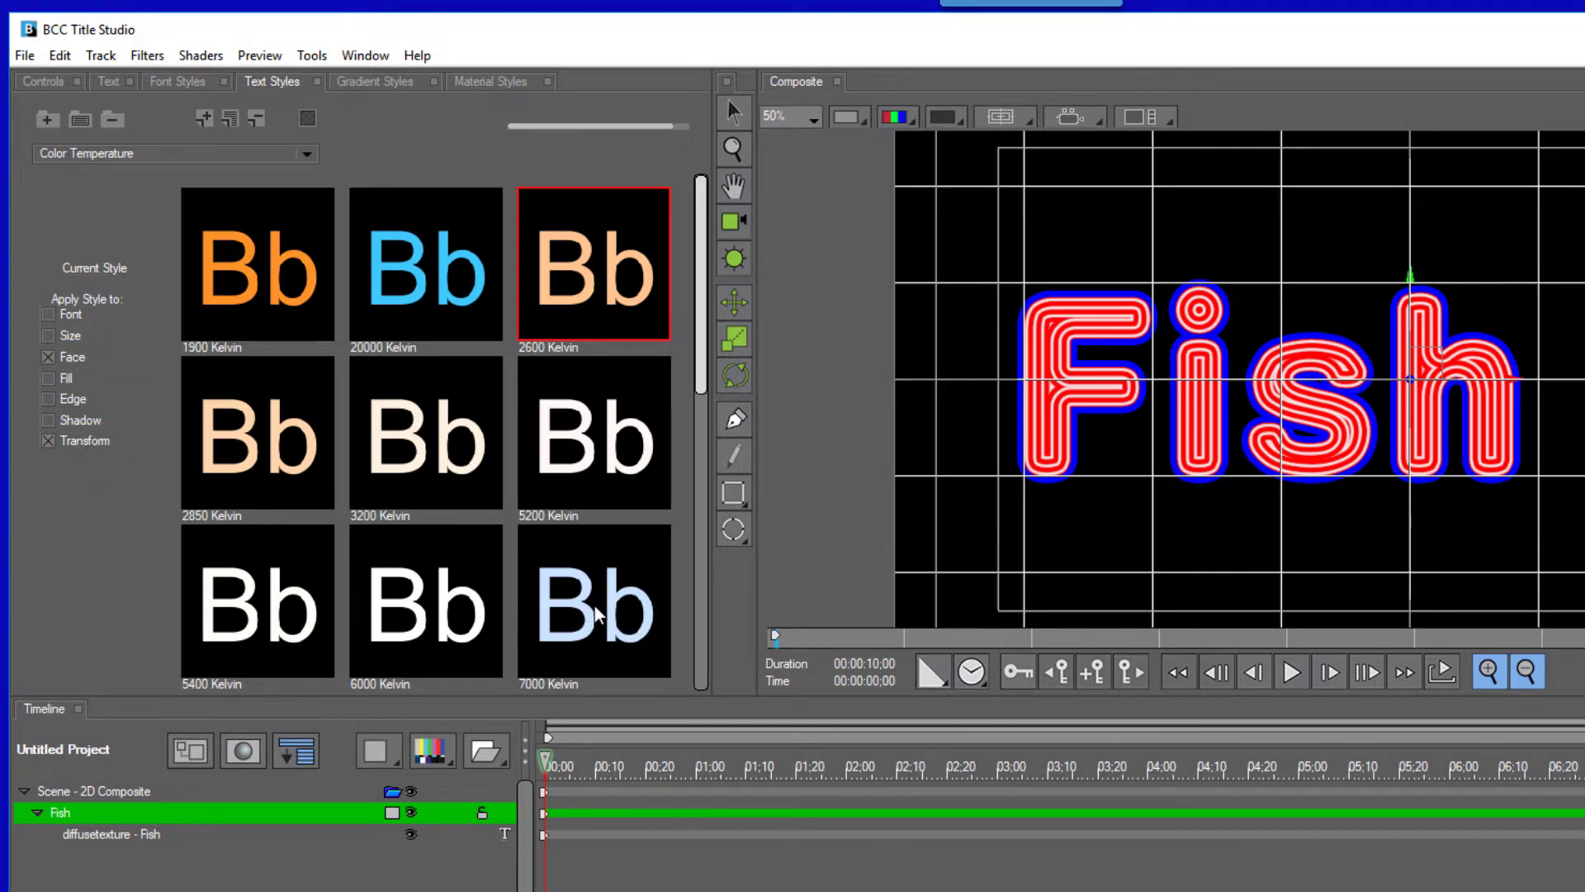
left_click(615, 611)
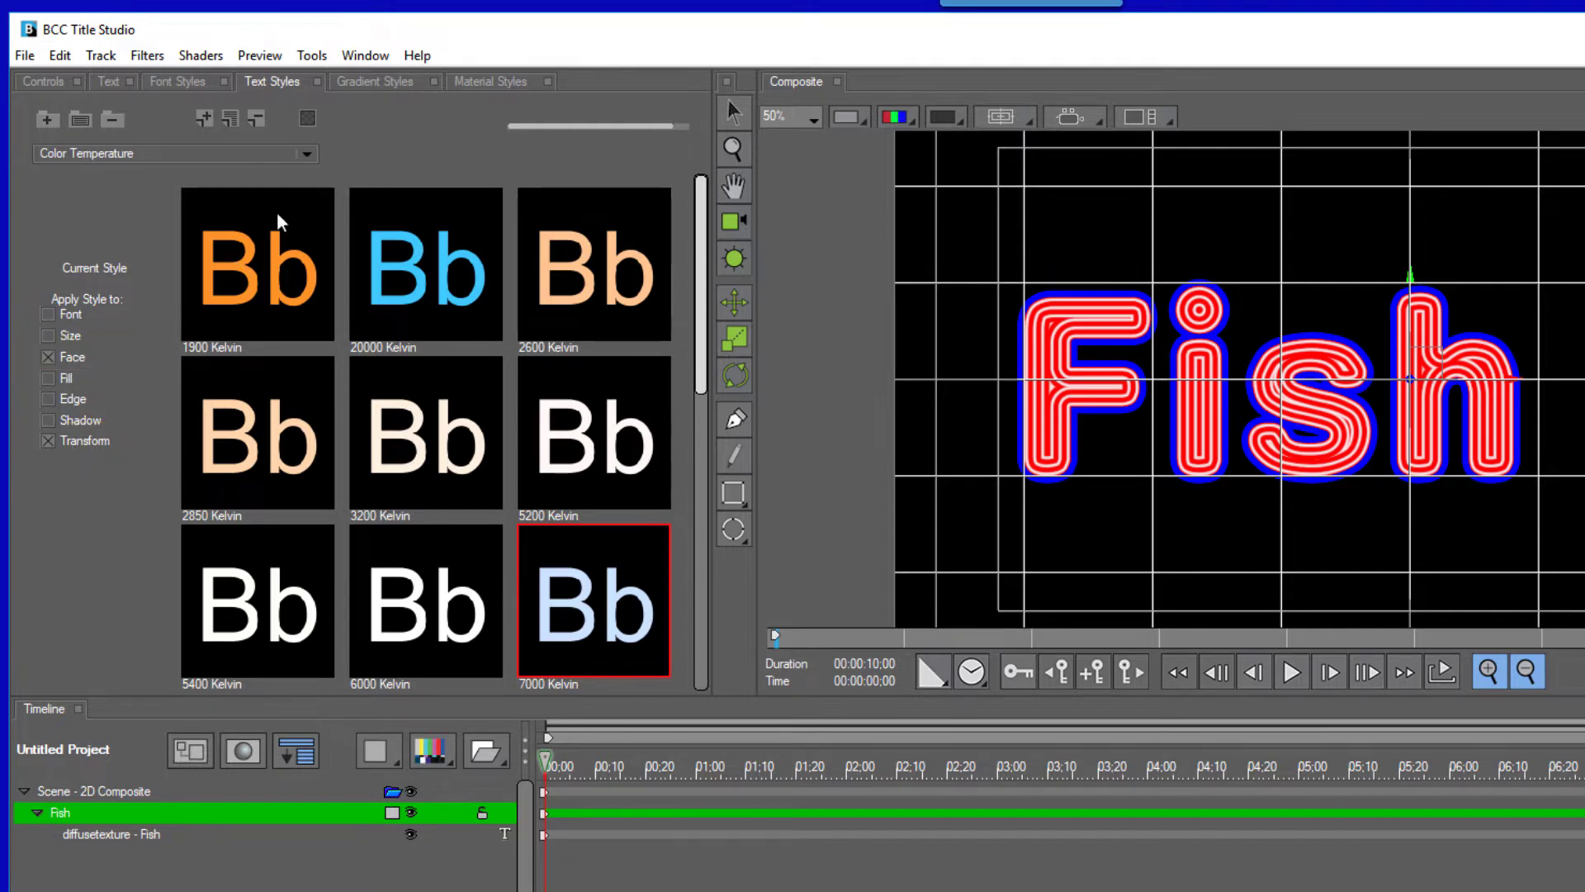
Disable Face so only Transform is applied, and apply the Skewed style from My Text Styles to the text.
left_click(311, 157)
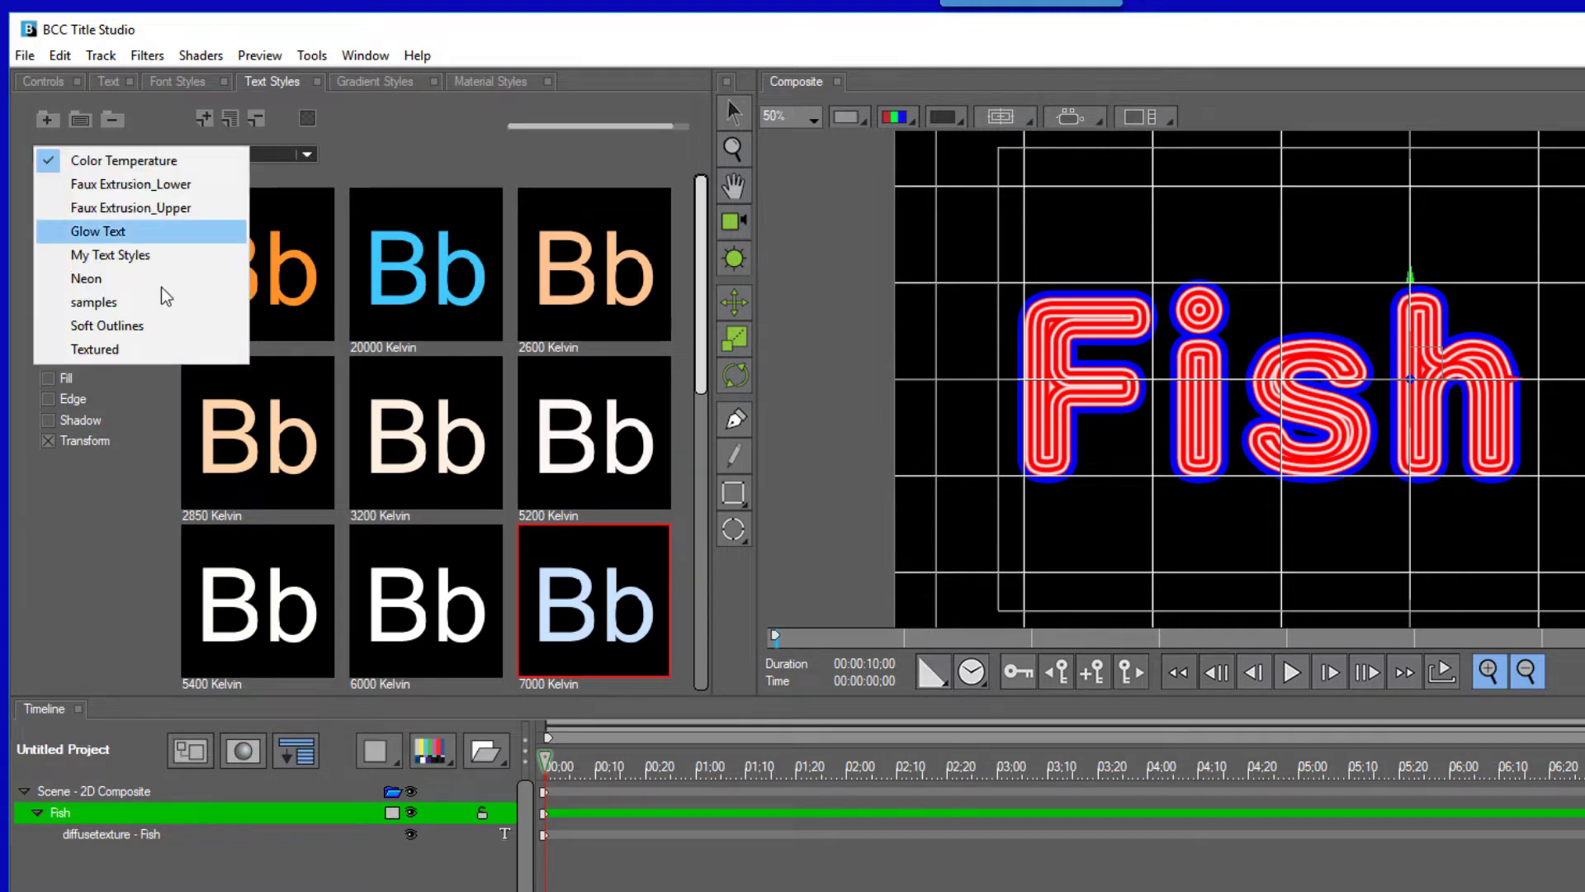
left_click(148, 256)
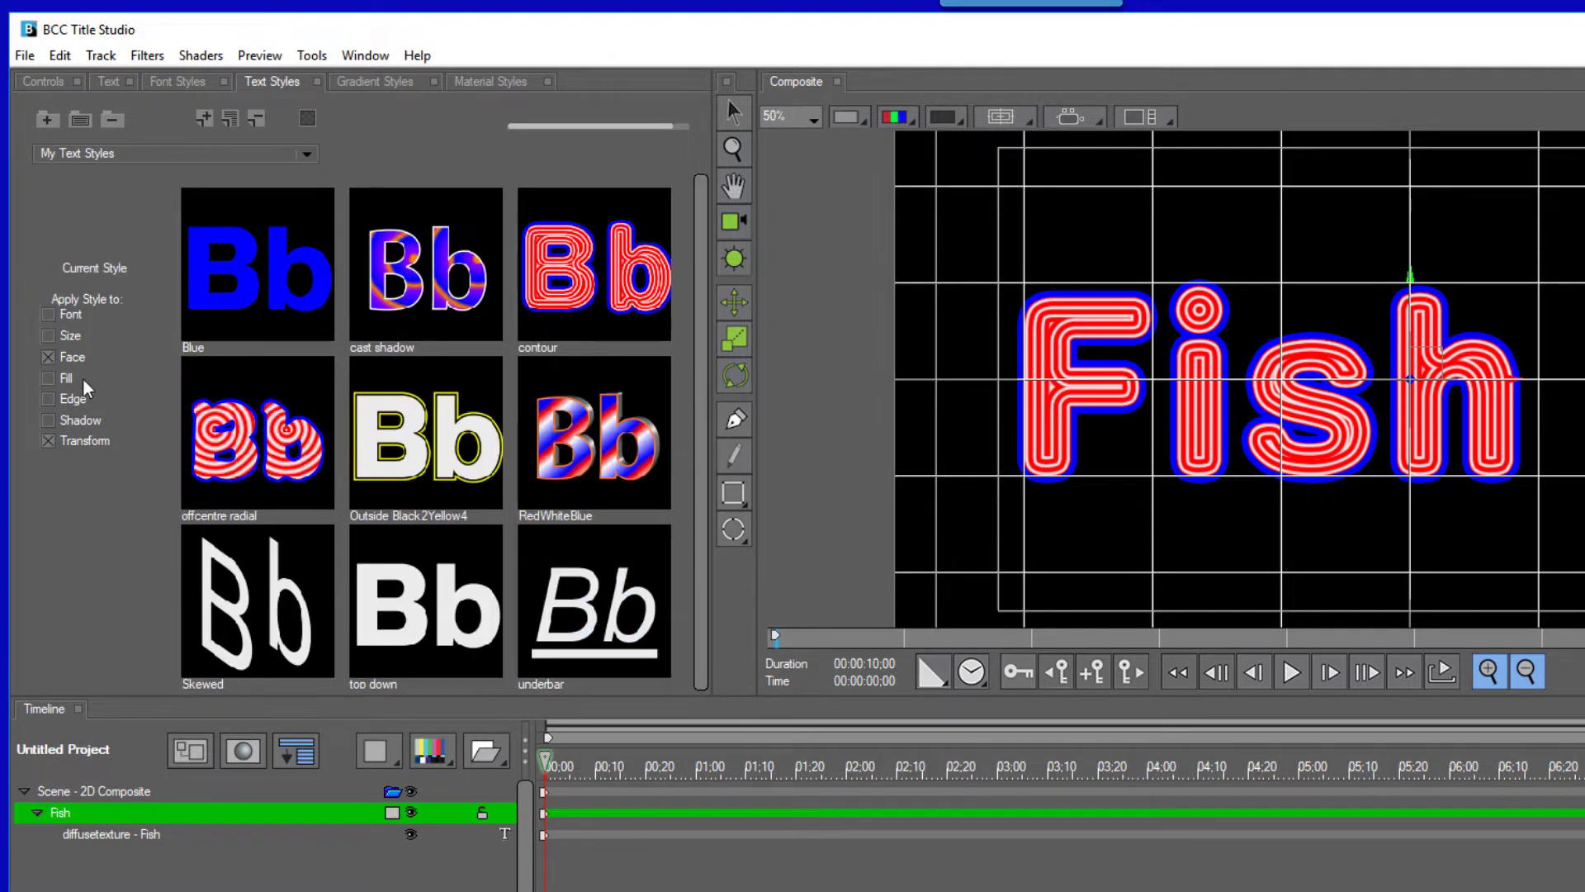
left_click(48, 357)
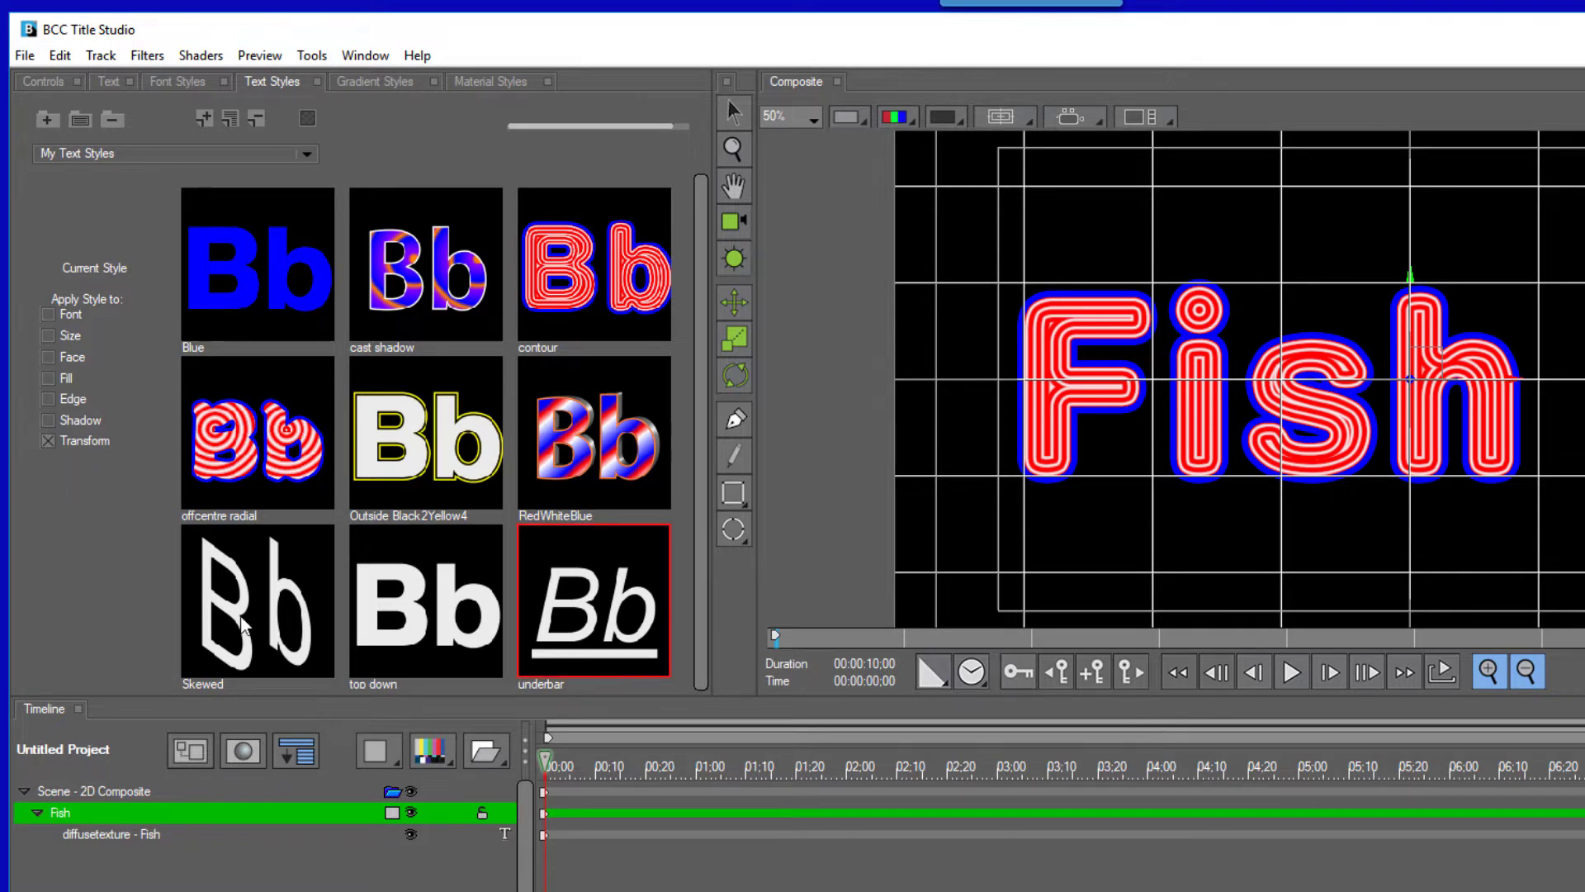
left_click(245, 626)
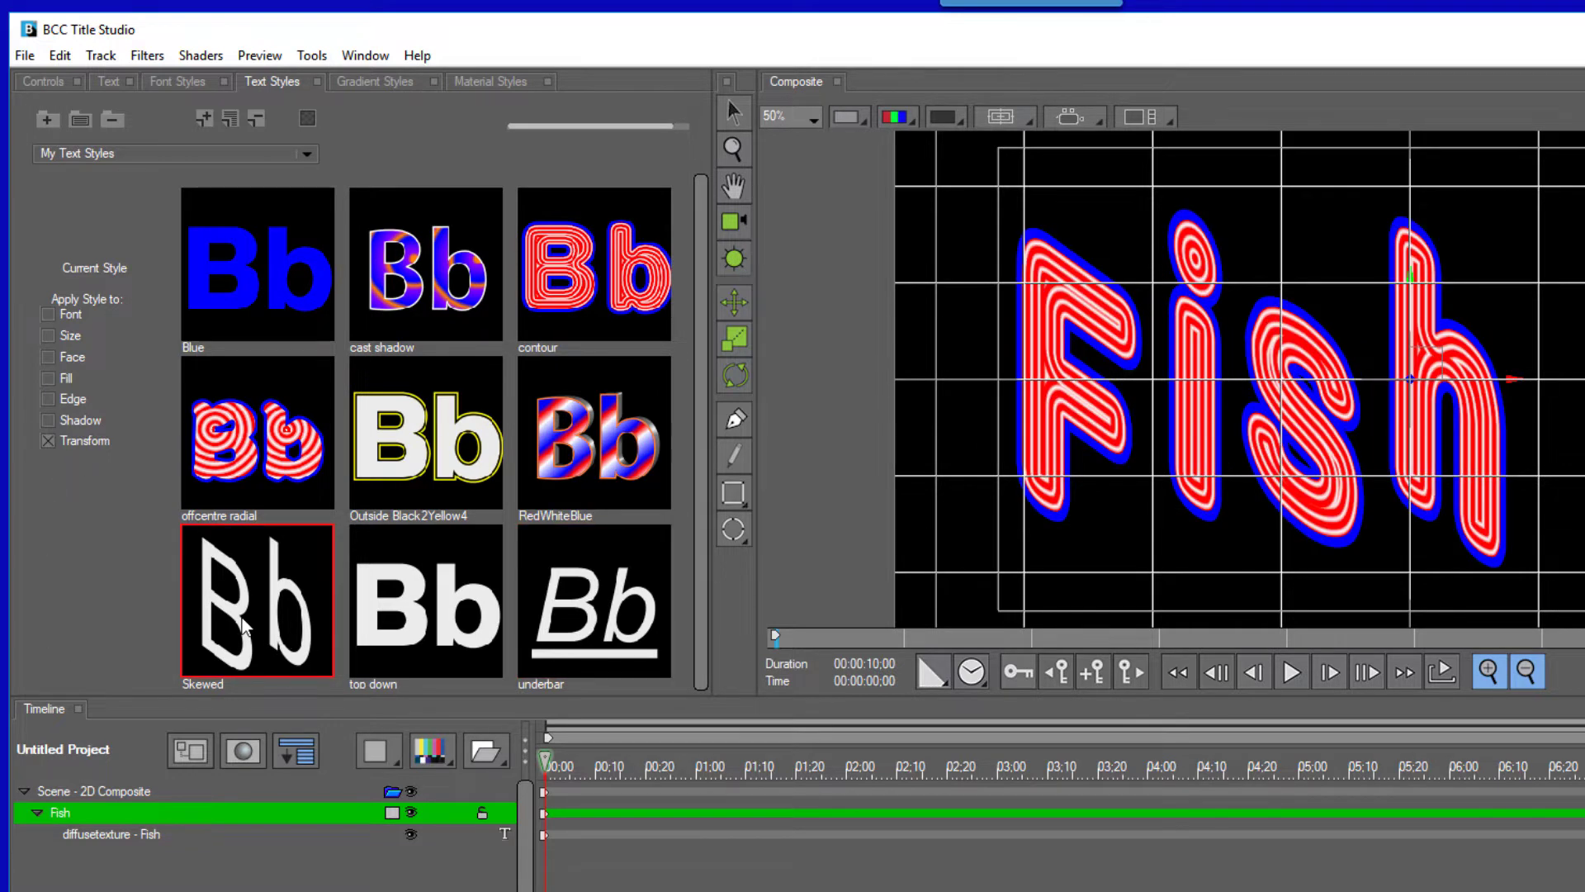
Limit style application to Face instead of Transform, and apply the underbar style from My Text Styles to the Fish text.
left_click(49, 357)
left_click(48, 441)
left_click(587, 641)
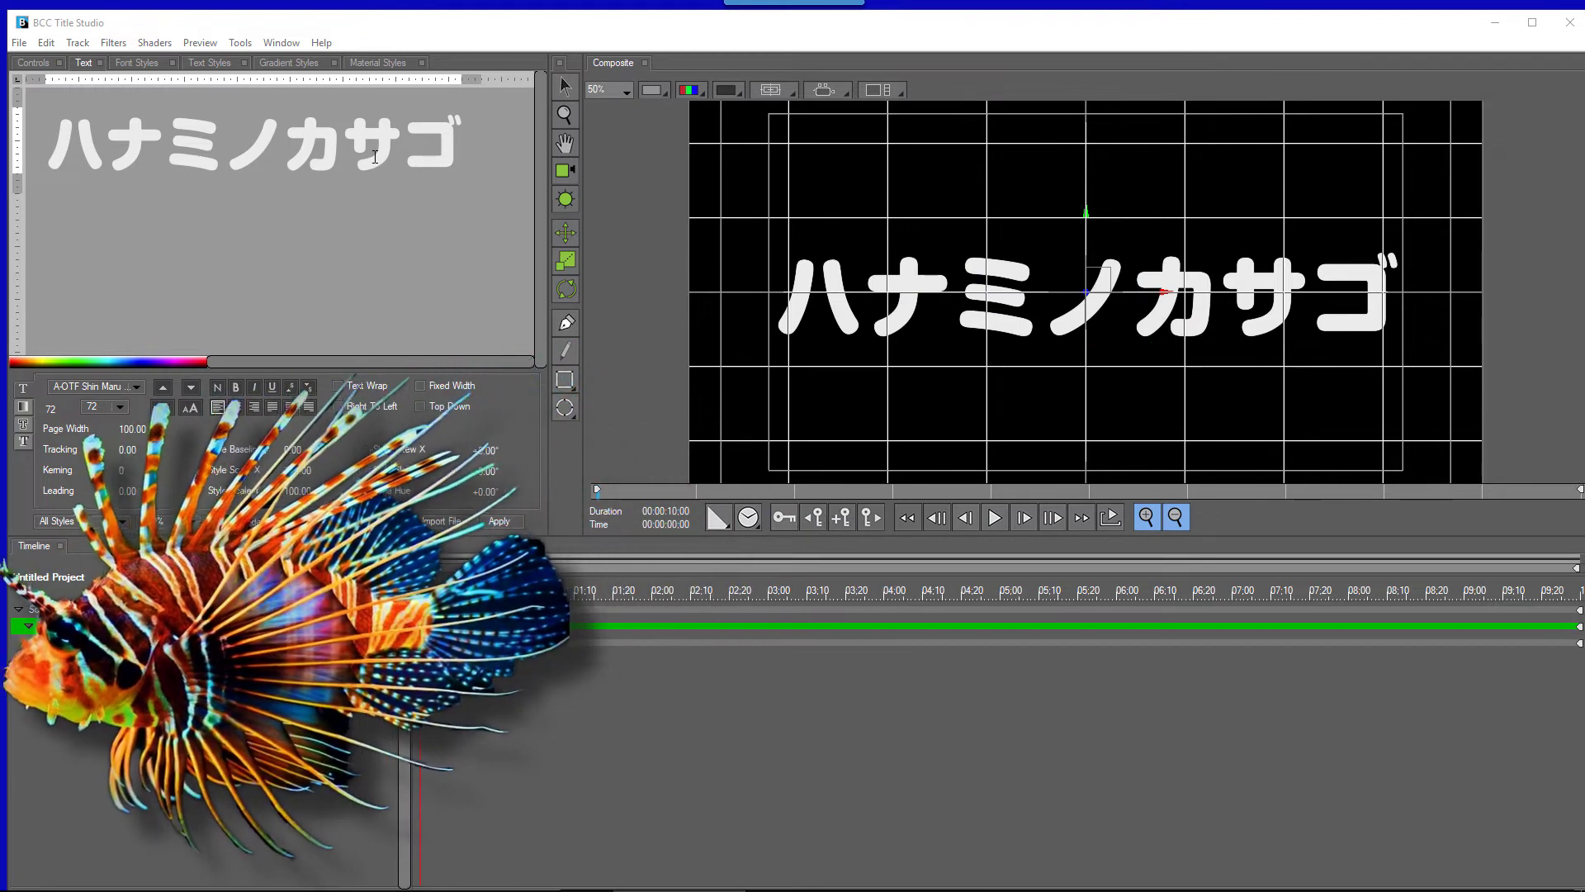
Apply the lion fish edge style from My Text Styles to the whole Japanese title and inspect its outlines up close.
double_click(247, 148)
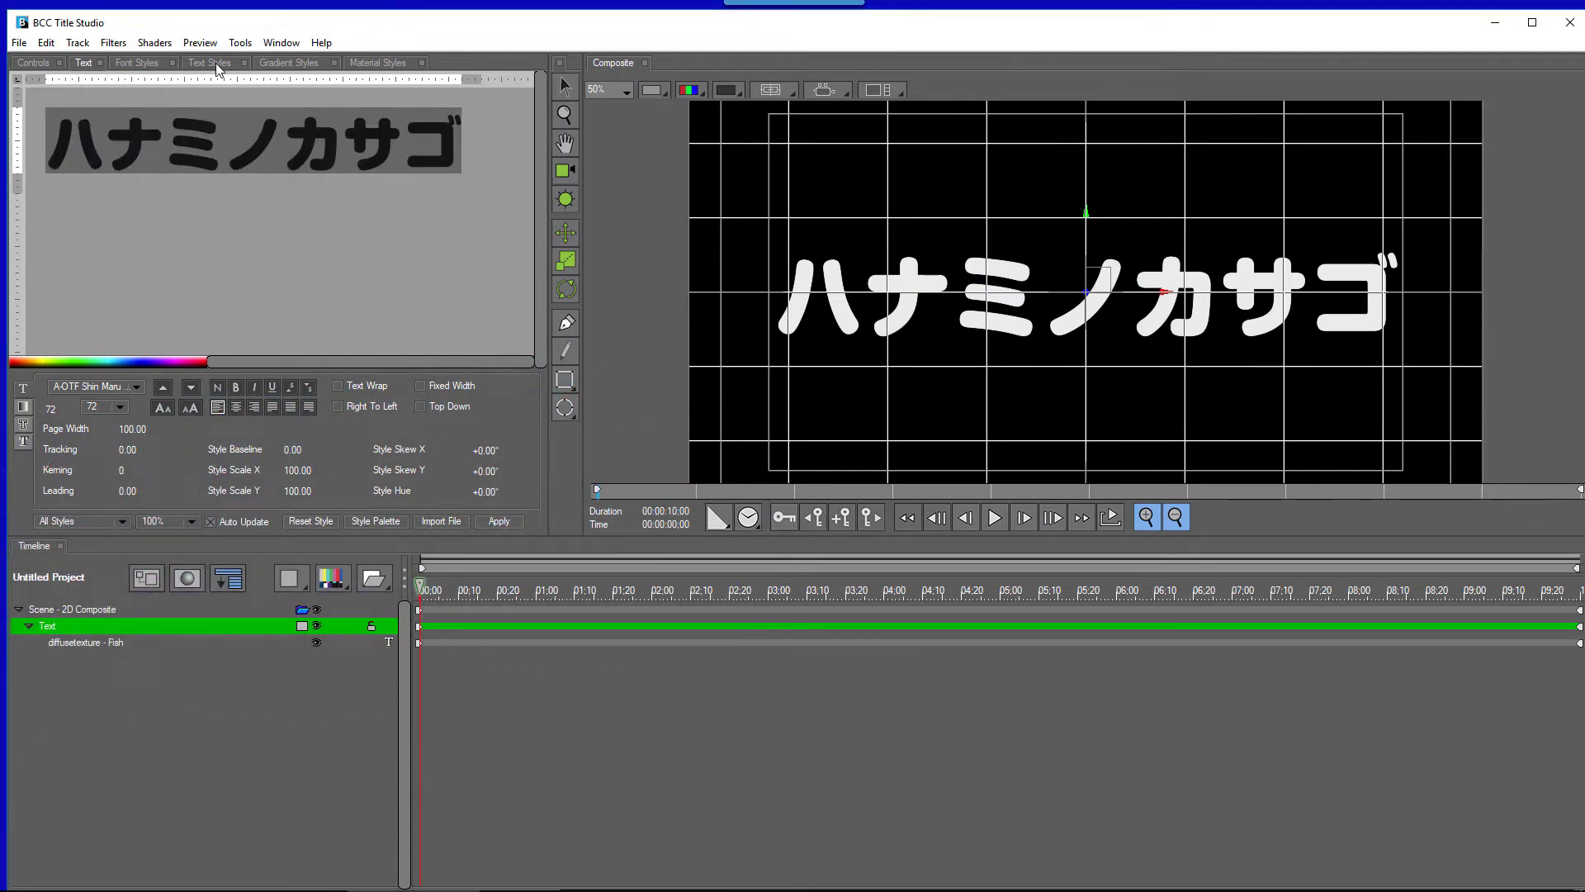
left_click(216, 64)
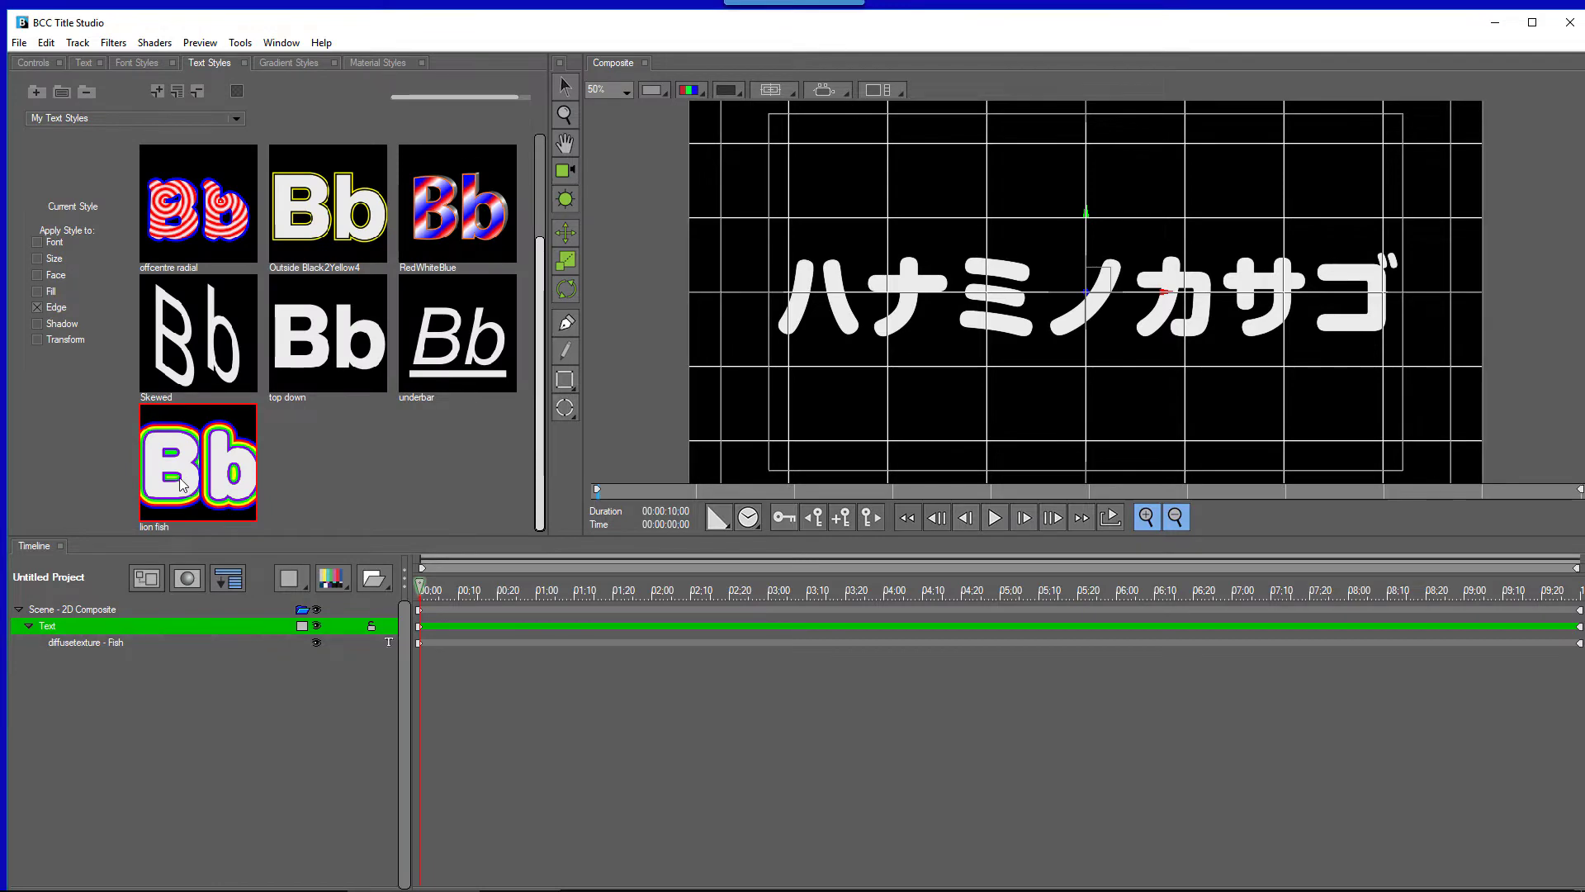
double_click(213, 471)
scroll(1142, 380, "up", 2)
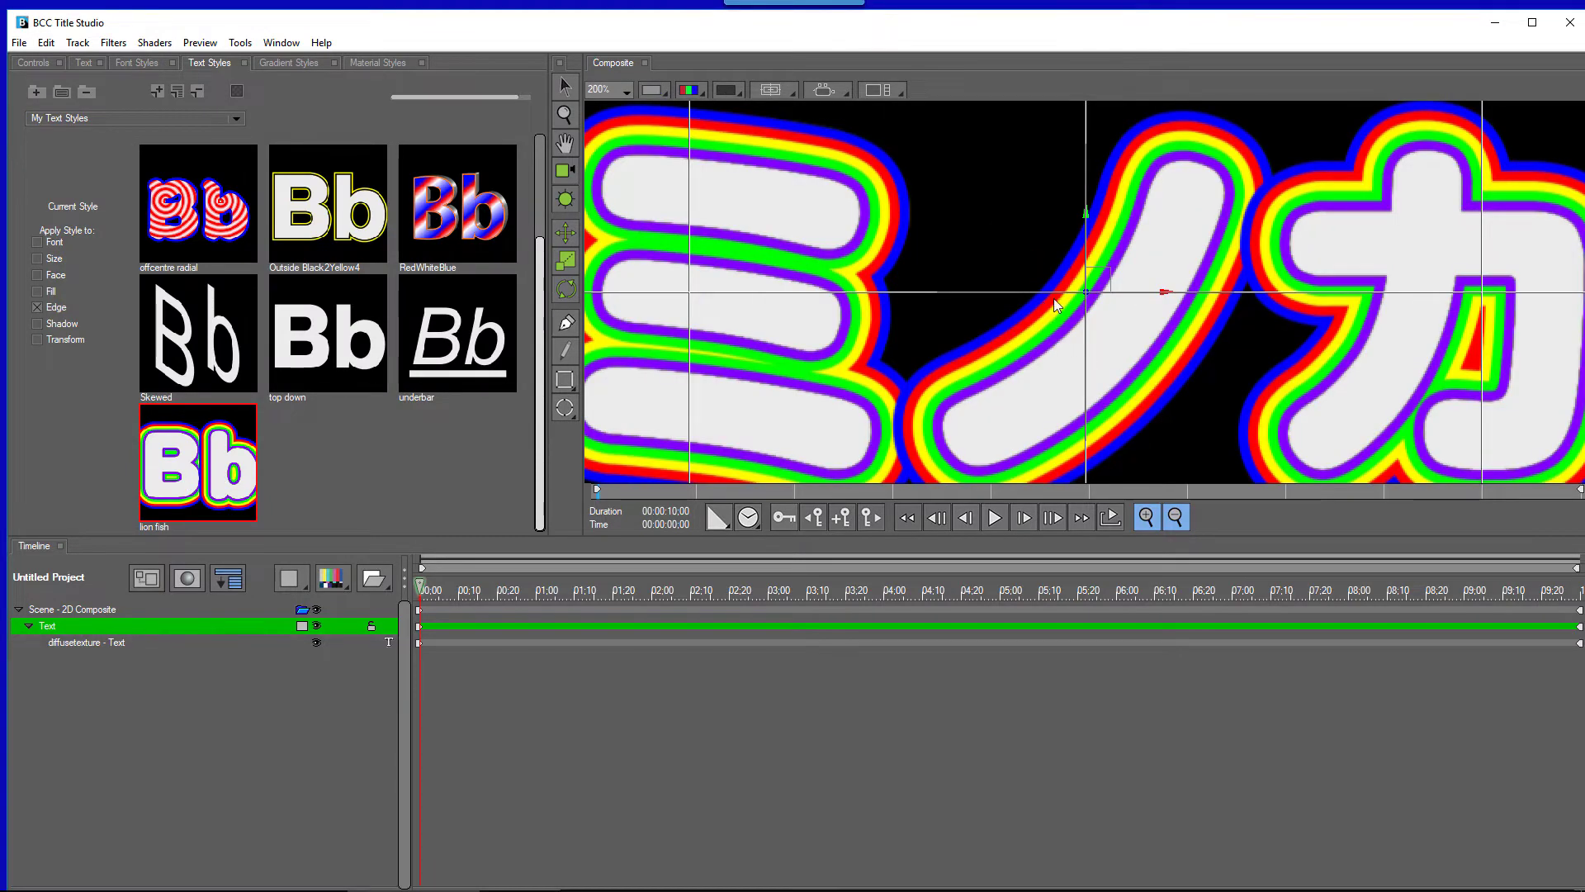
scroll(1085, 230, "down", 2)
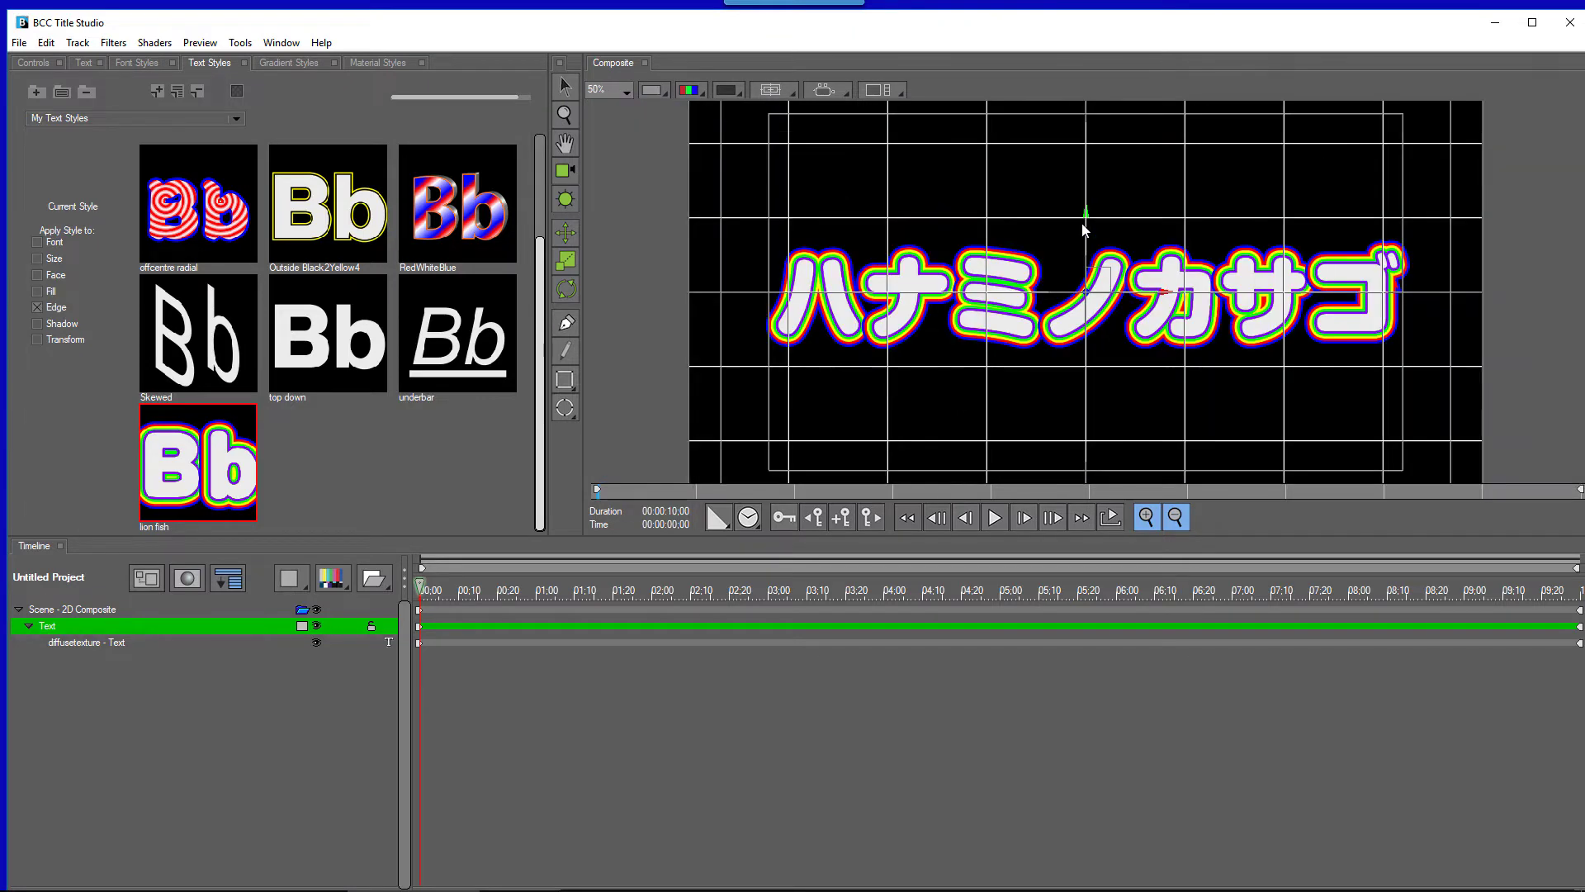
Reset the style of the Japanese title and open its edge settings.
double_click(169, 627)
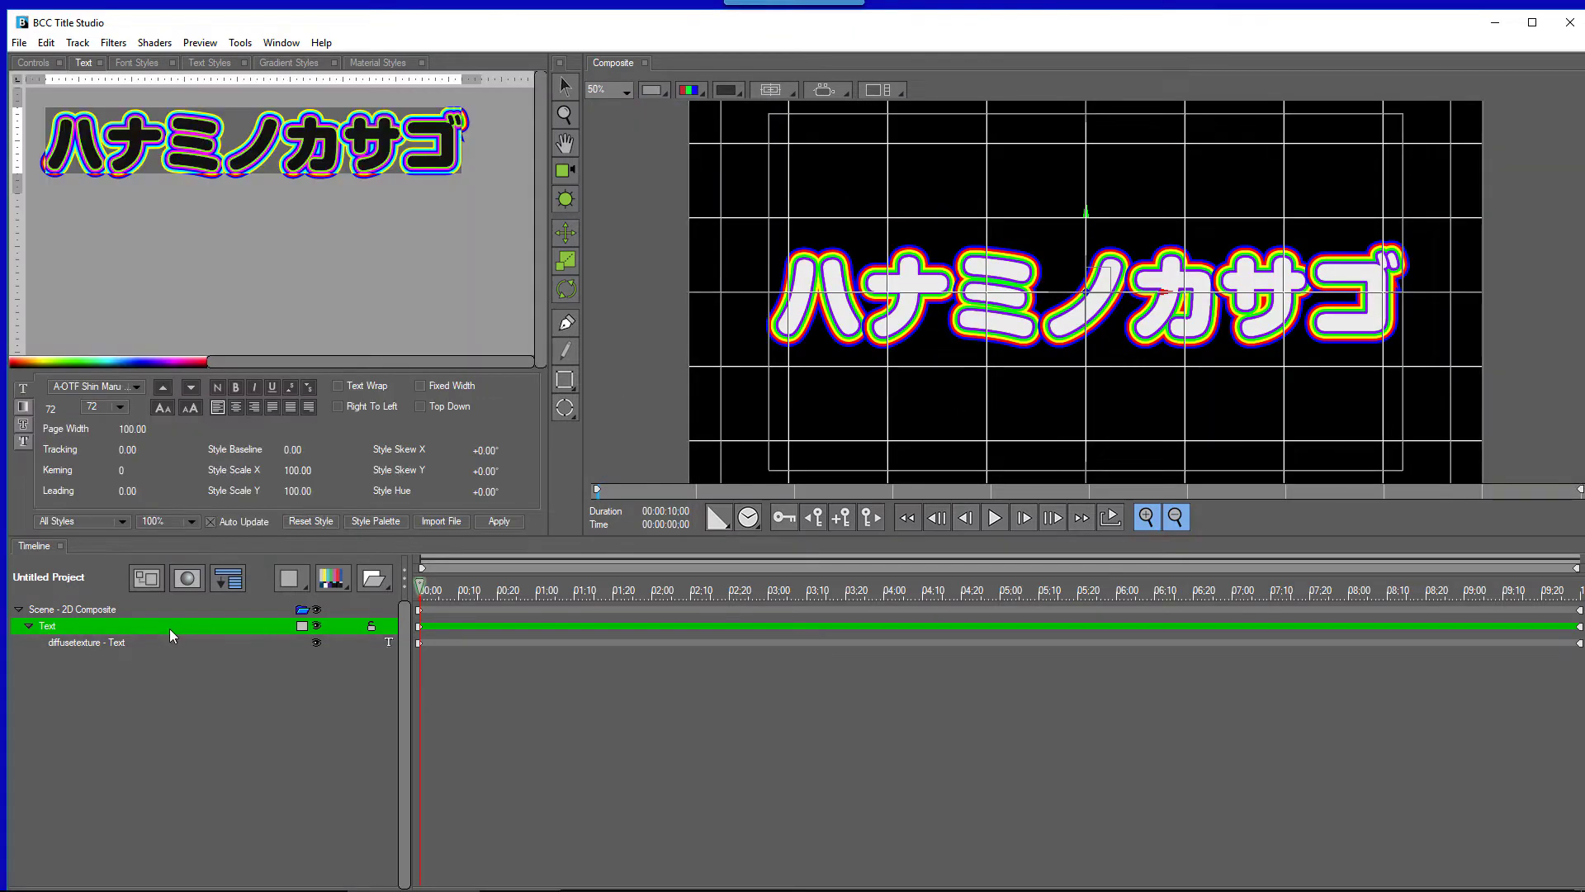
left_click(305, 522)
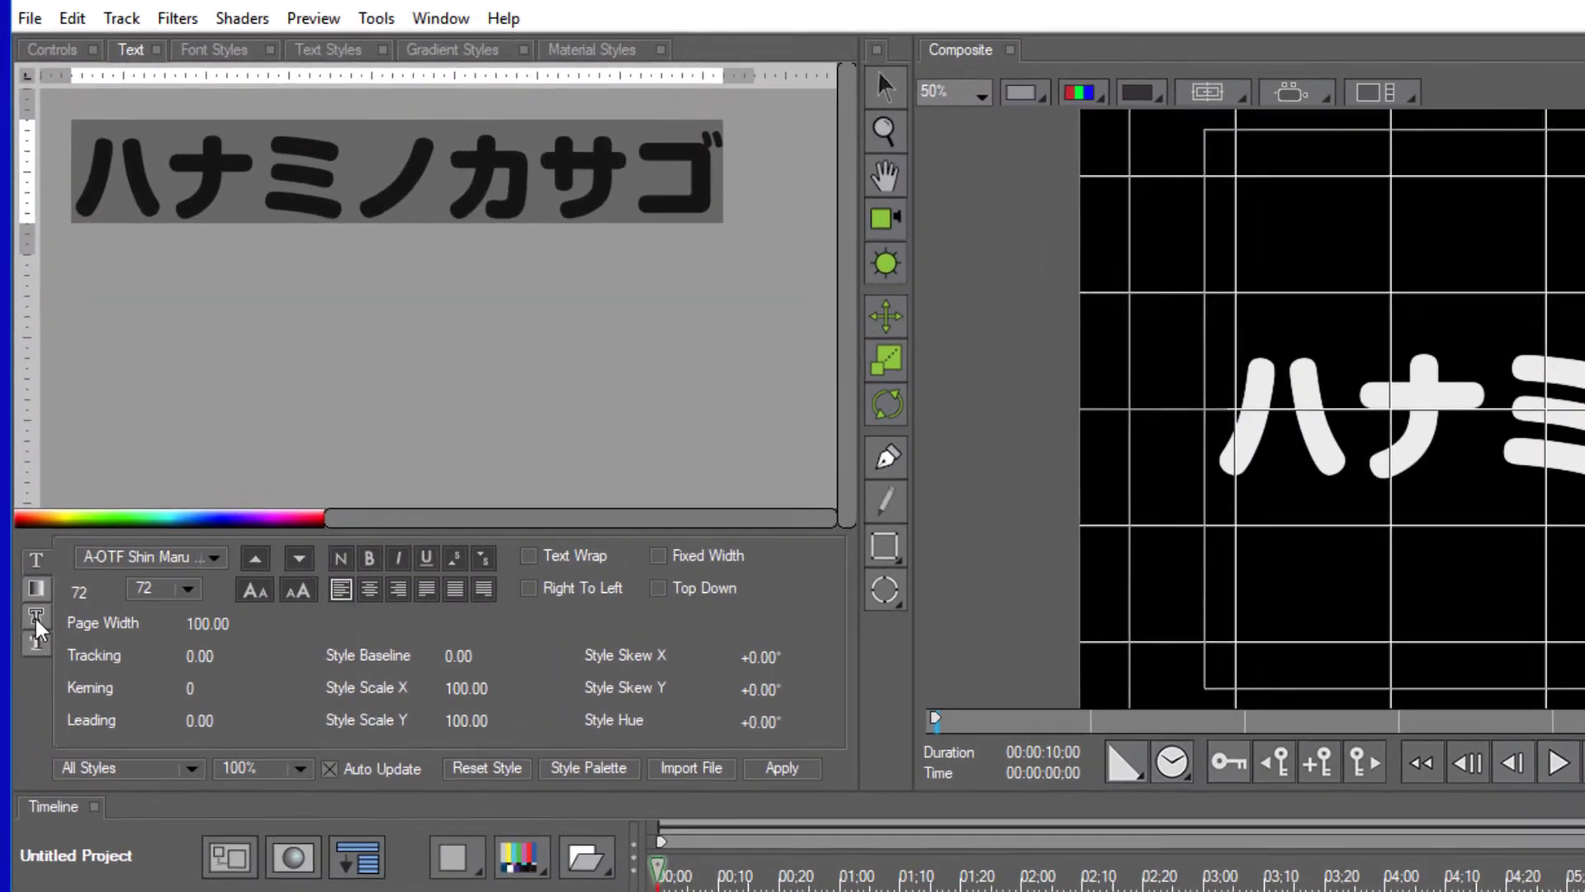
left_click(35, 621)
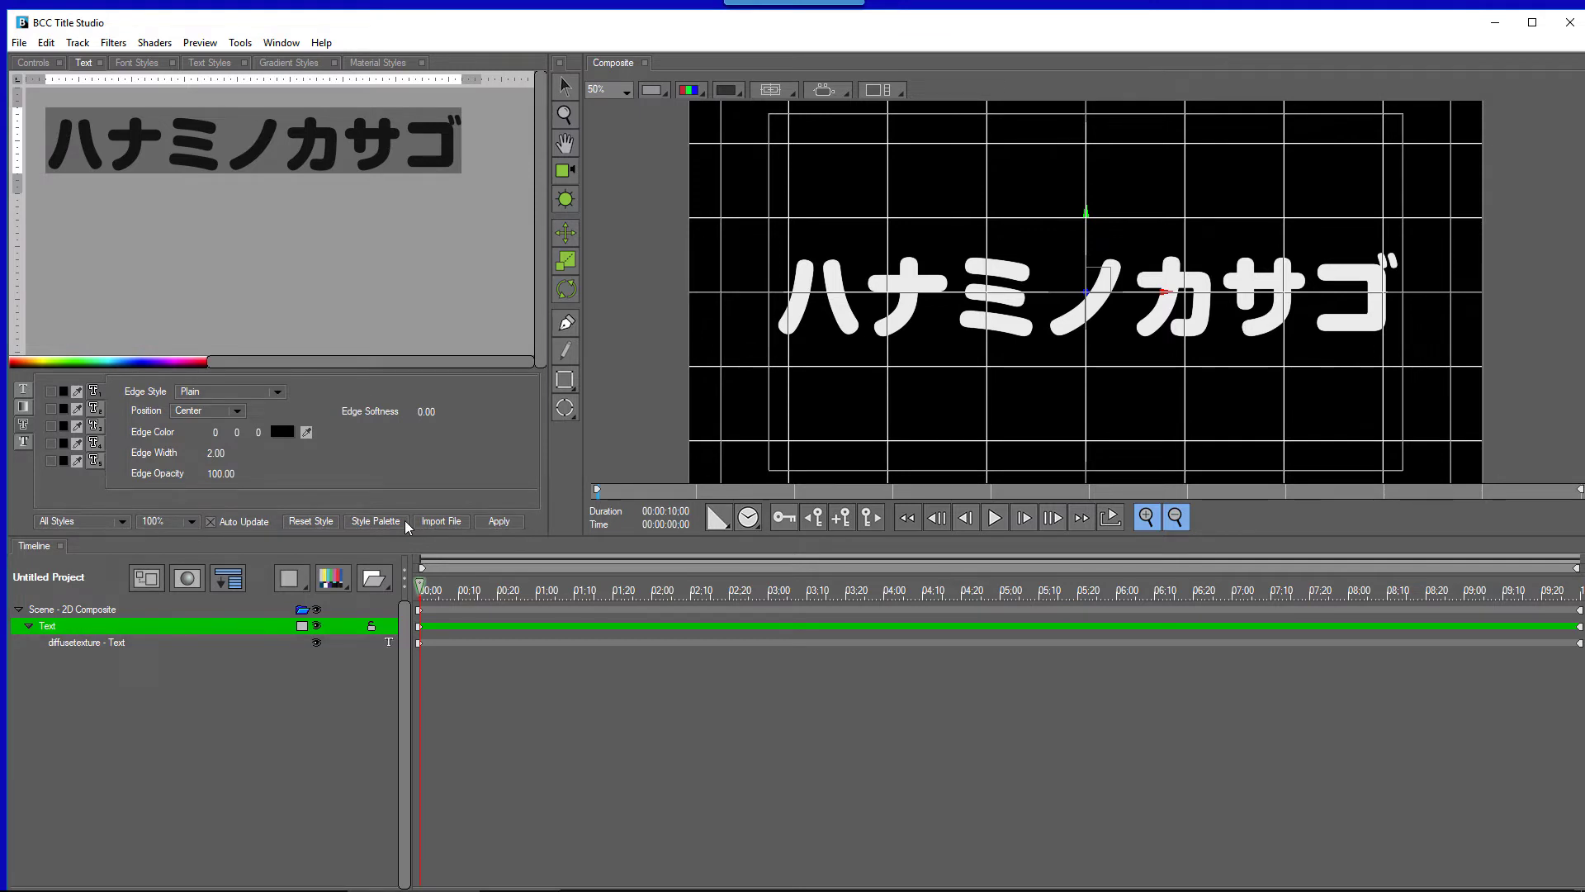
Examine the fonts offered in the text settings' font list and in the My Fonts palette of Font Styles.
left_click(23, 389)
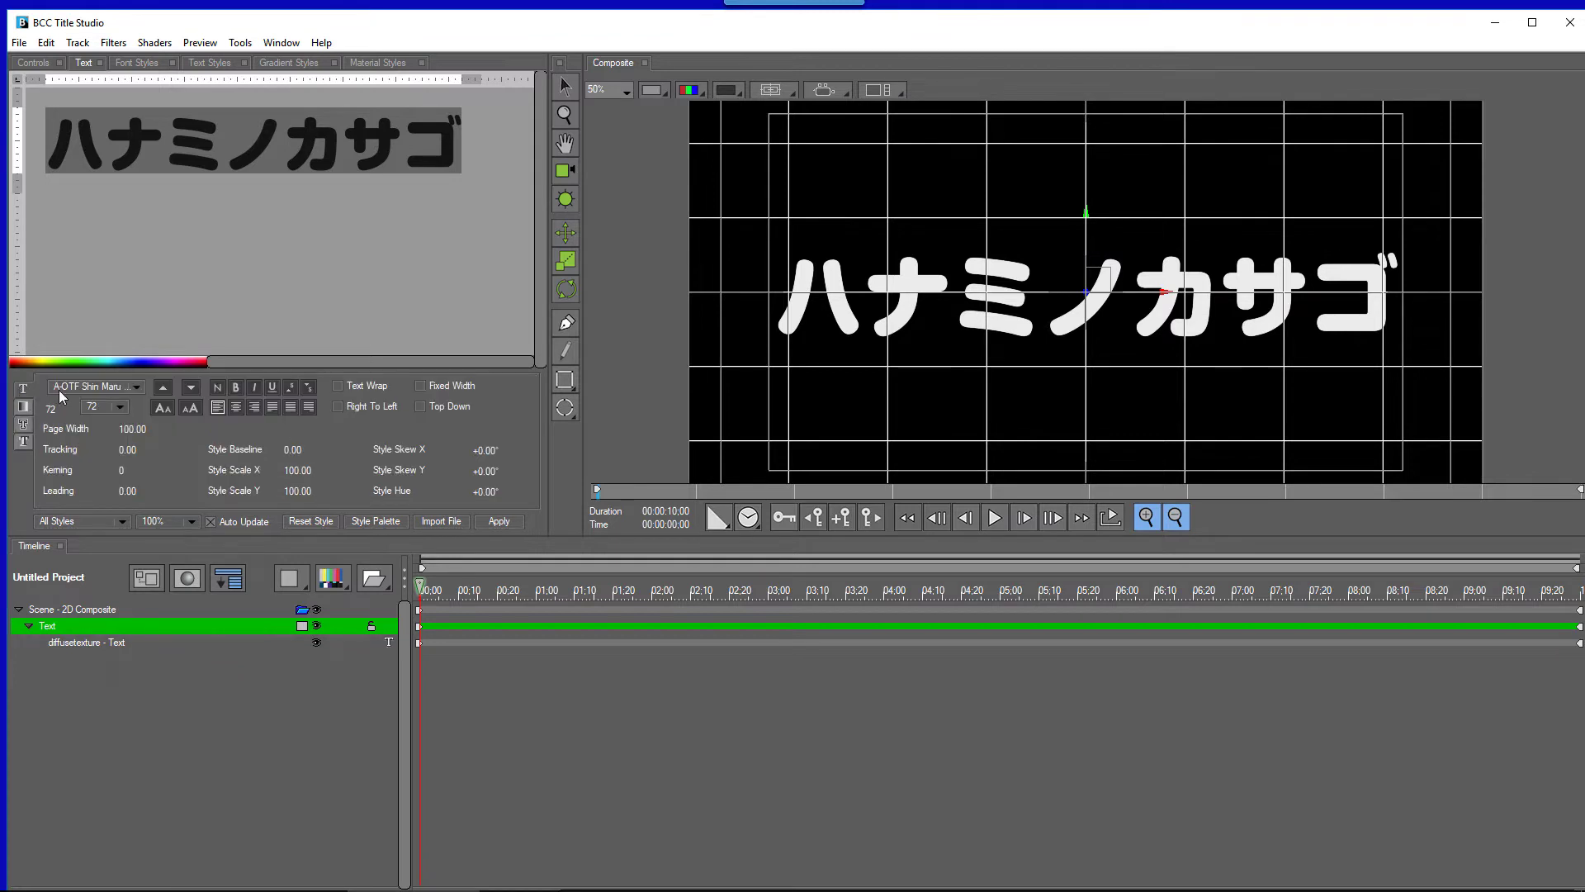
left_click(138, 387)
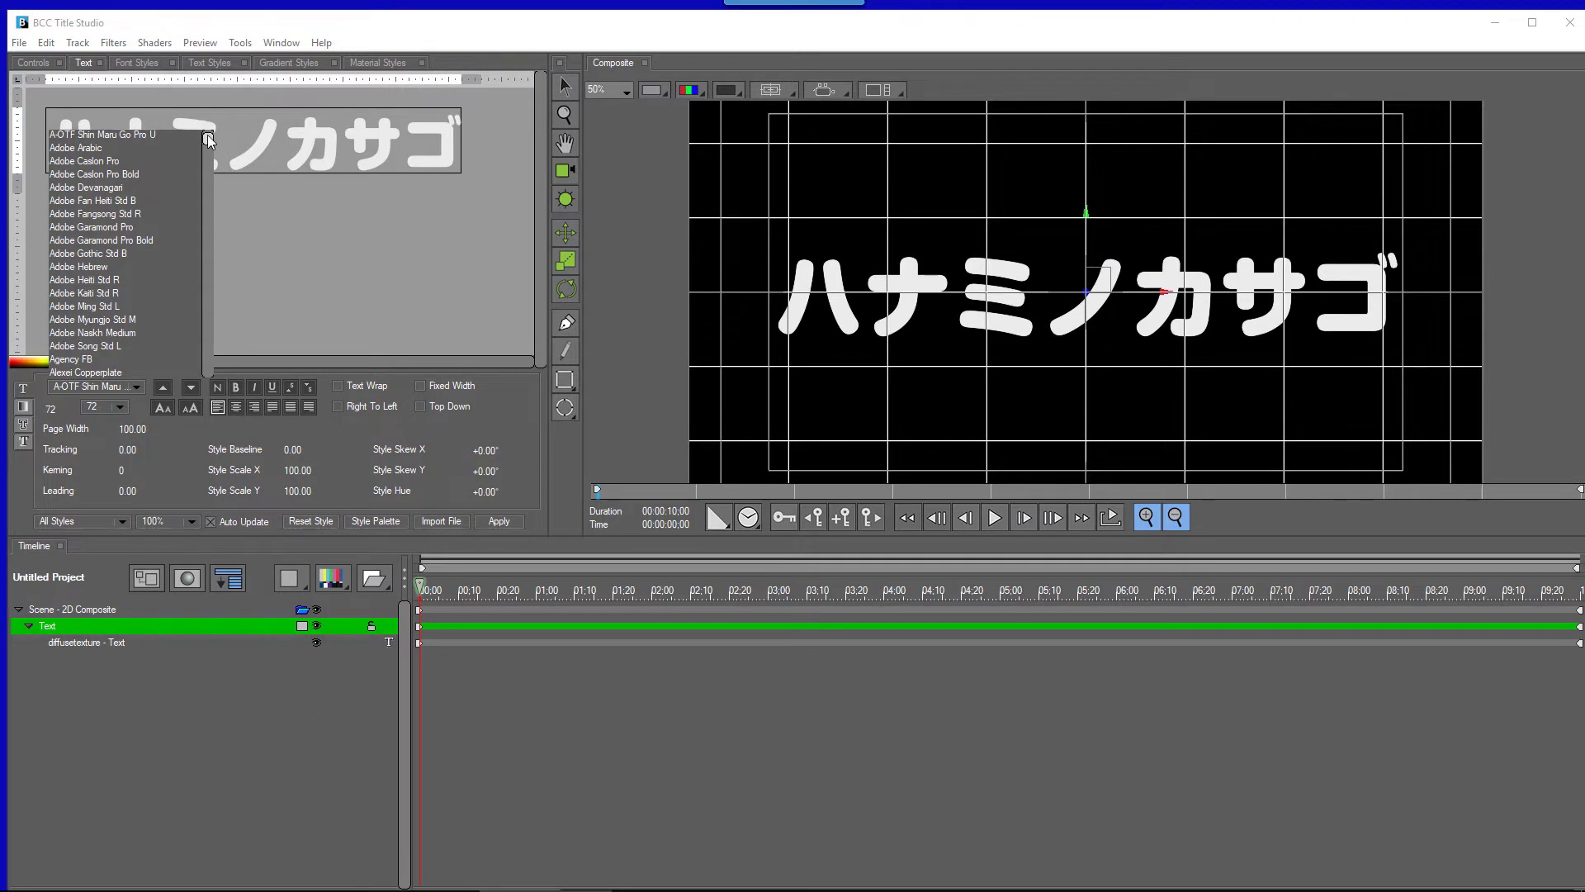
left_click_drag(208, 138, 196, 274)
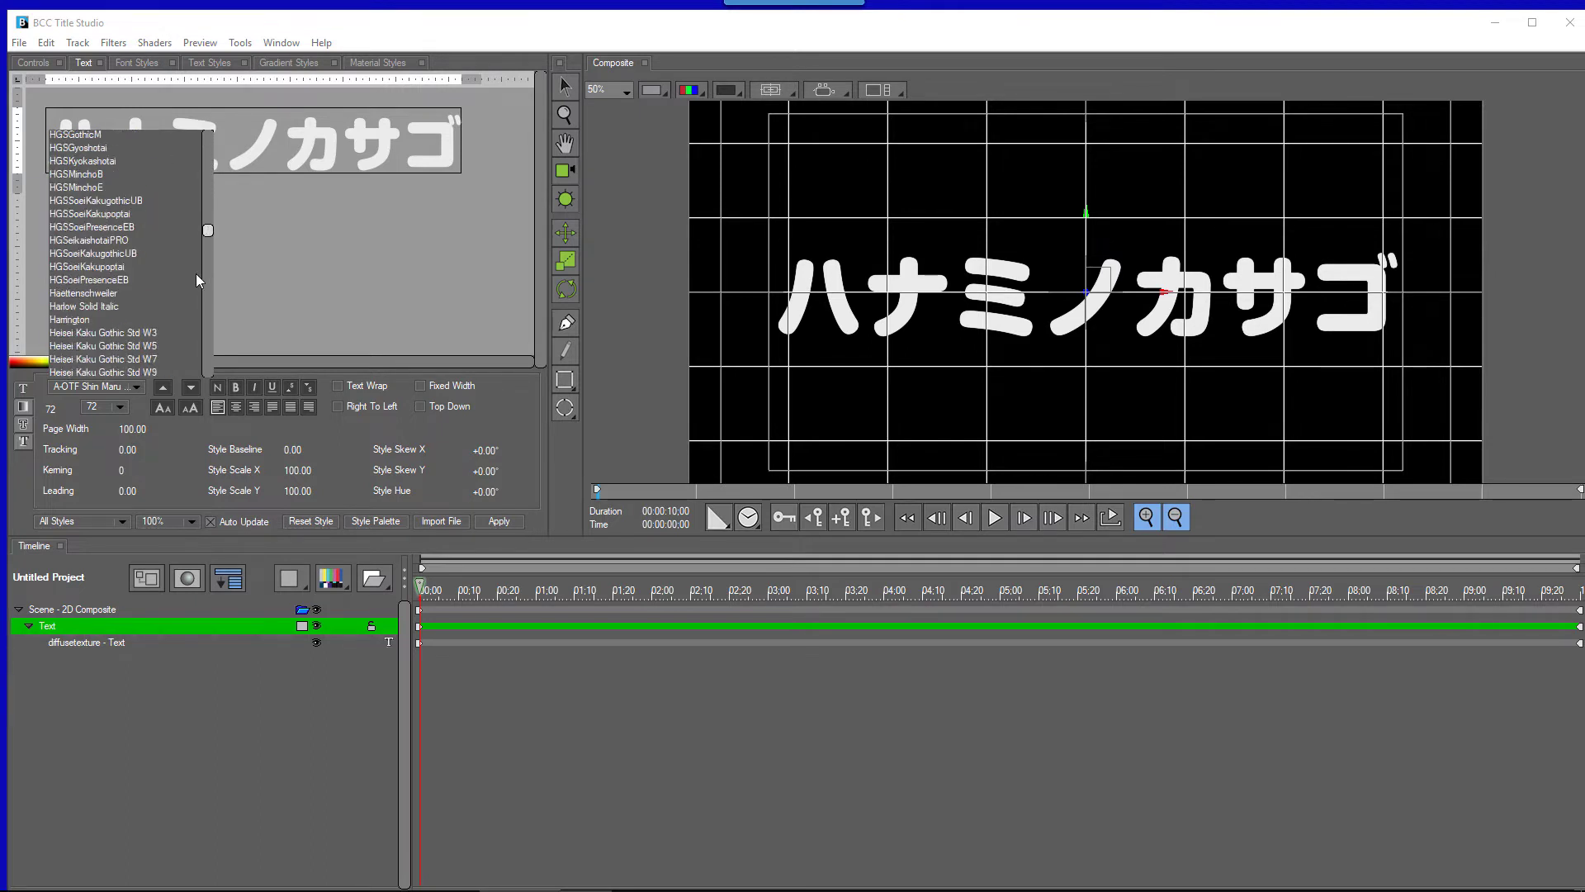
scroll(199, 279, "down", 20)
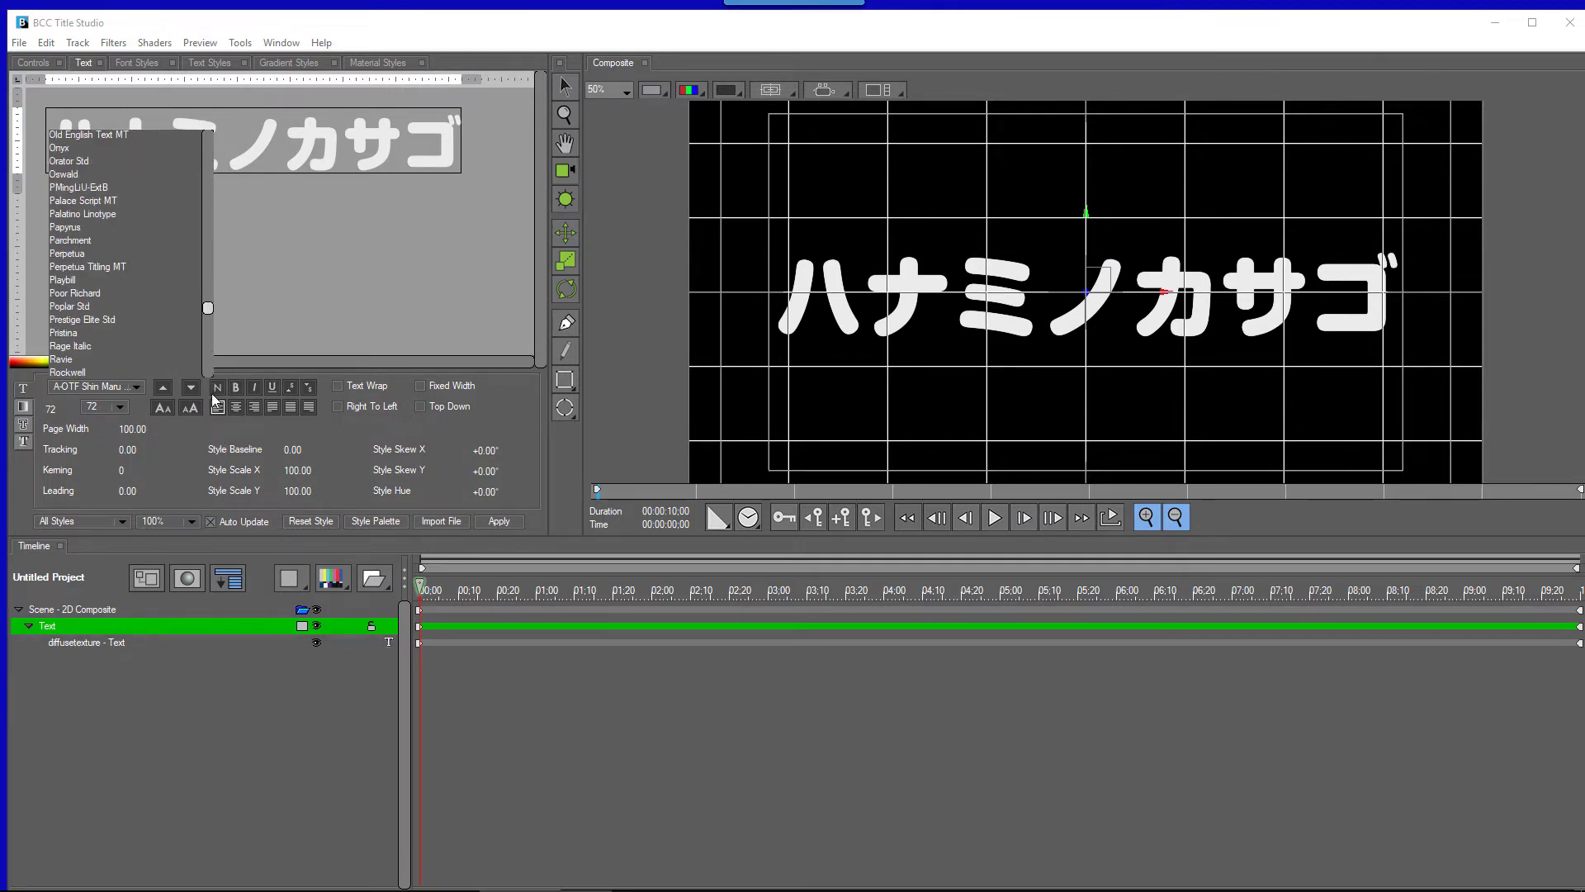
scroll(274, 307, "up", 20)
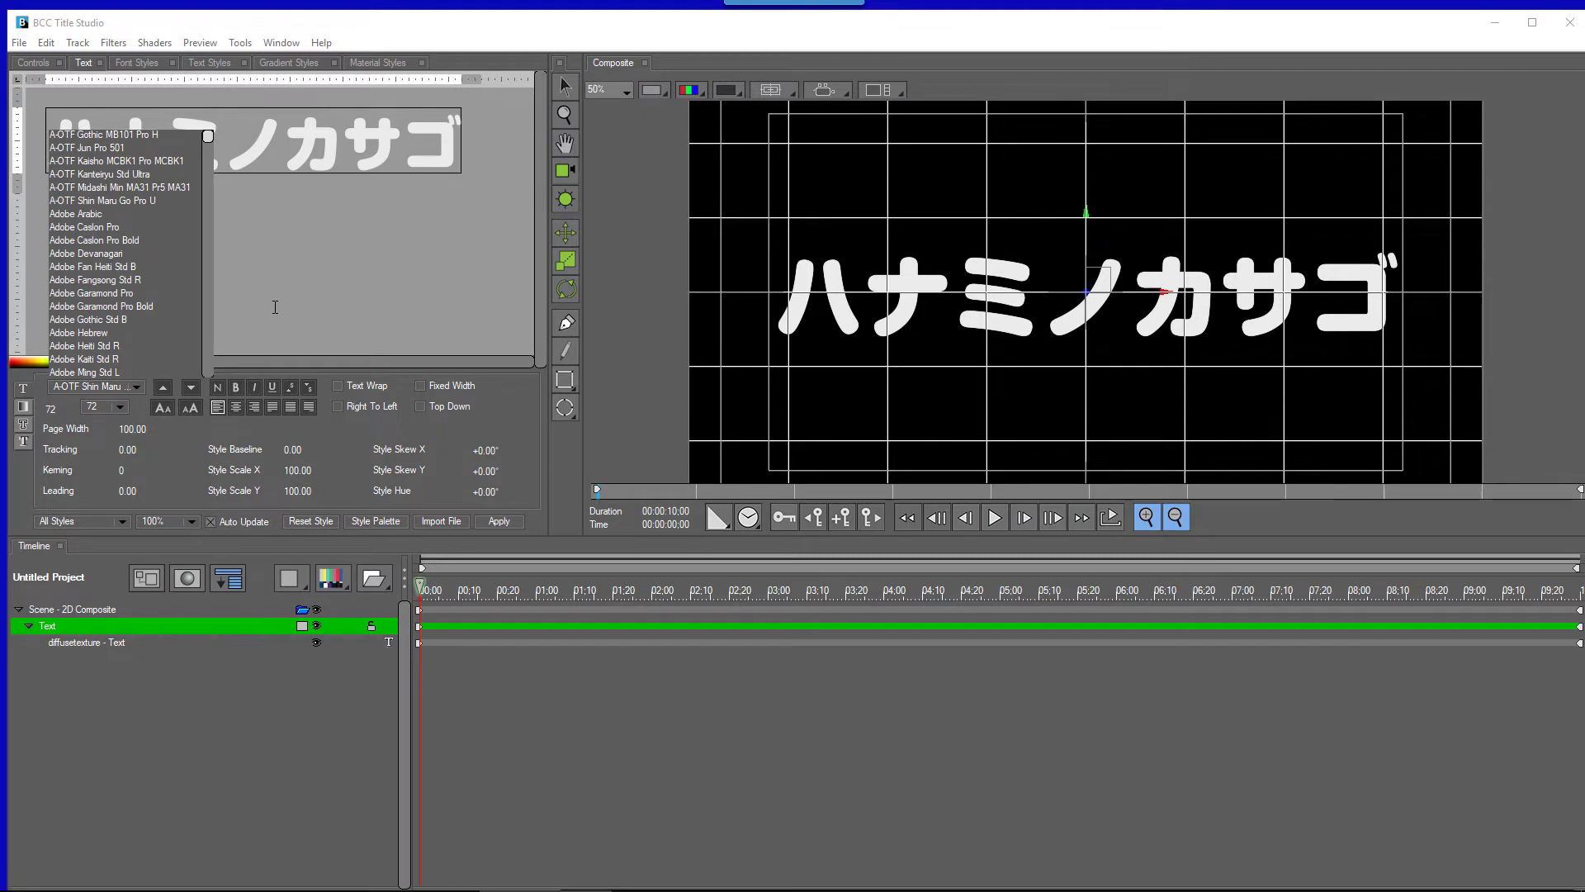
left_click(275, 307)
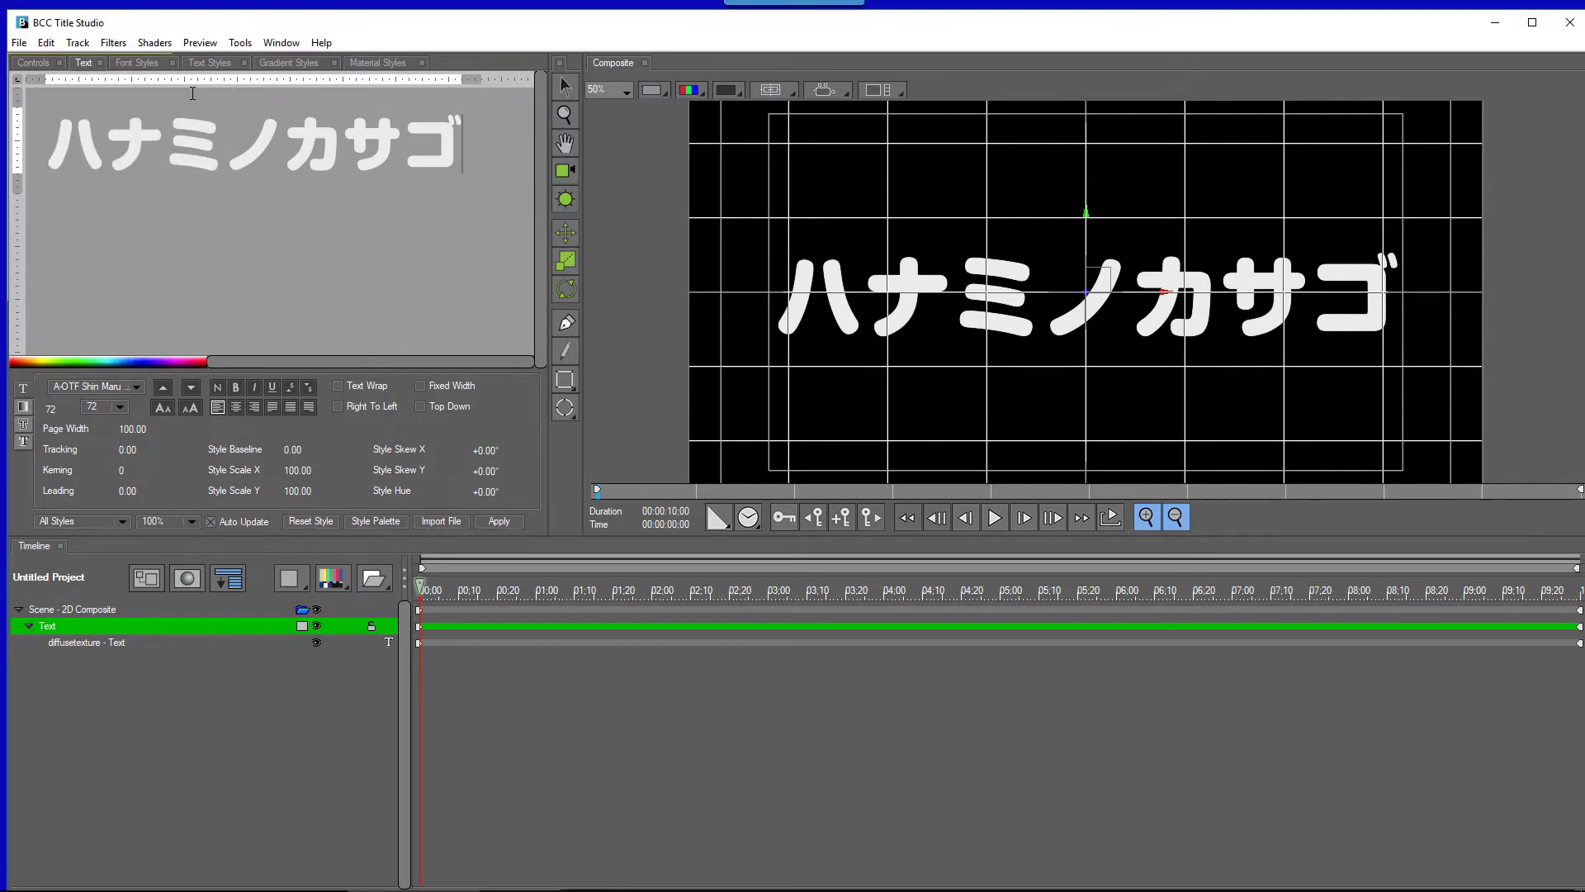
left_click(137, 64)
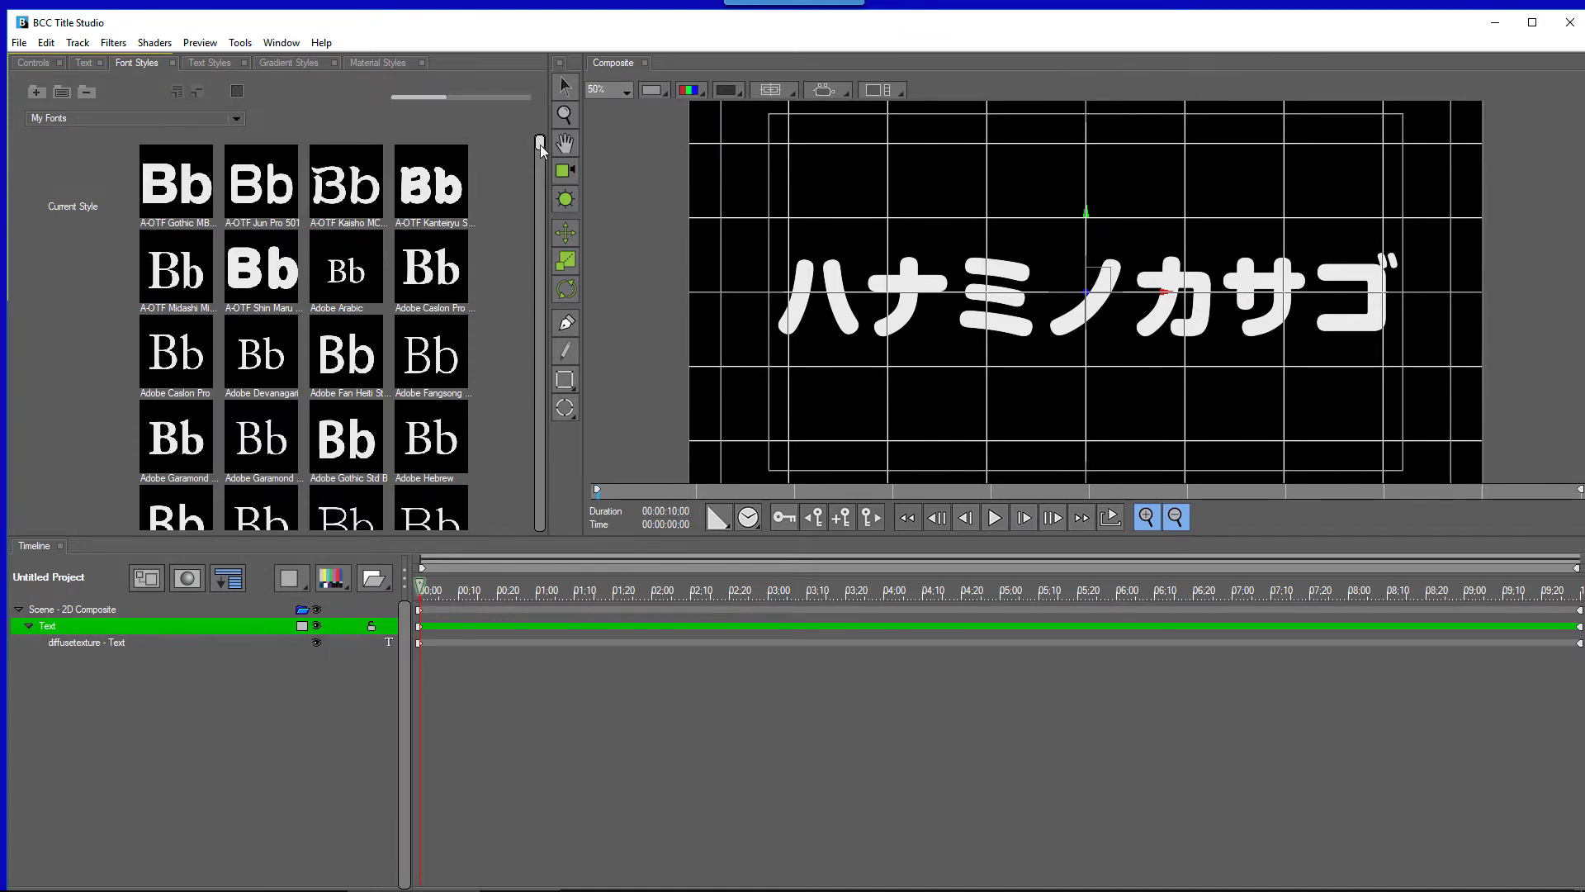
left_click_drag(540, 147, 464, 295)
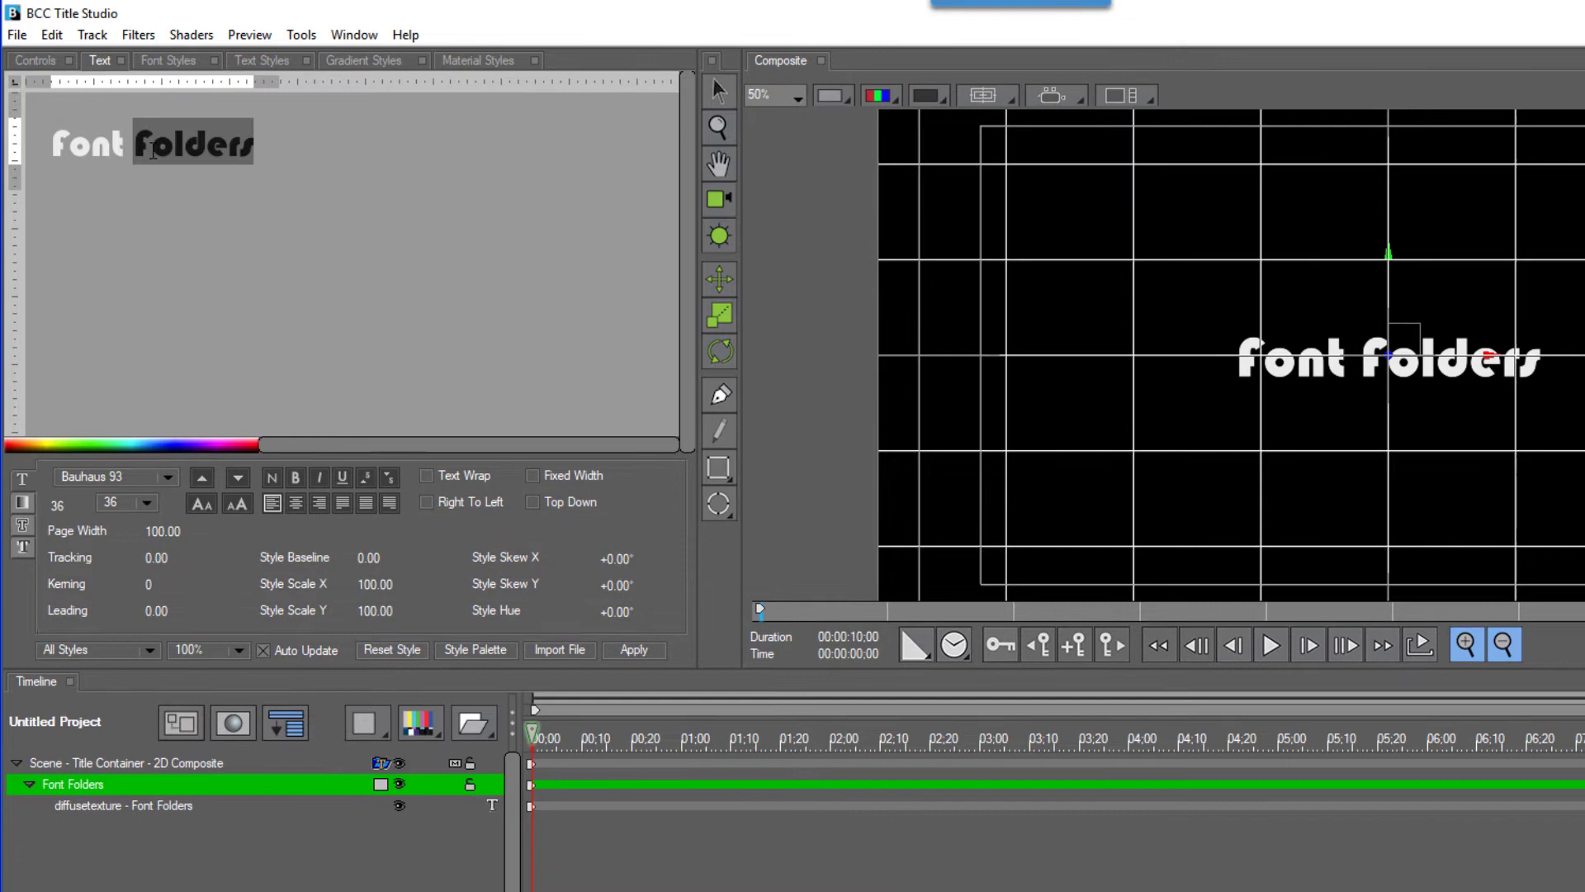
Try Cooper Black, Eras Bold ITC, Impact and the Franklin Gothic font from the BB font folder on the whole Font Folders title.
triple_click(153, 153)
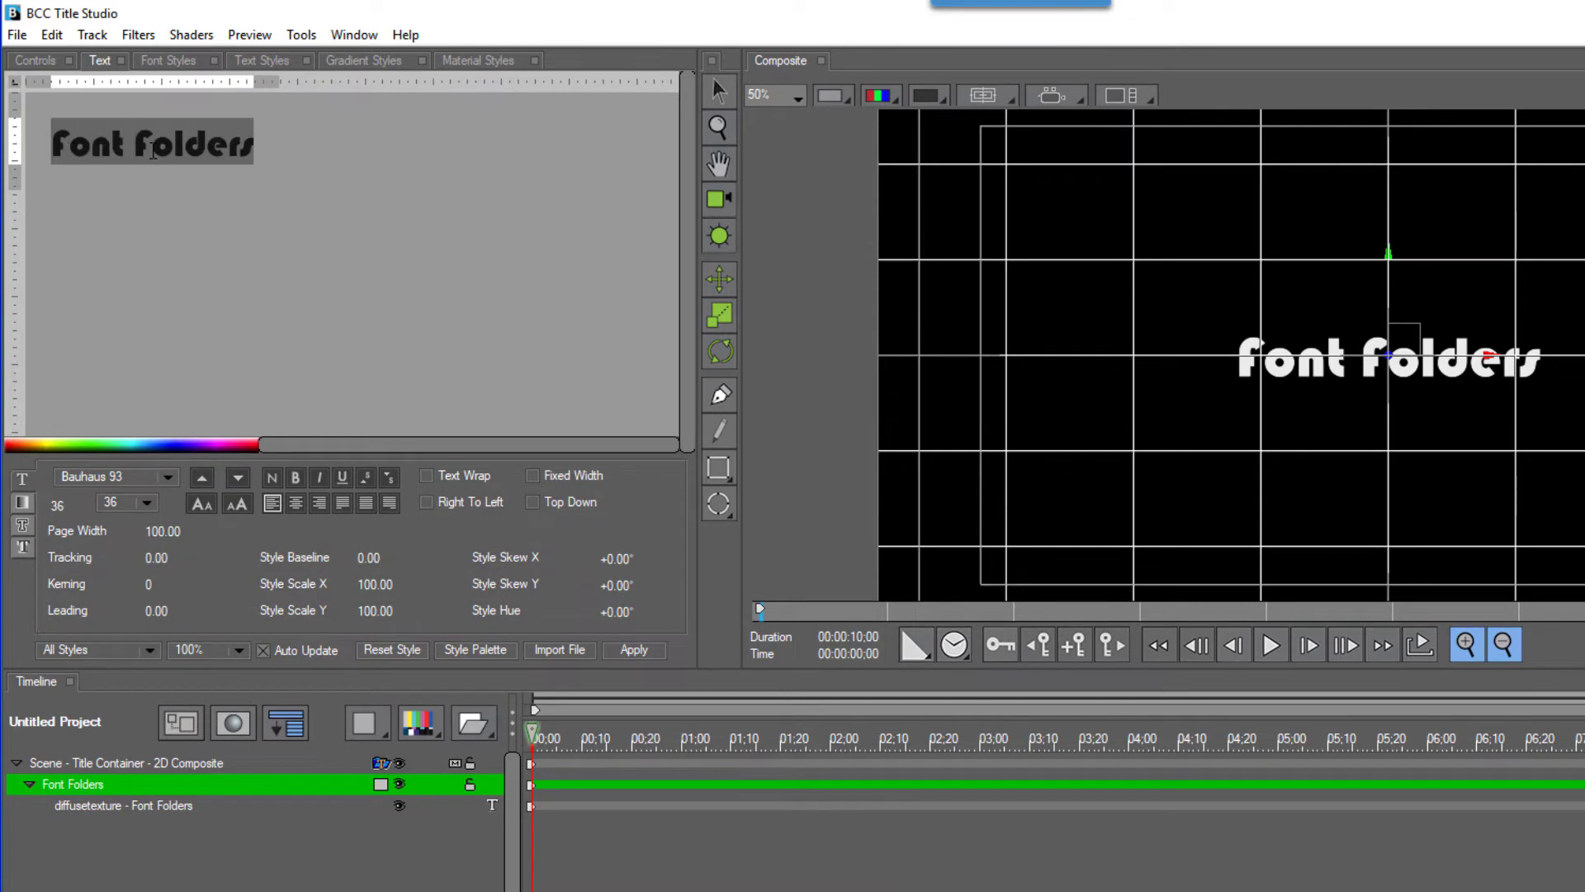
left_click(173, 65)
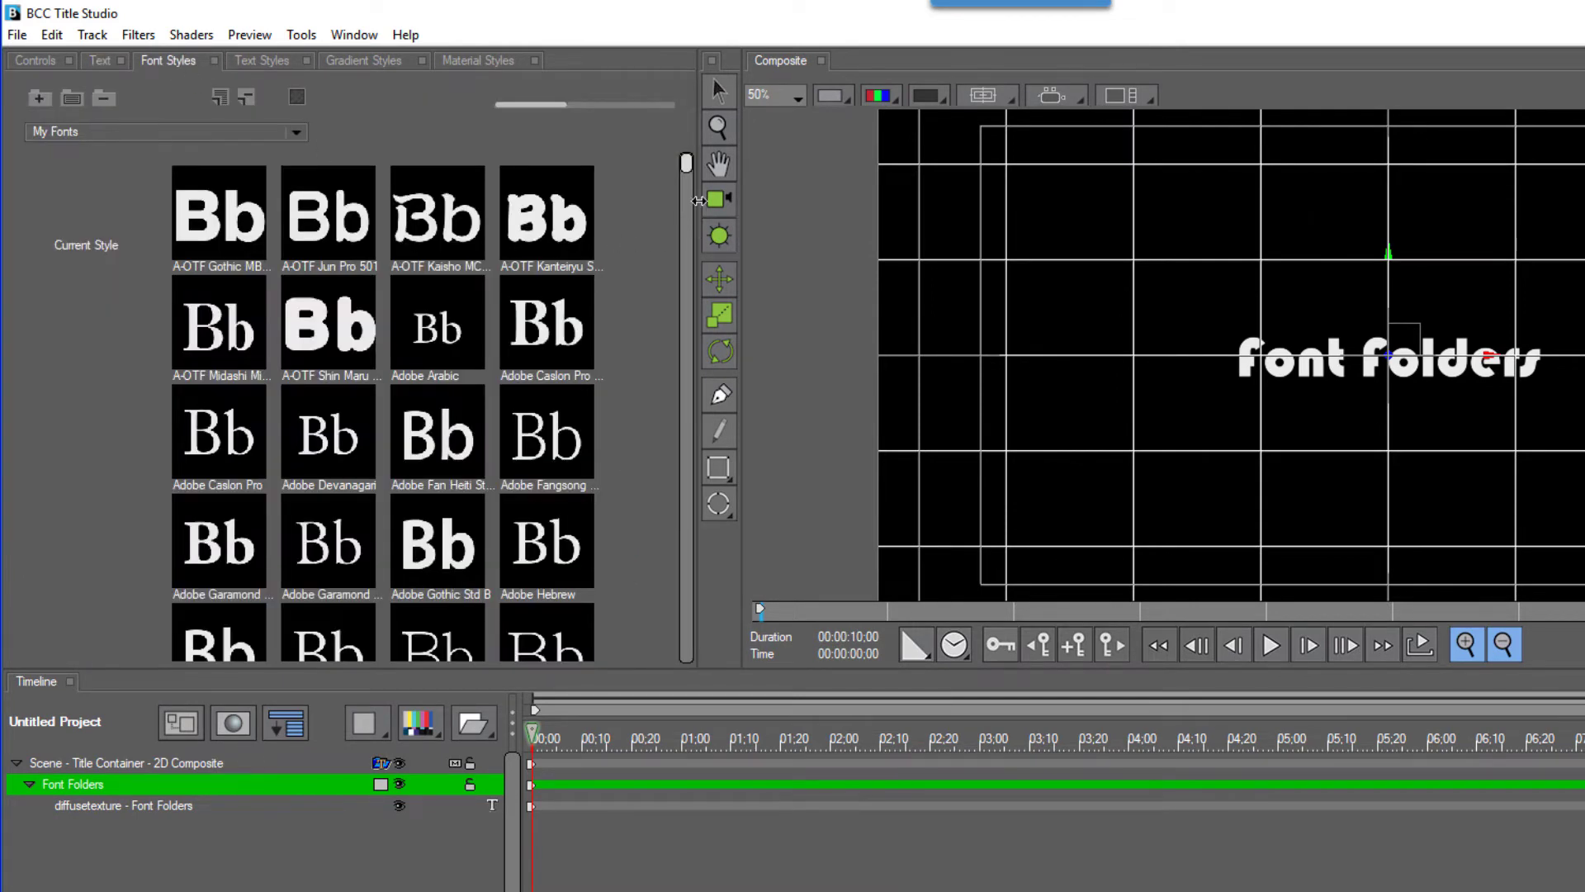
mouse_move(690, 165)
left_mouse_down()
mouse_move(688, 647)
mouse_move(659, 165)
left_mouse_up()
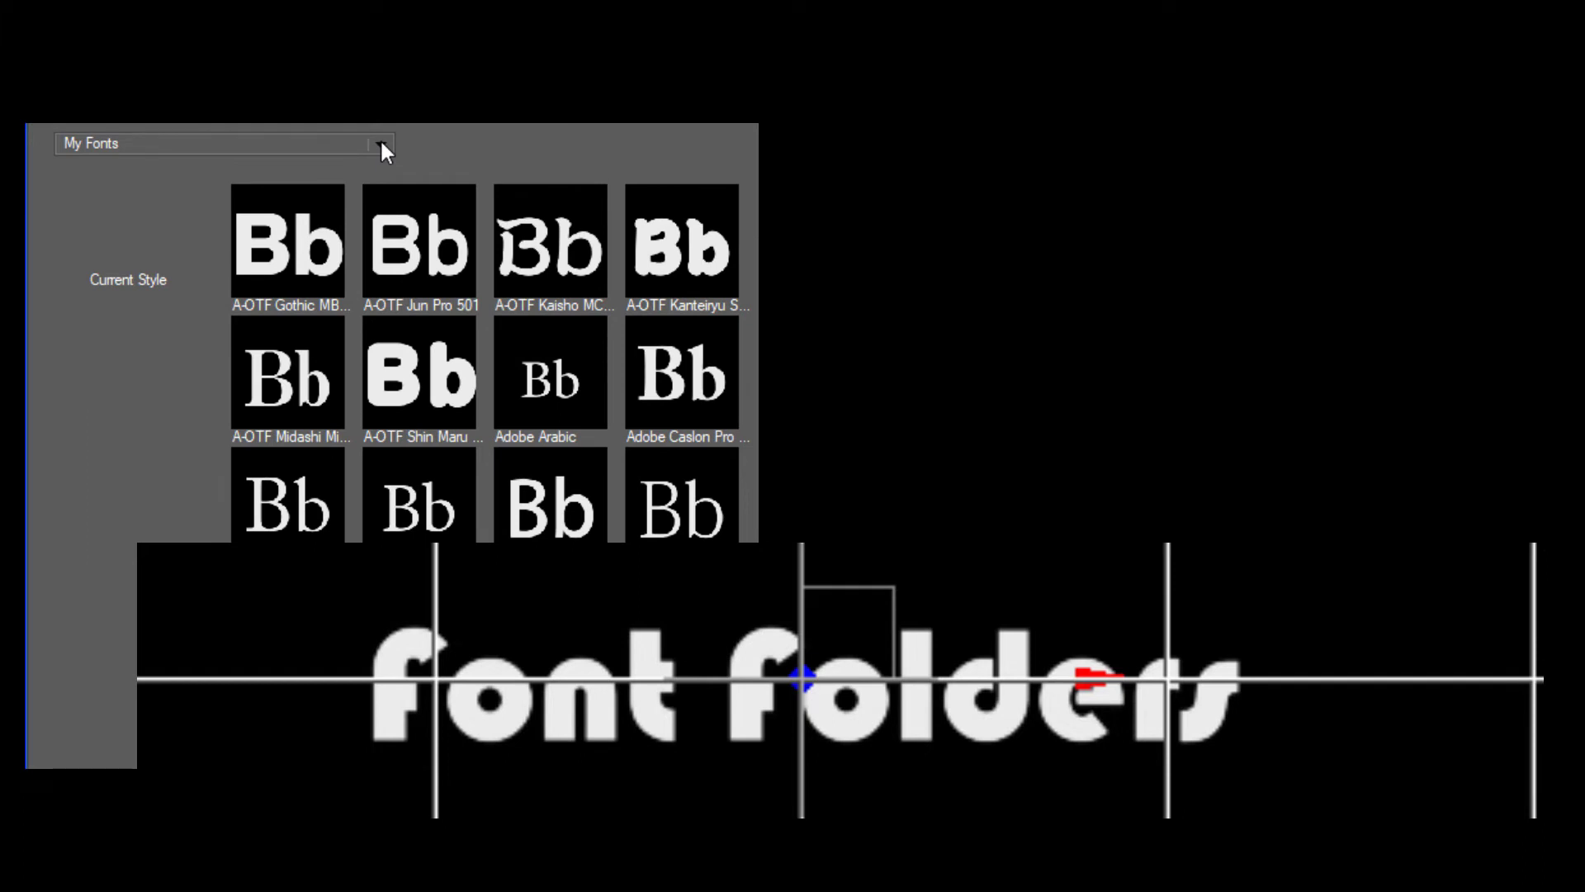
left_click(381, 148)
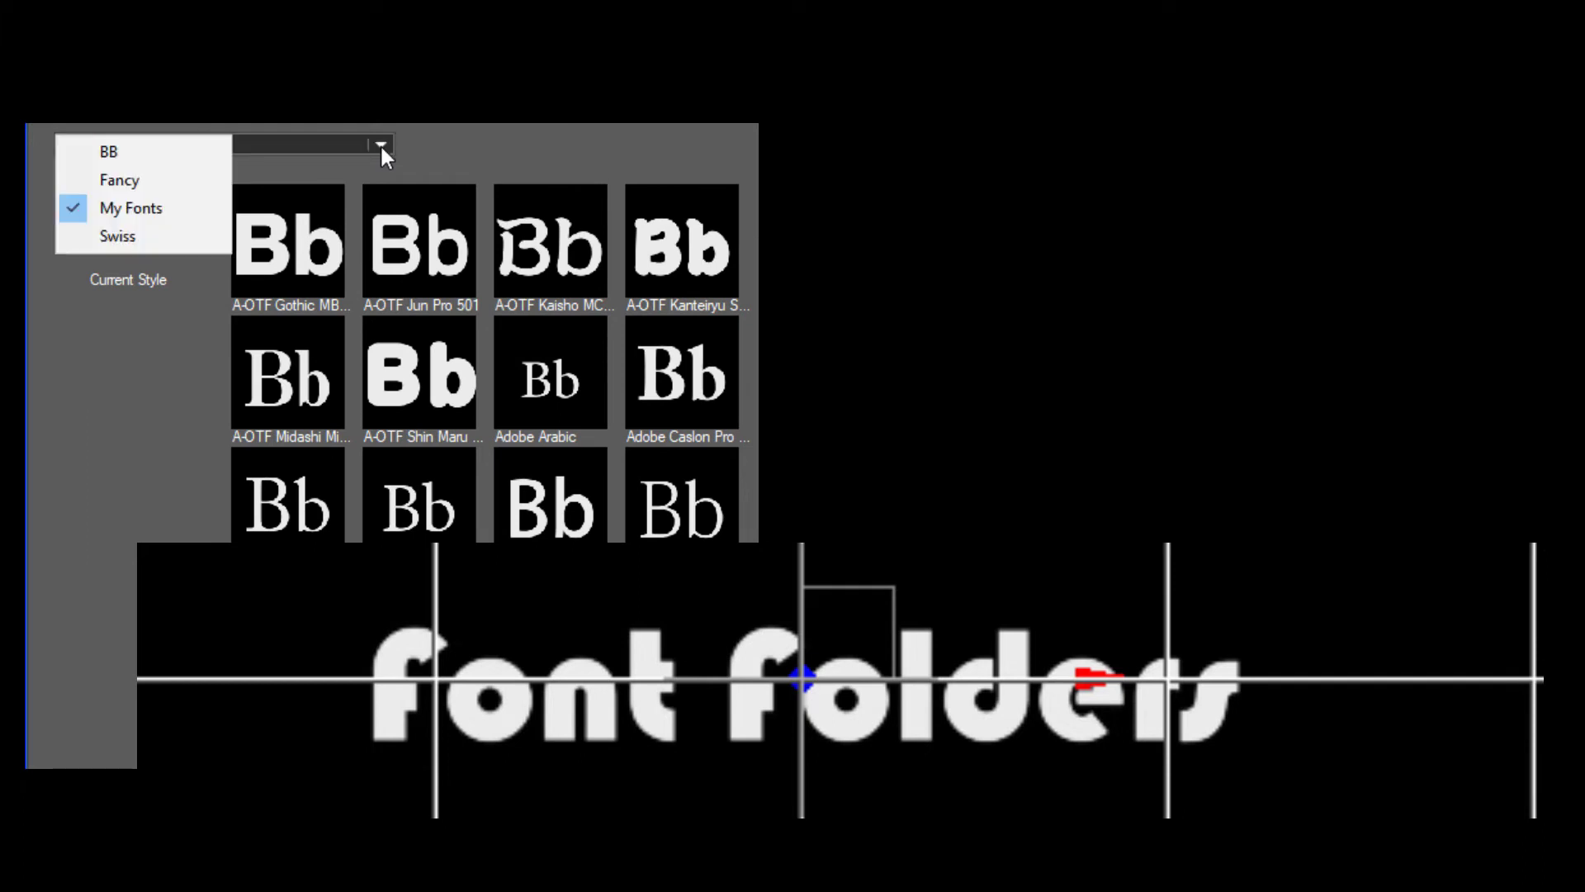
left_click(161, 168)
left_click(543, 255)
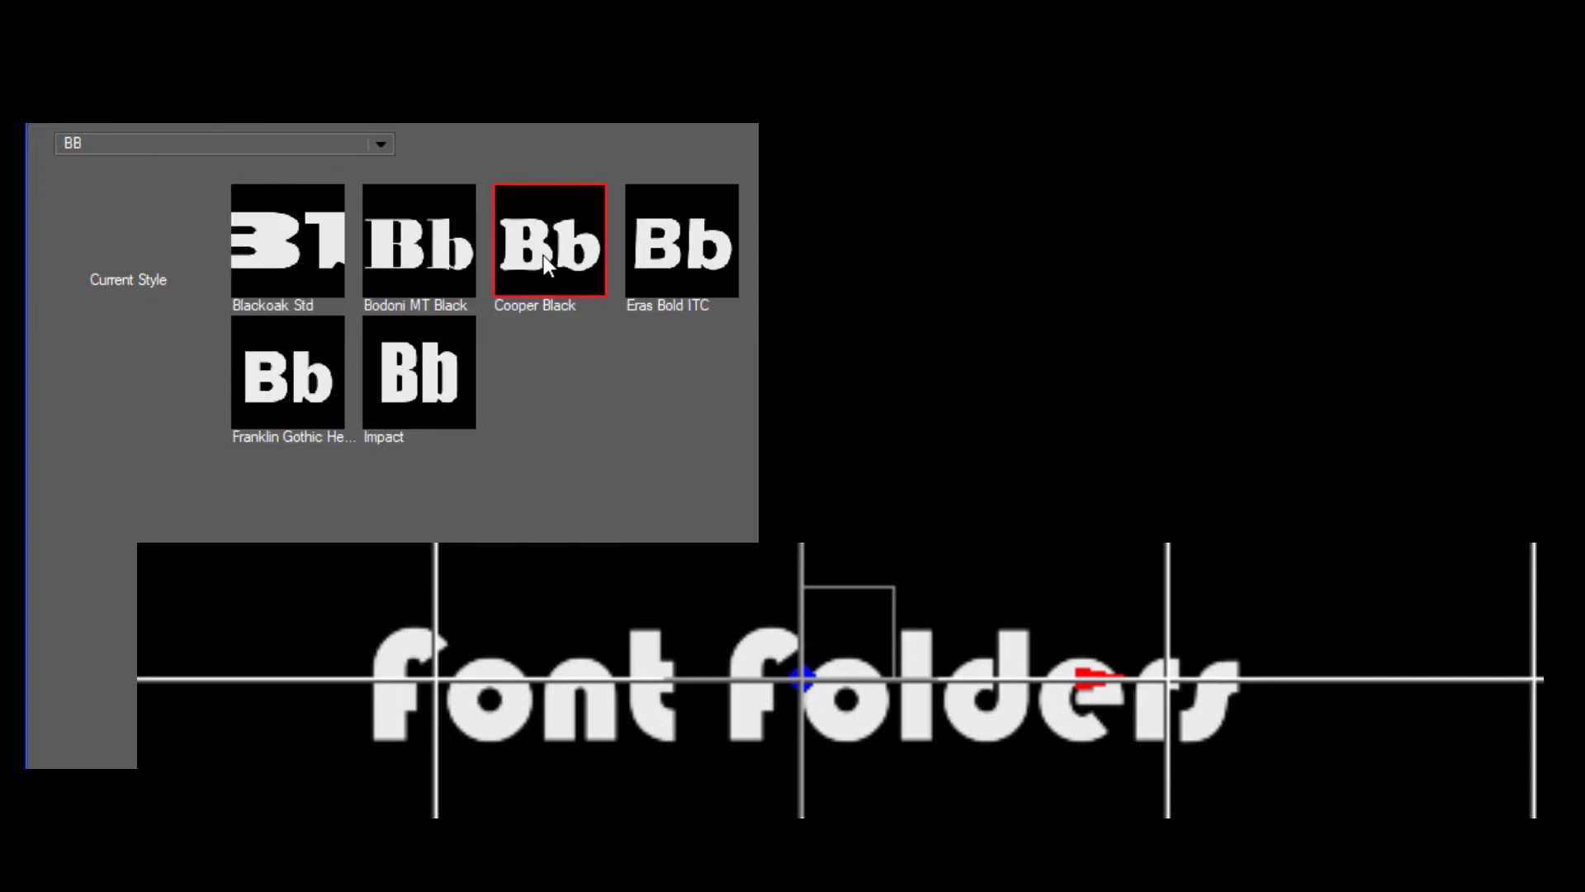
left_click(677, 252)
left_click(437, 403)
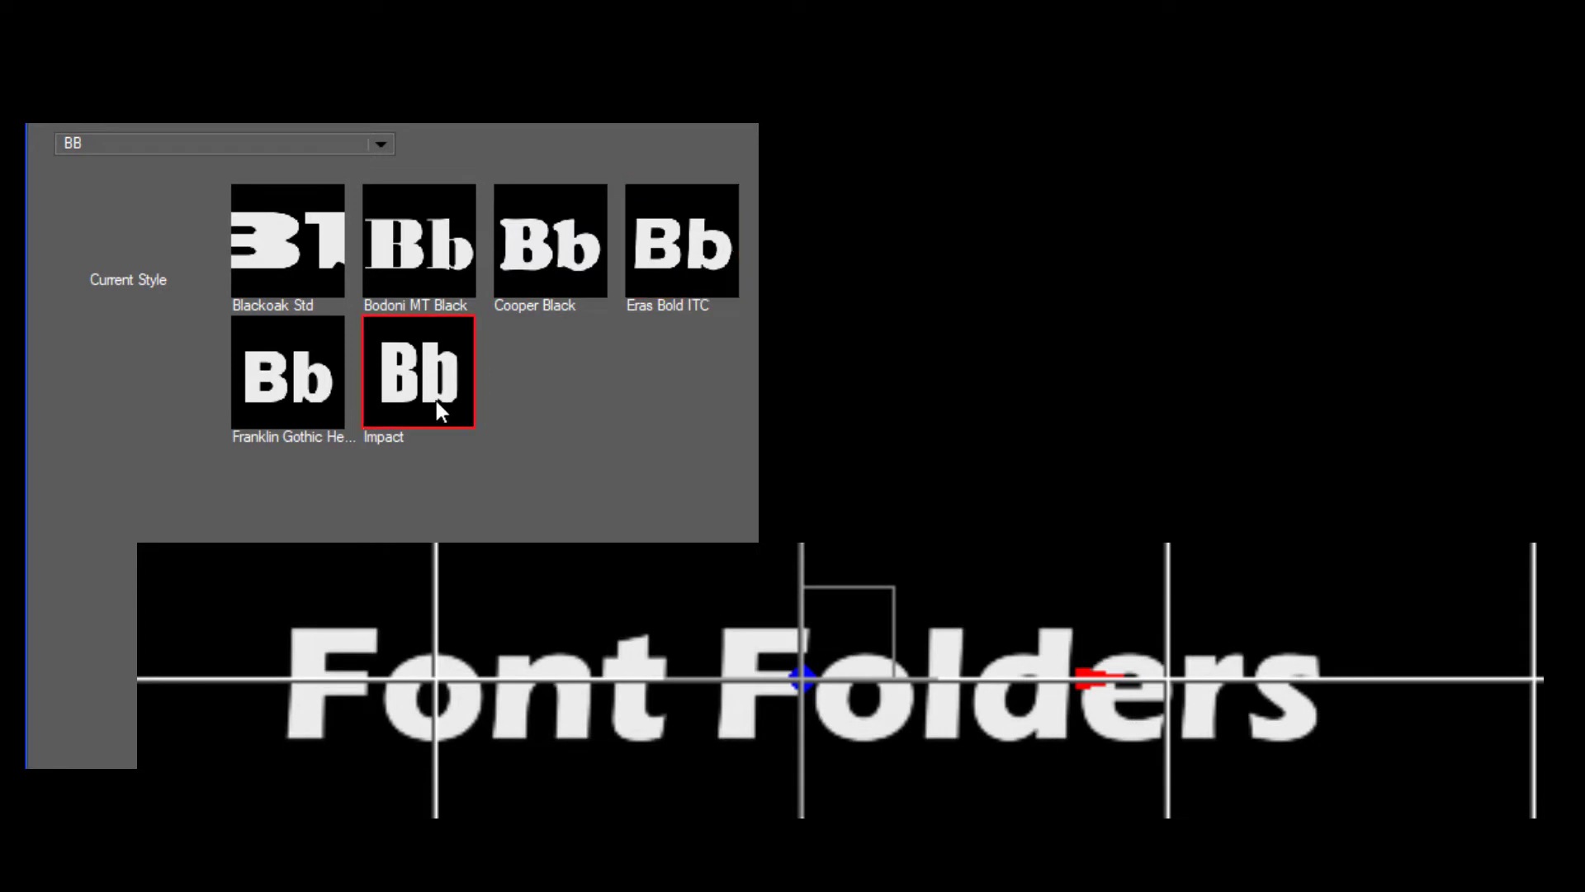
left_click(260, 390)
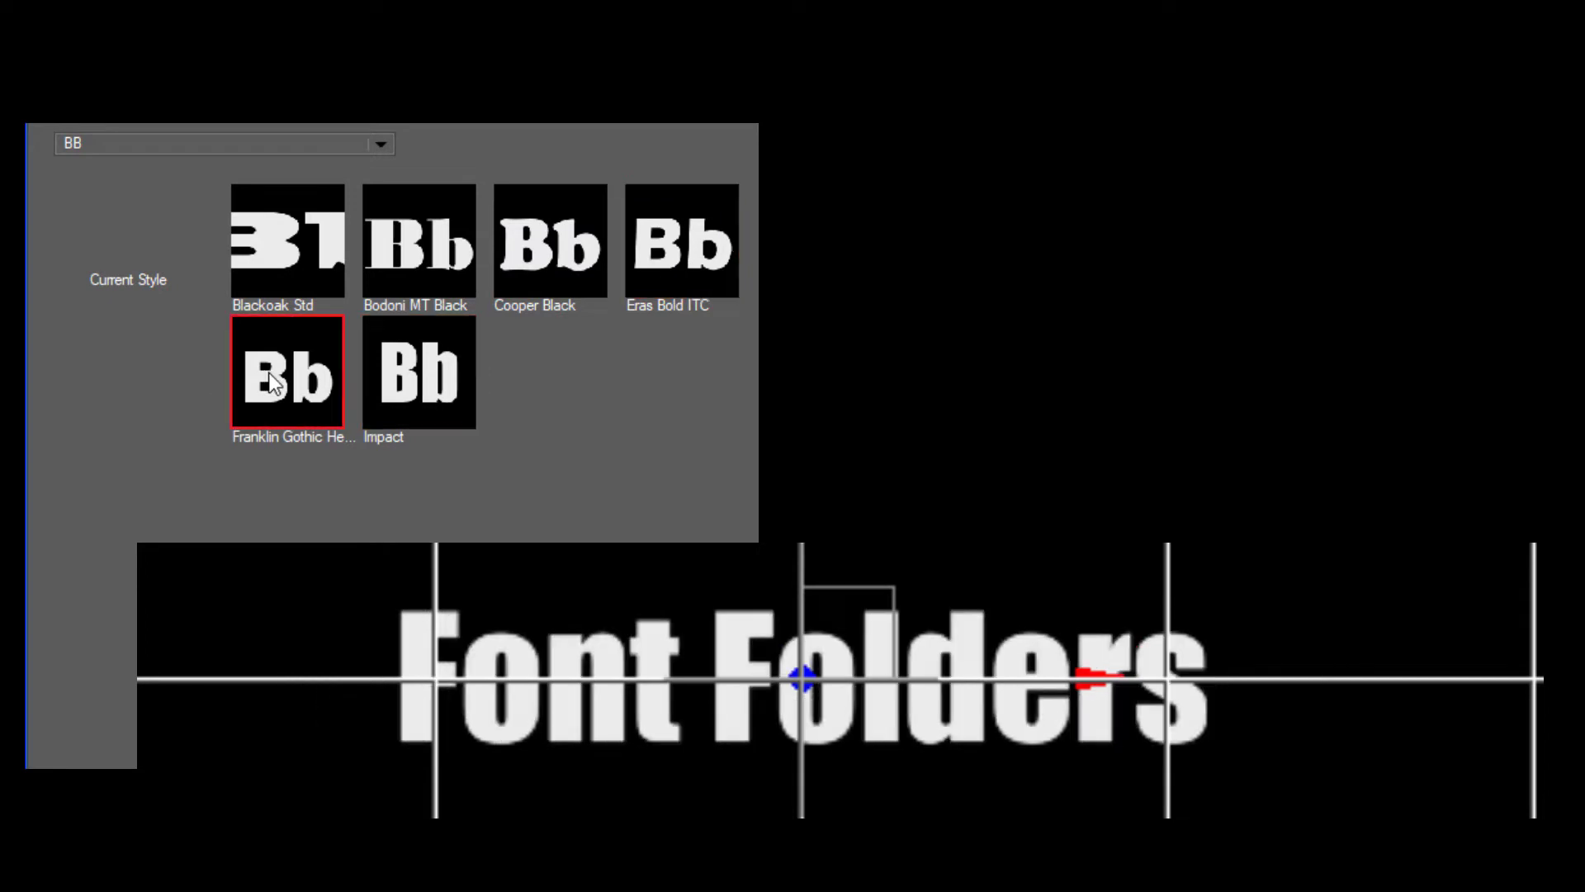
Try Edwardian Script, Bradley Hand ITC and Chiller from the Fancy font folder on the Font Folders title.
left_click(381, 146)
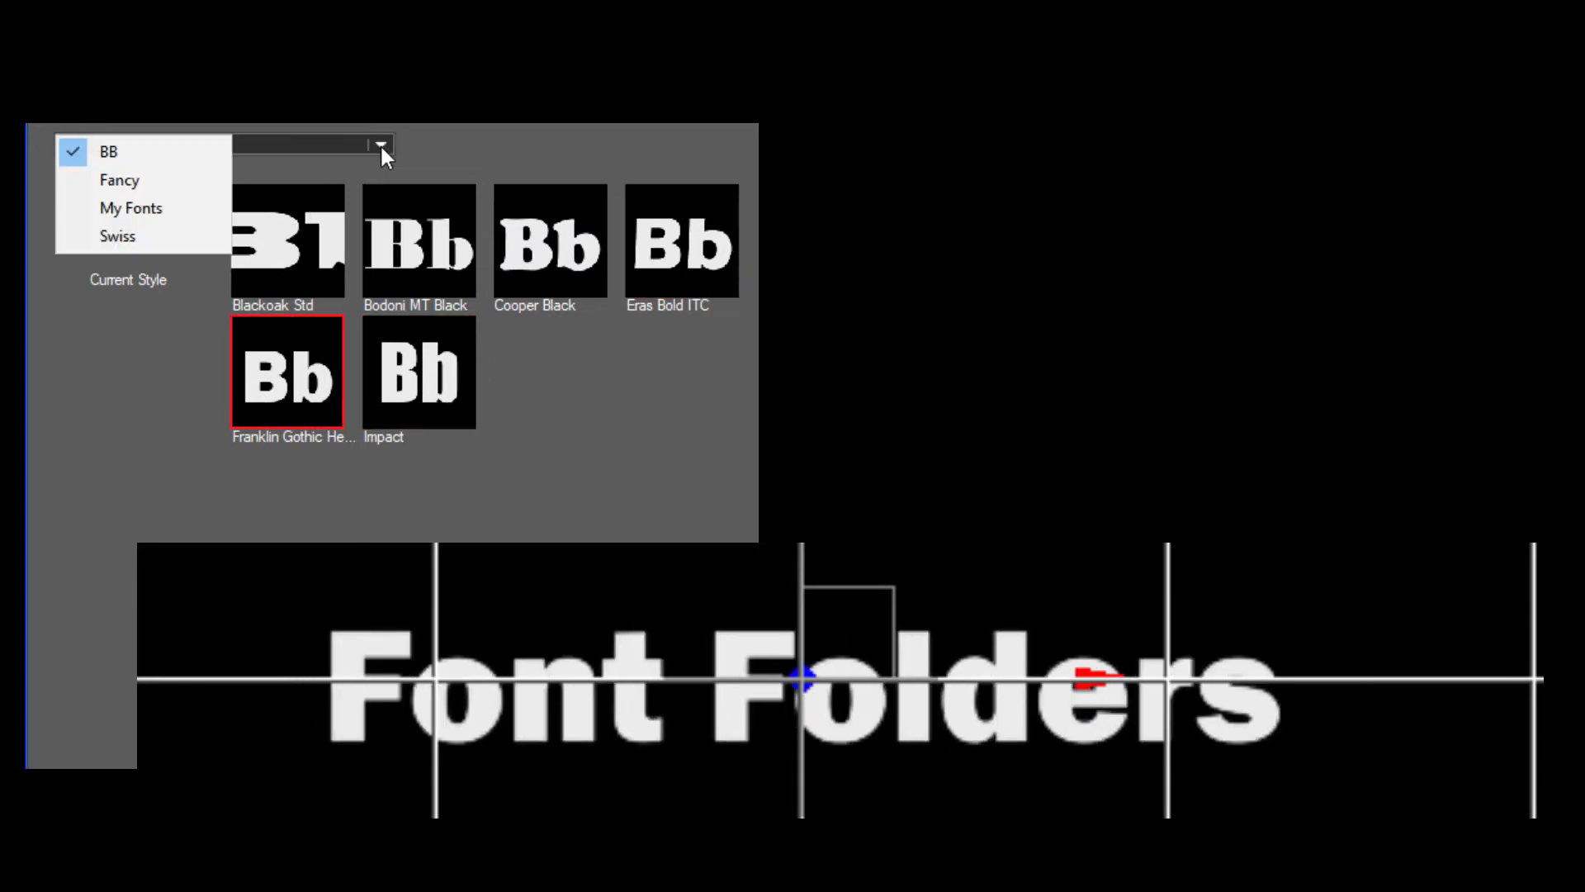
left_click(154, 184)
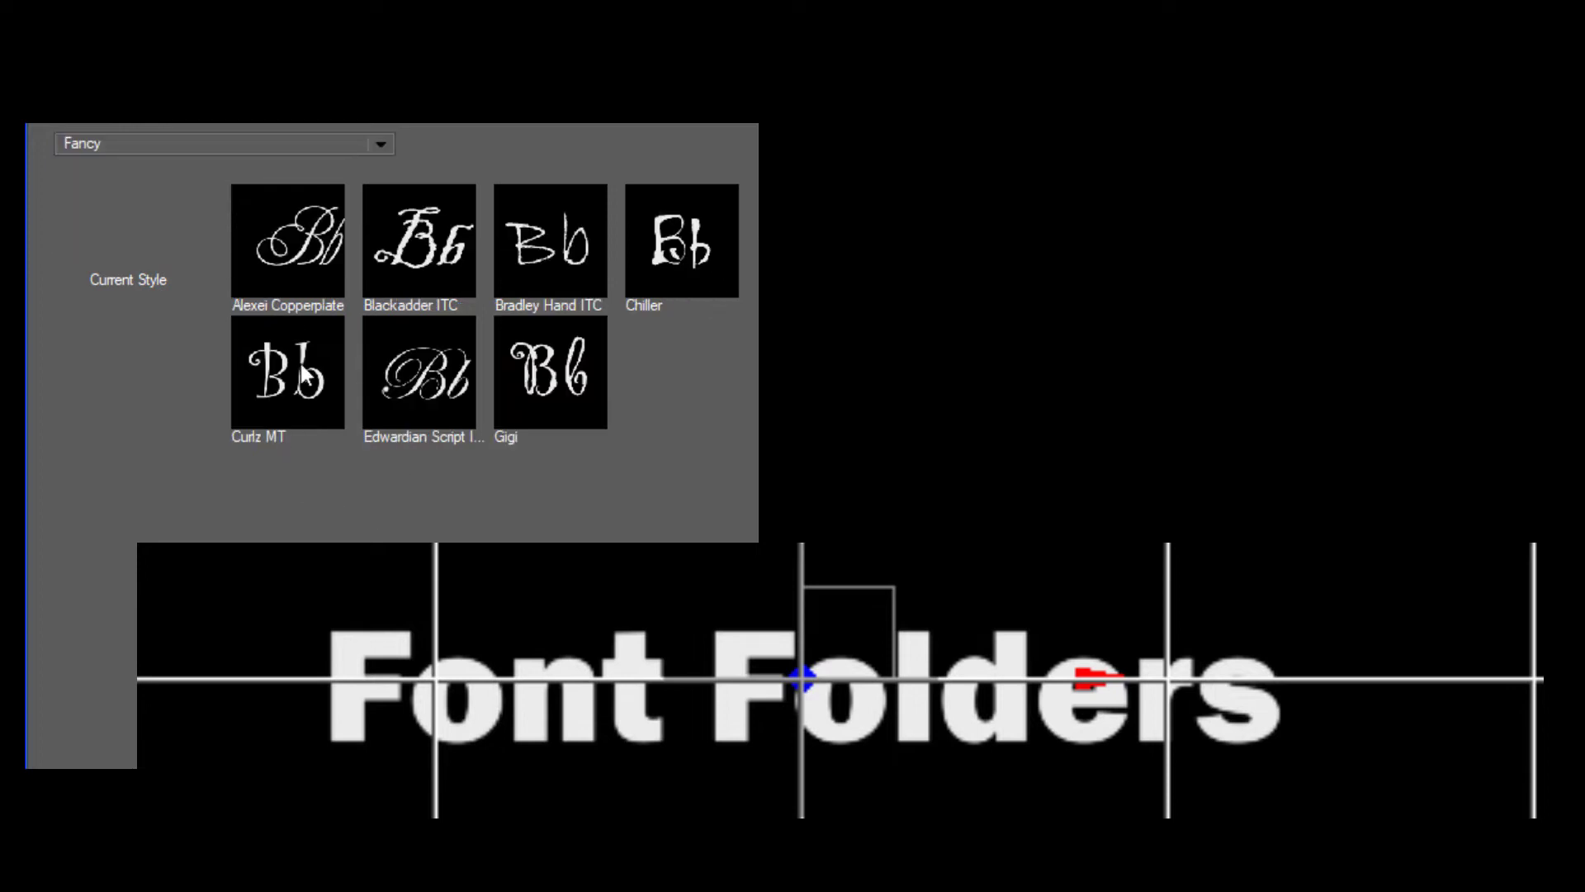
left_click(413, 372)
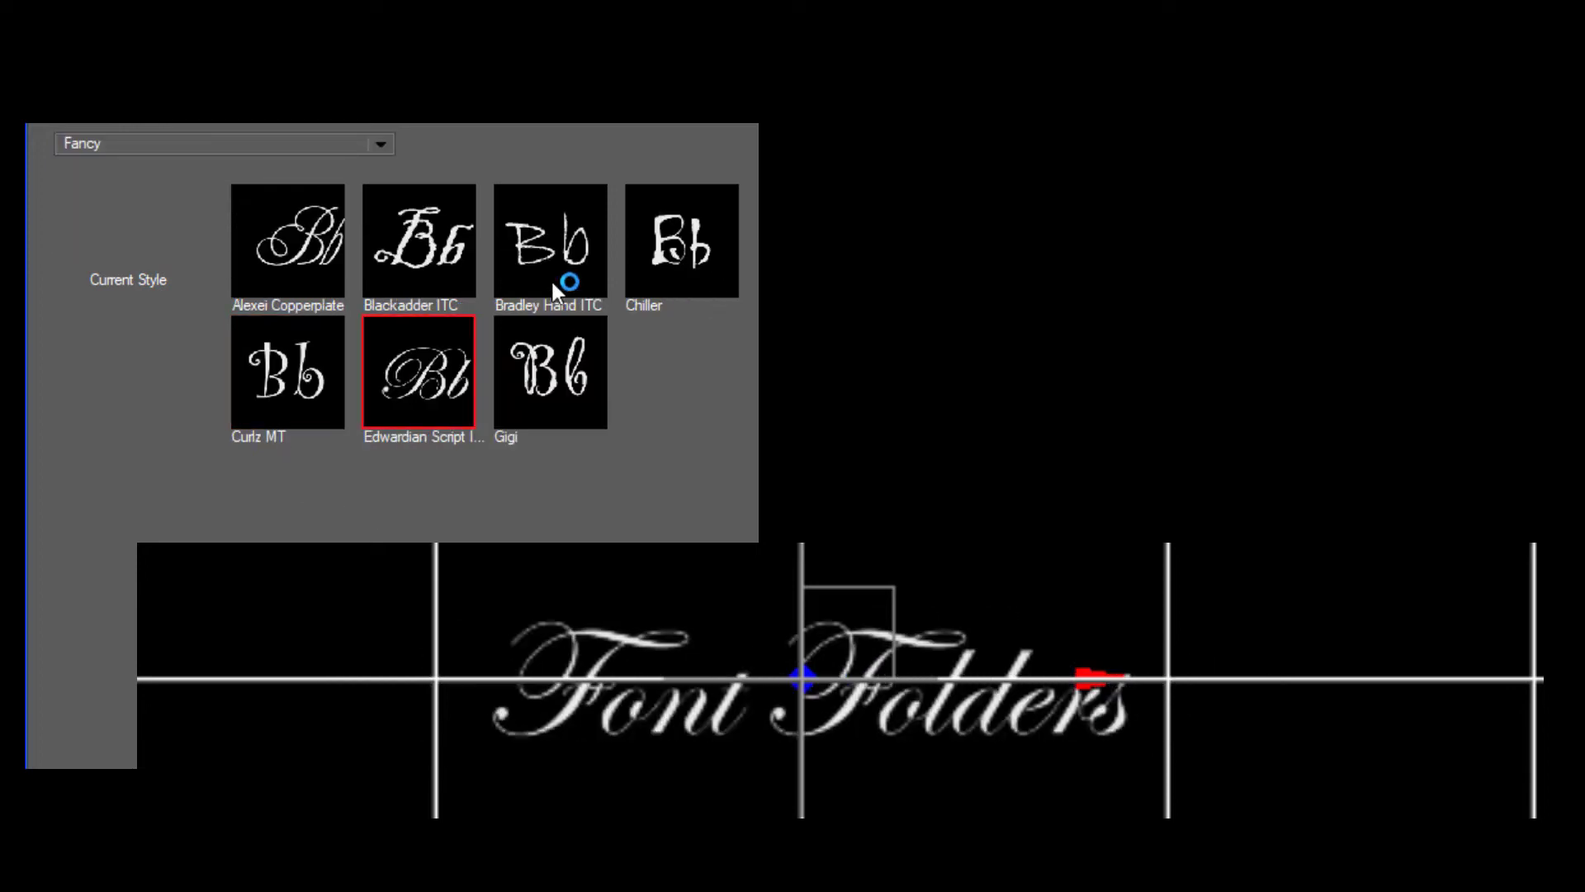
left_click(549, 250)
left_click(636, 231)
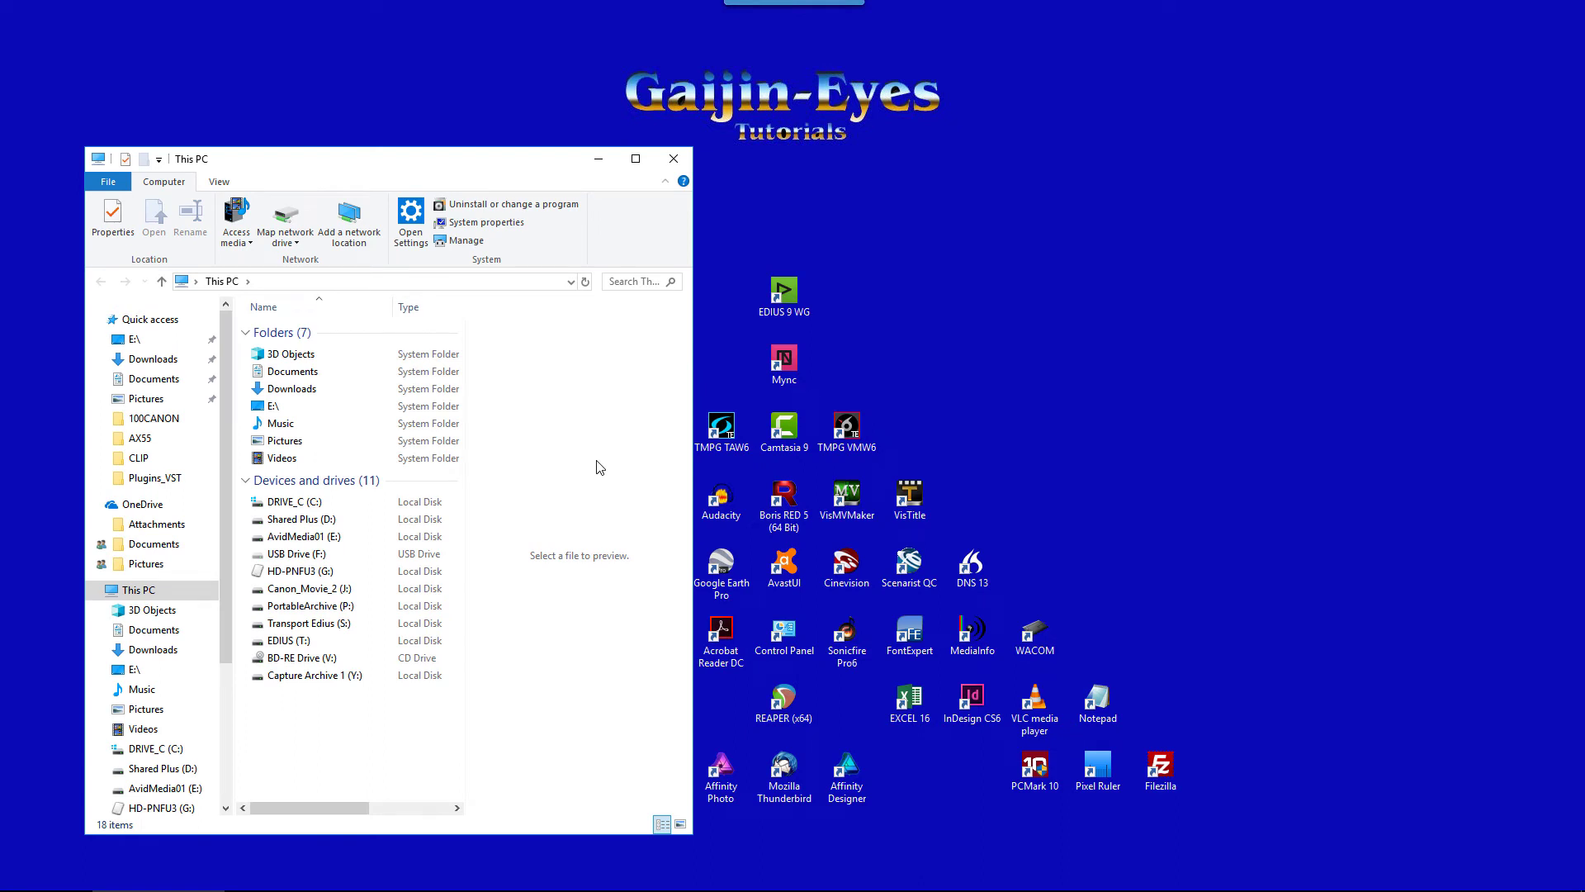
In File Explorer, open the BorisFX folder inside ProgramData on drive C.
left_click(283, 506)
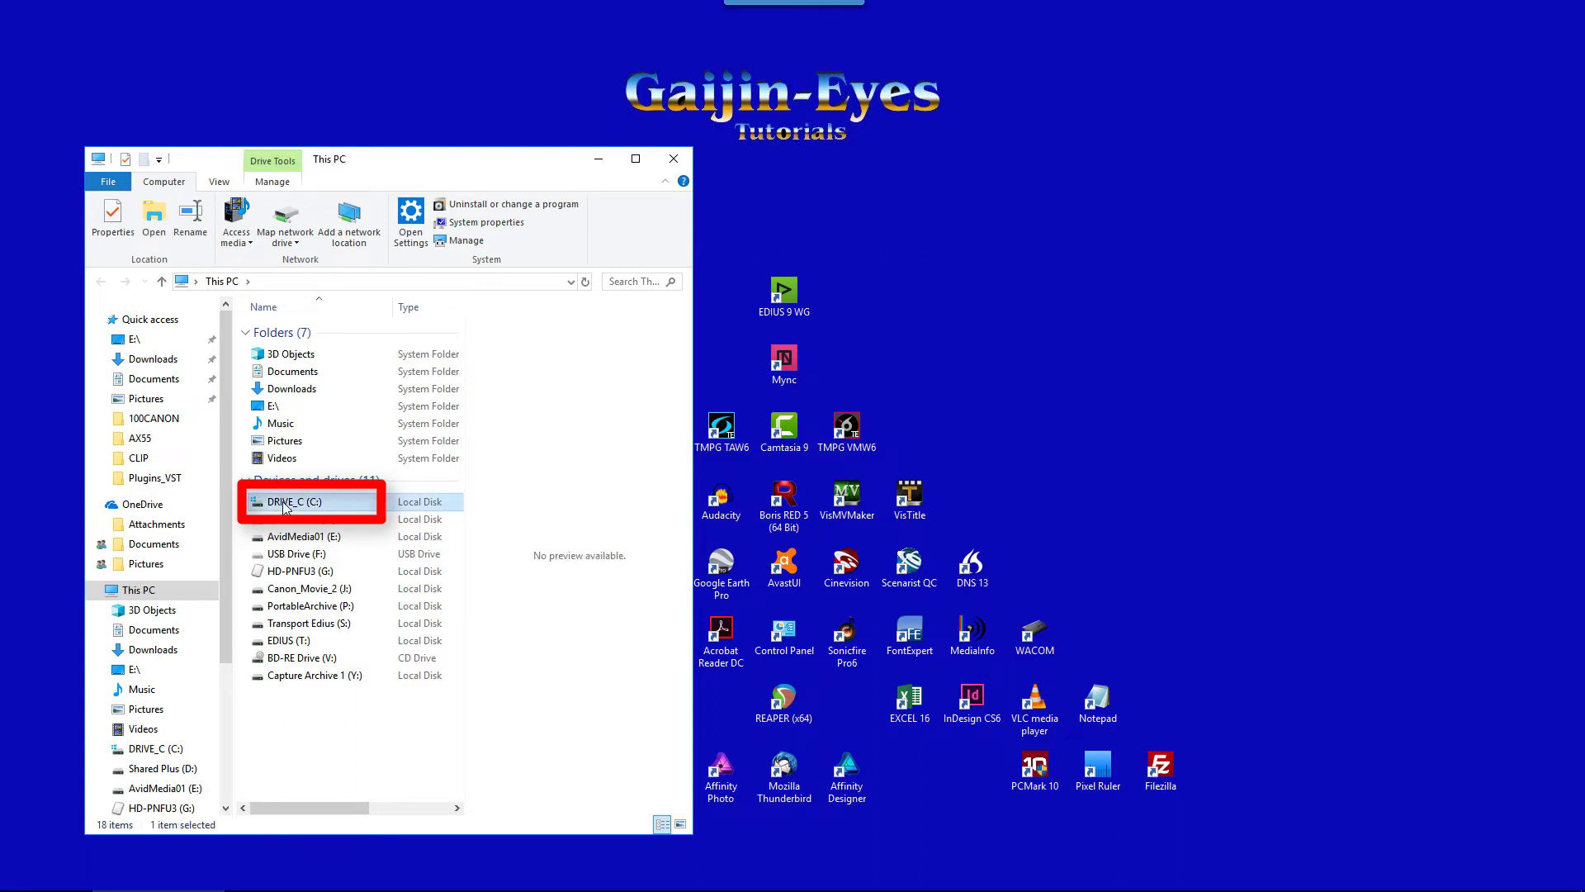
double_click(283, 506)
left_click(303, 419)
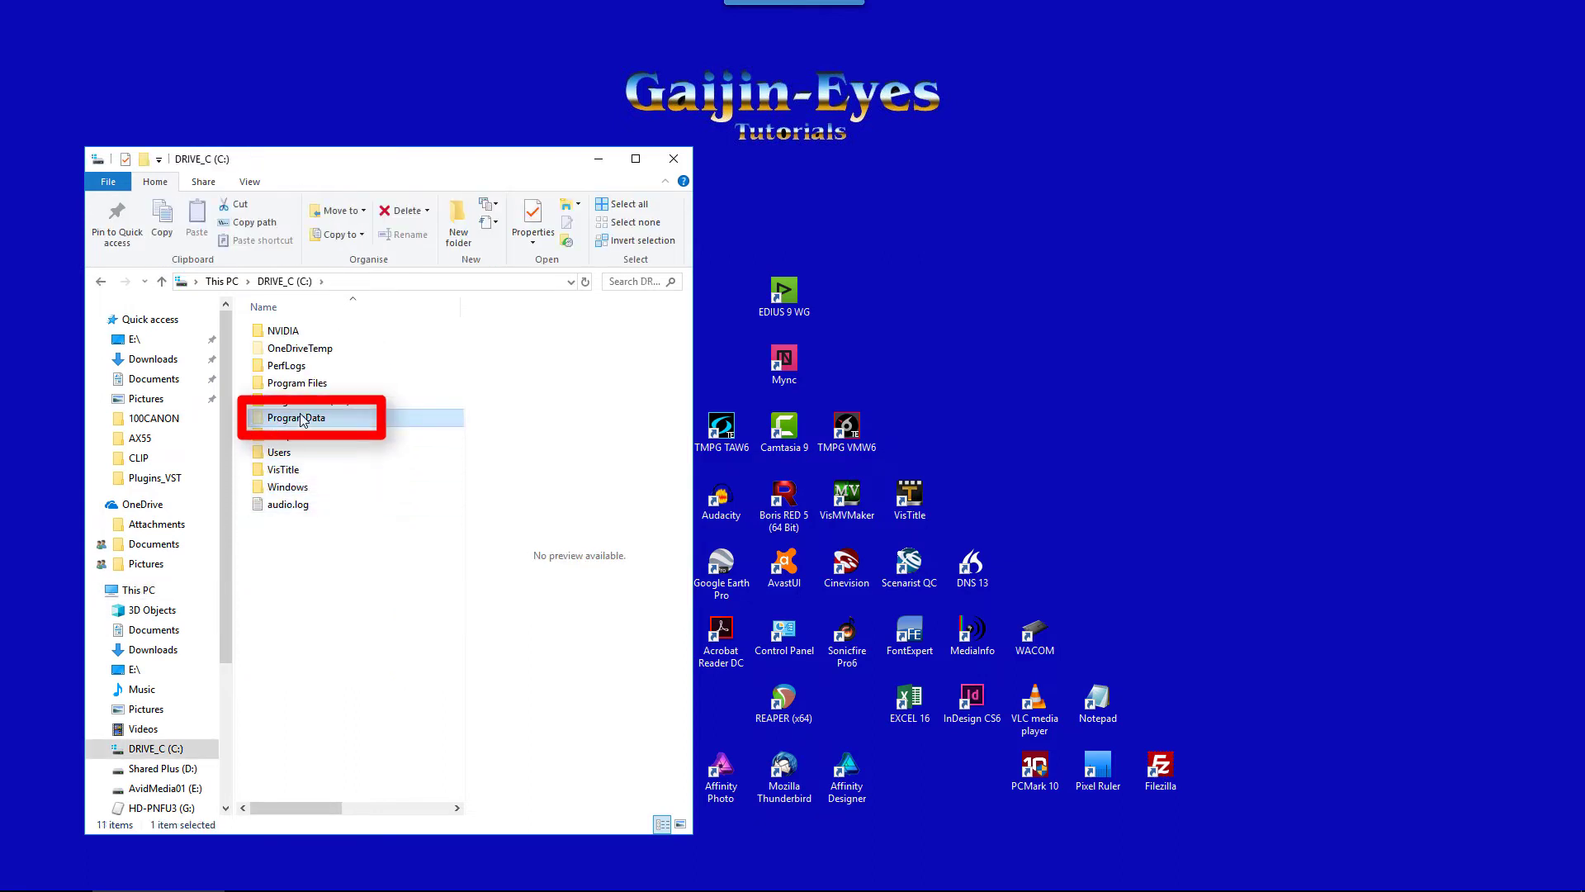
double_click(303, 419)
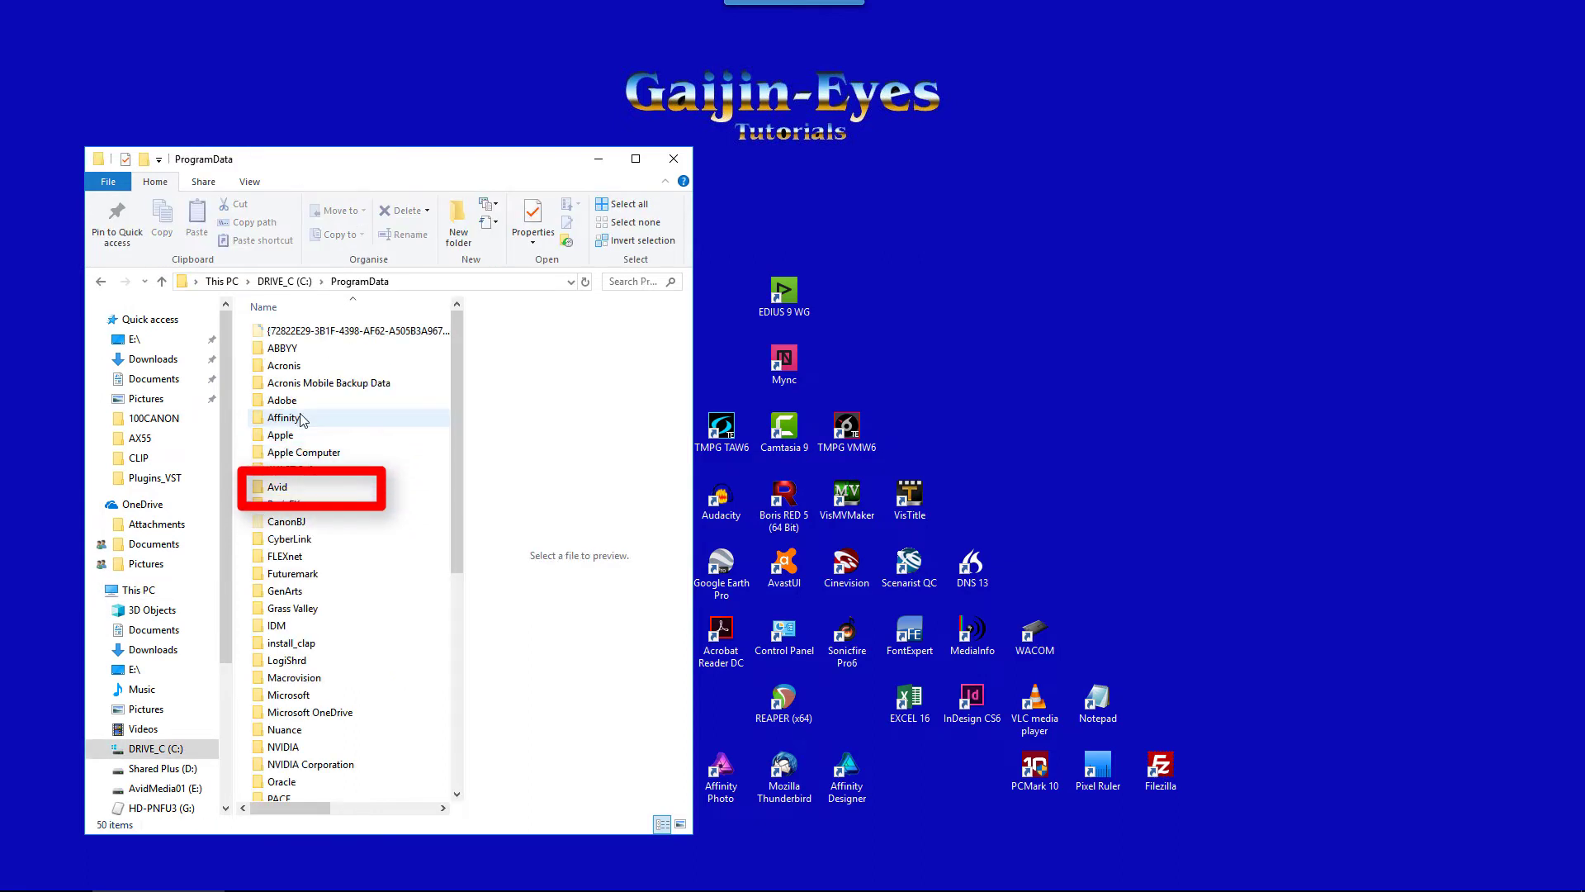
left_click(296, 505)
double_click(296, 505)
Open the Styles folder inside BorisFX at ContinuumAE\11\Presets.
left_click(312, 333)
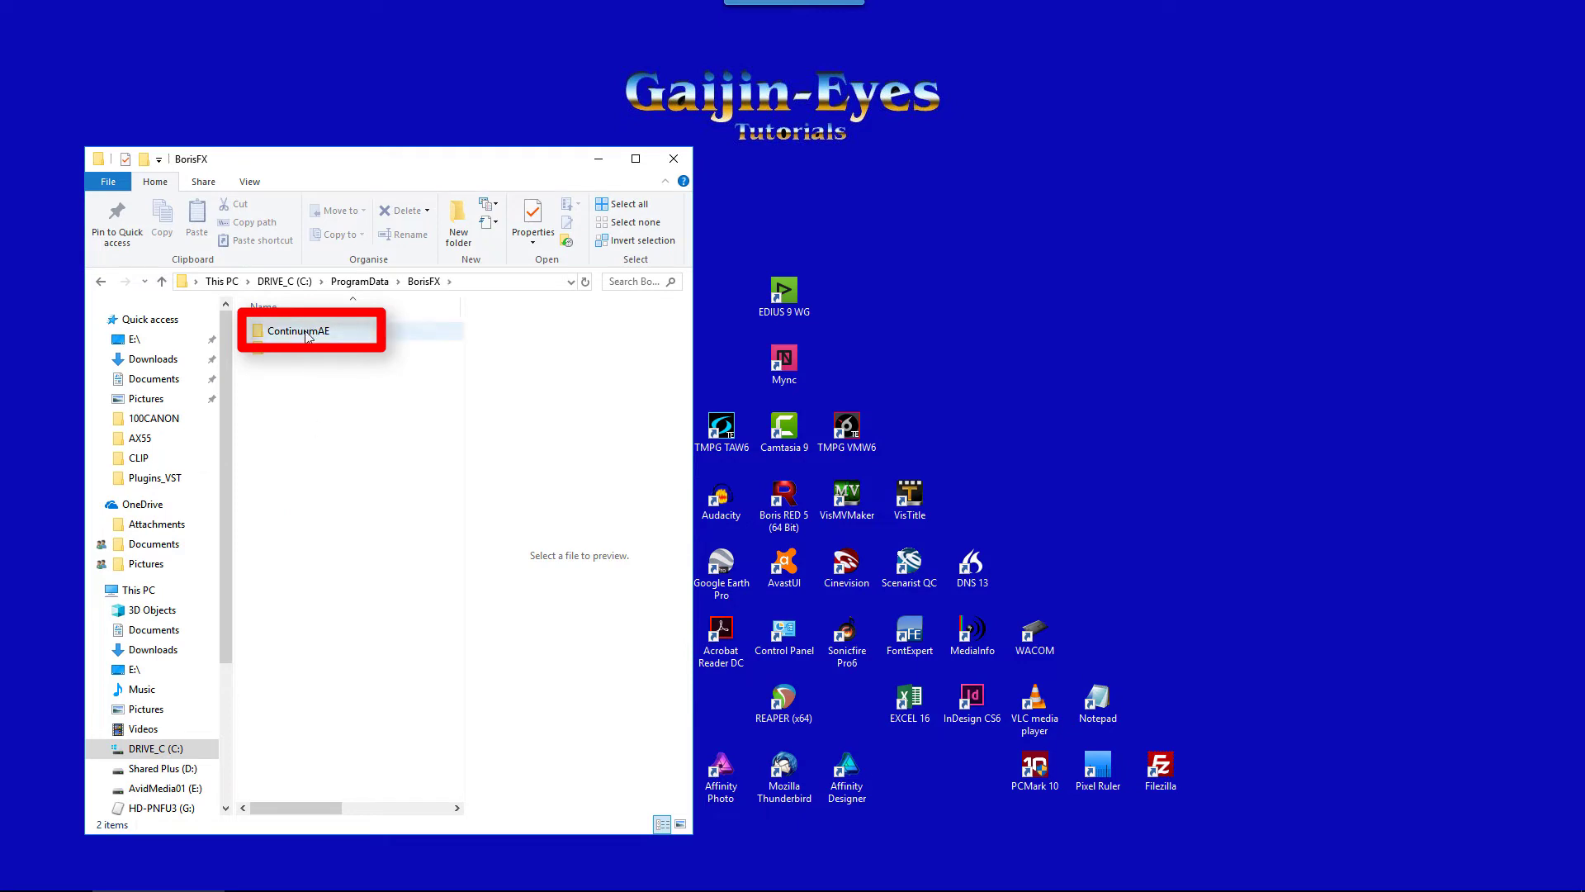
double_click(314, 332)
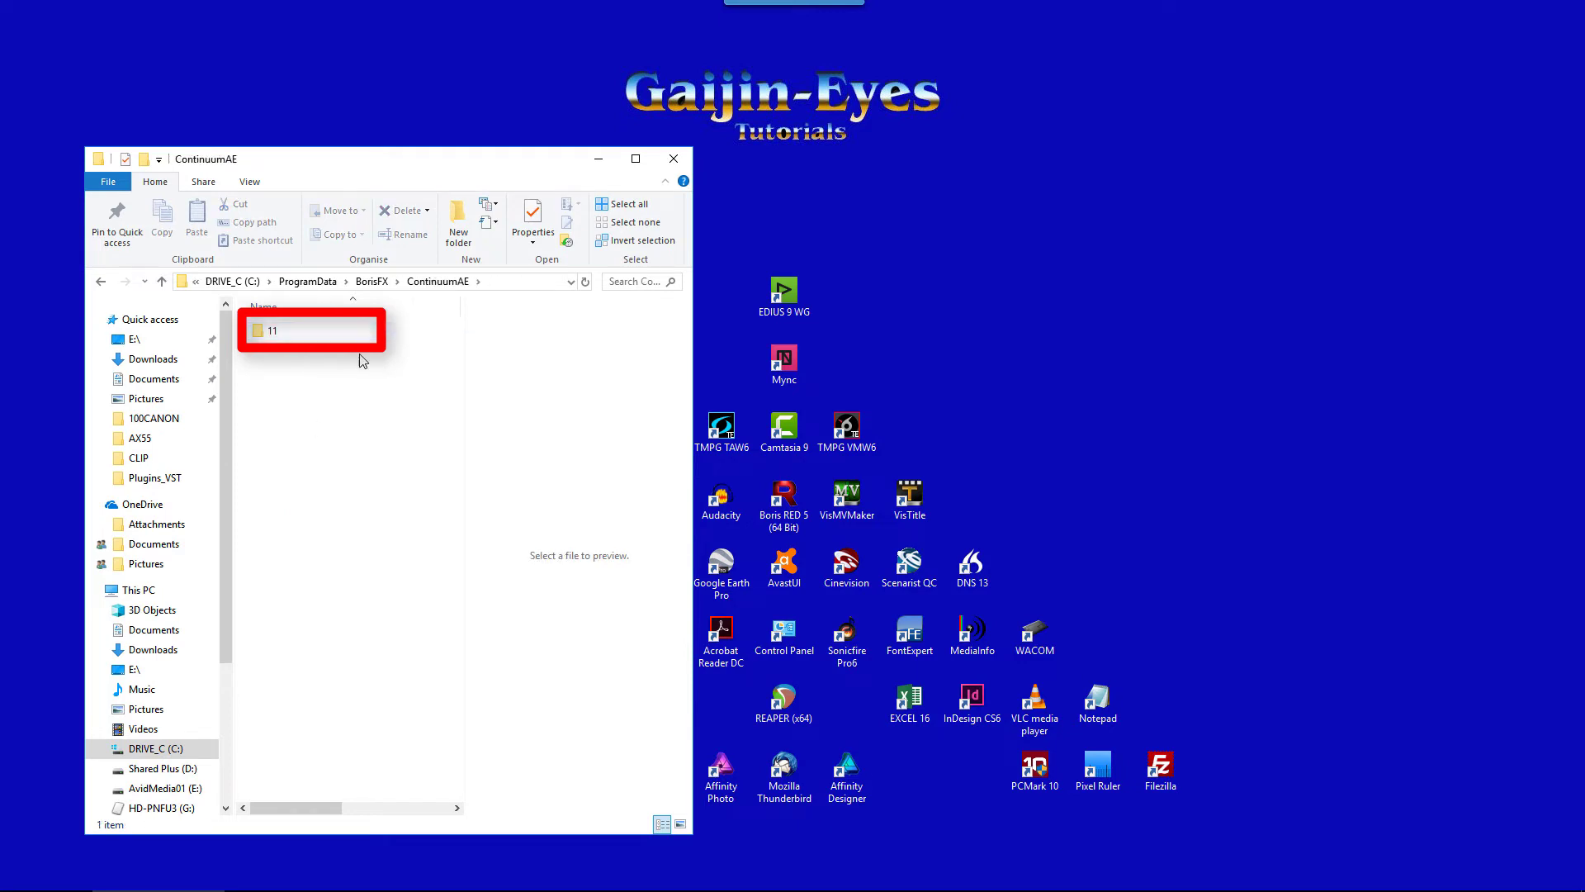
double_click(266, 333)
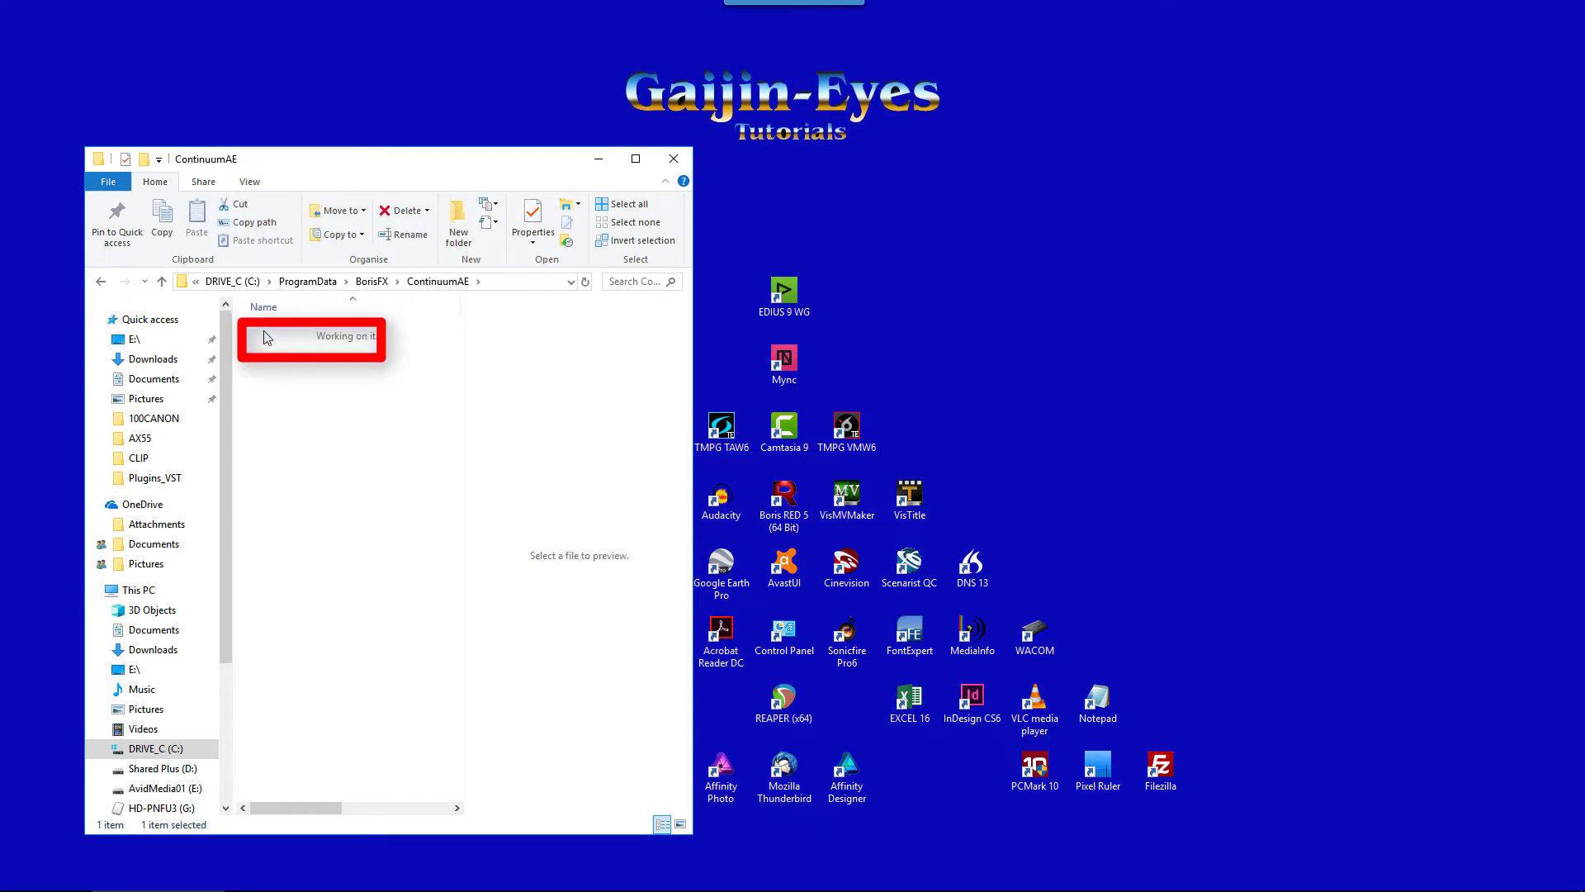
double_click(285, 400)
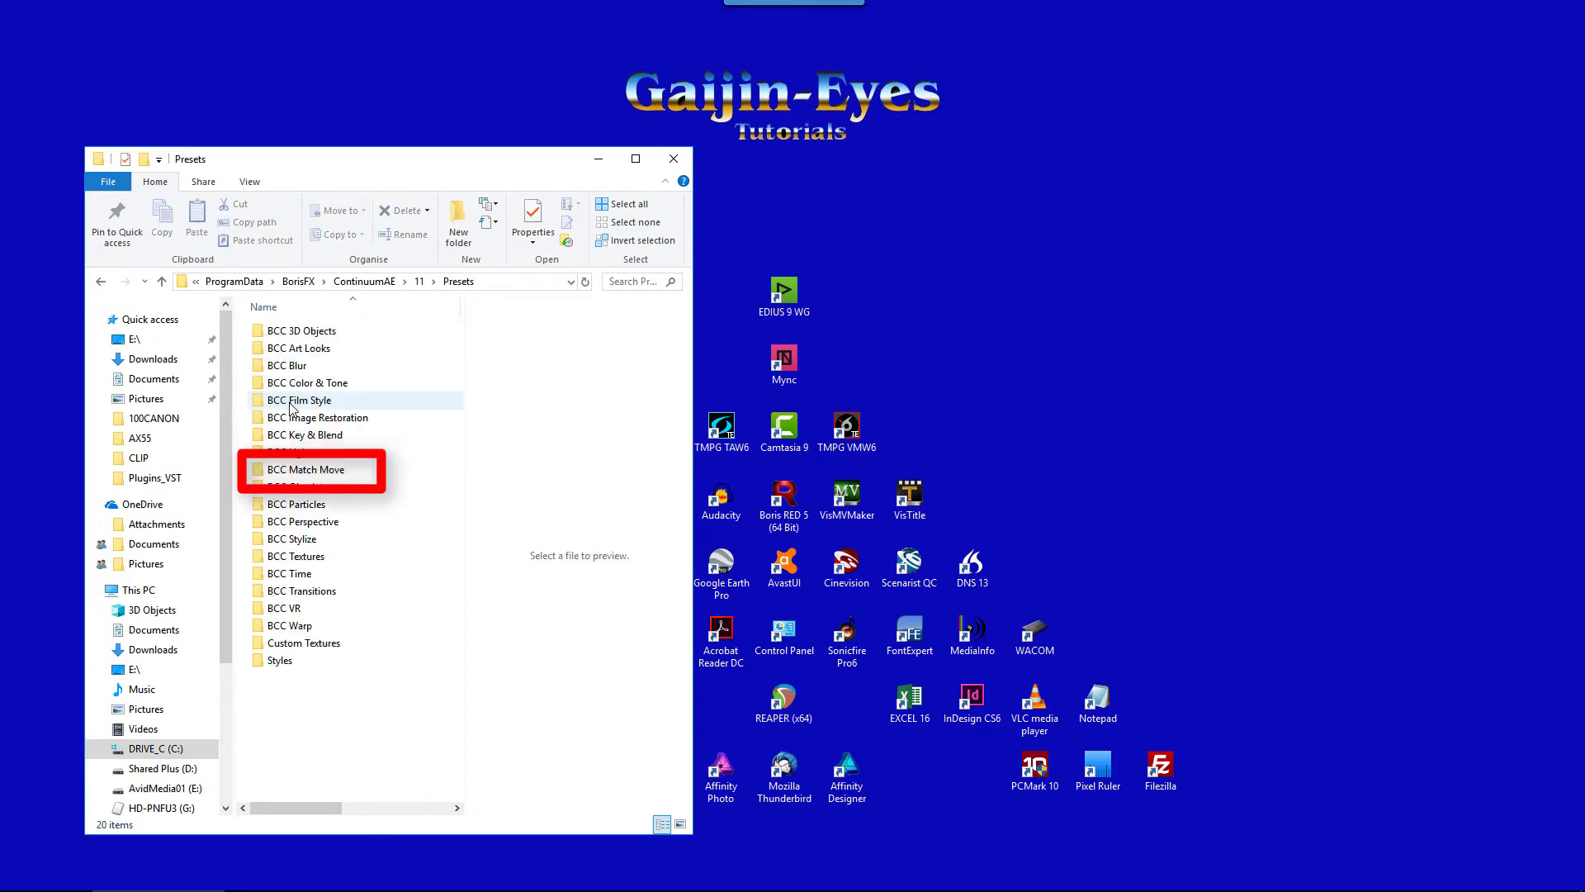
left_click(282, 662)
double_click(282, 663)
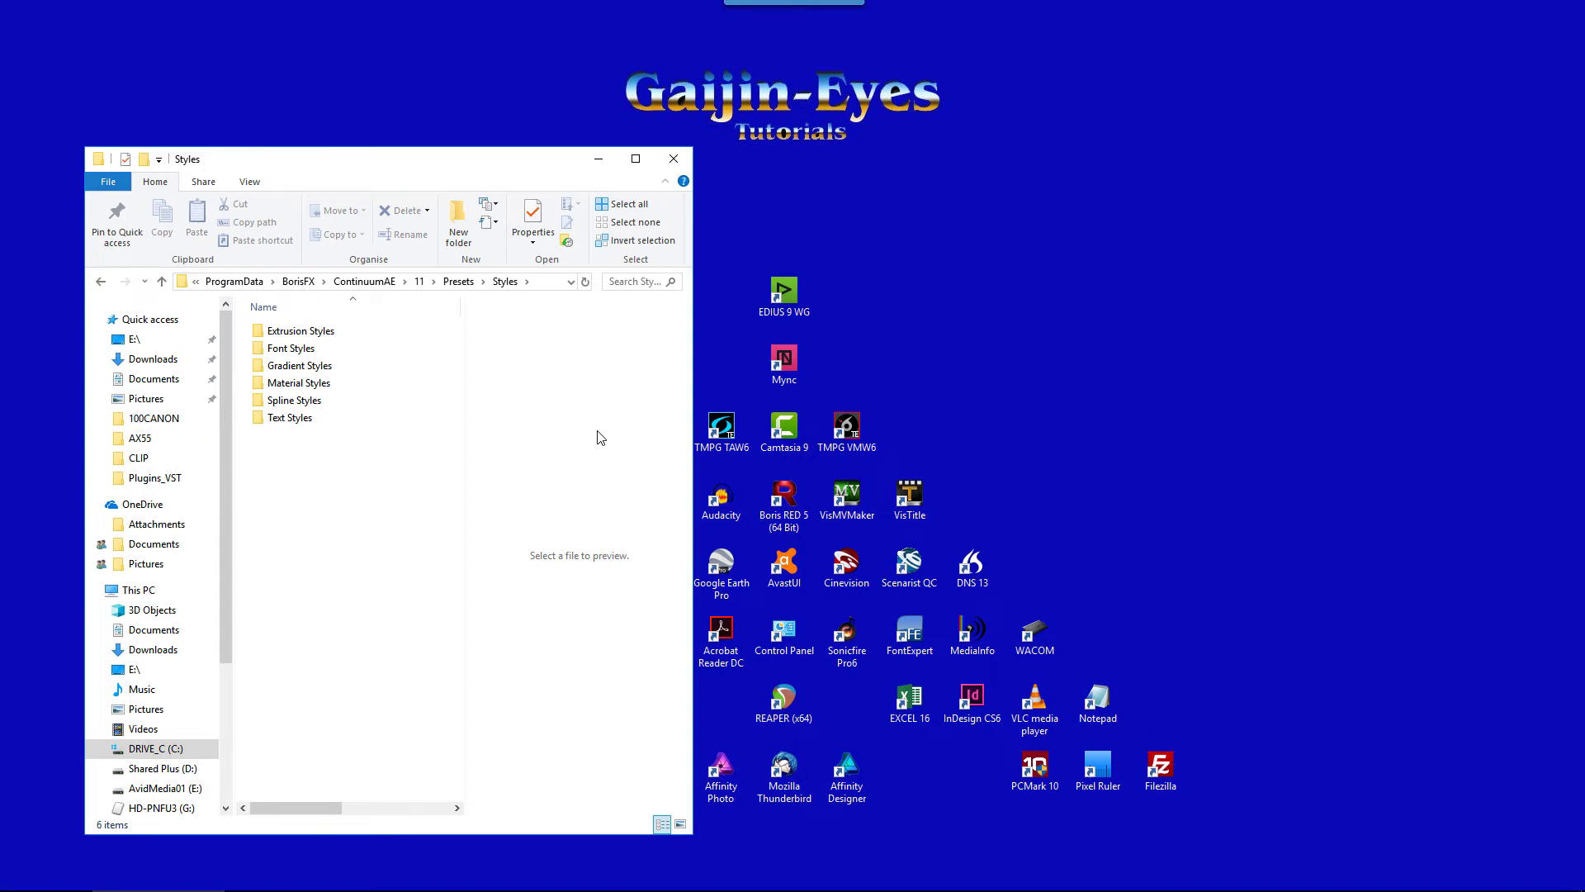
Open a second File Explorer window and go to the BorisFX folder inside ProgramData on drive C.
key("super+e")
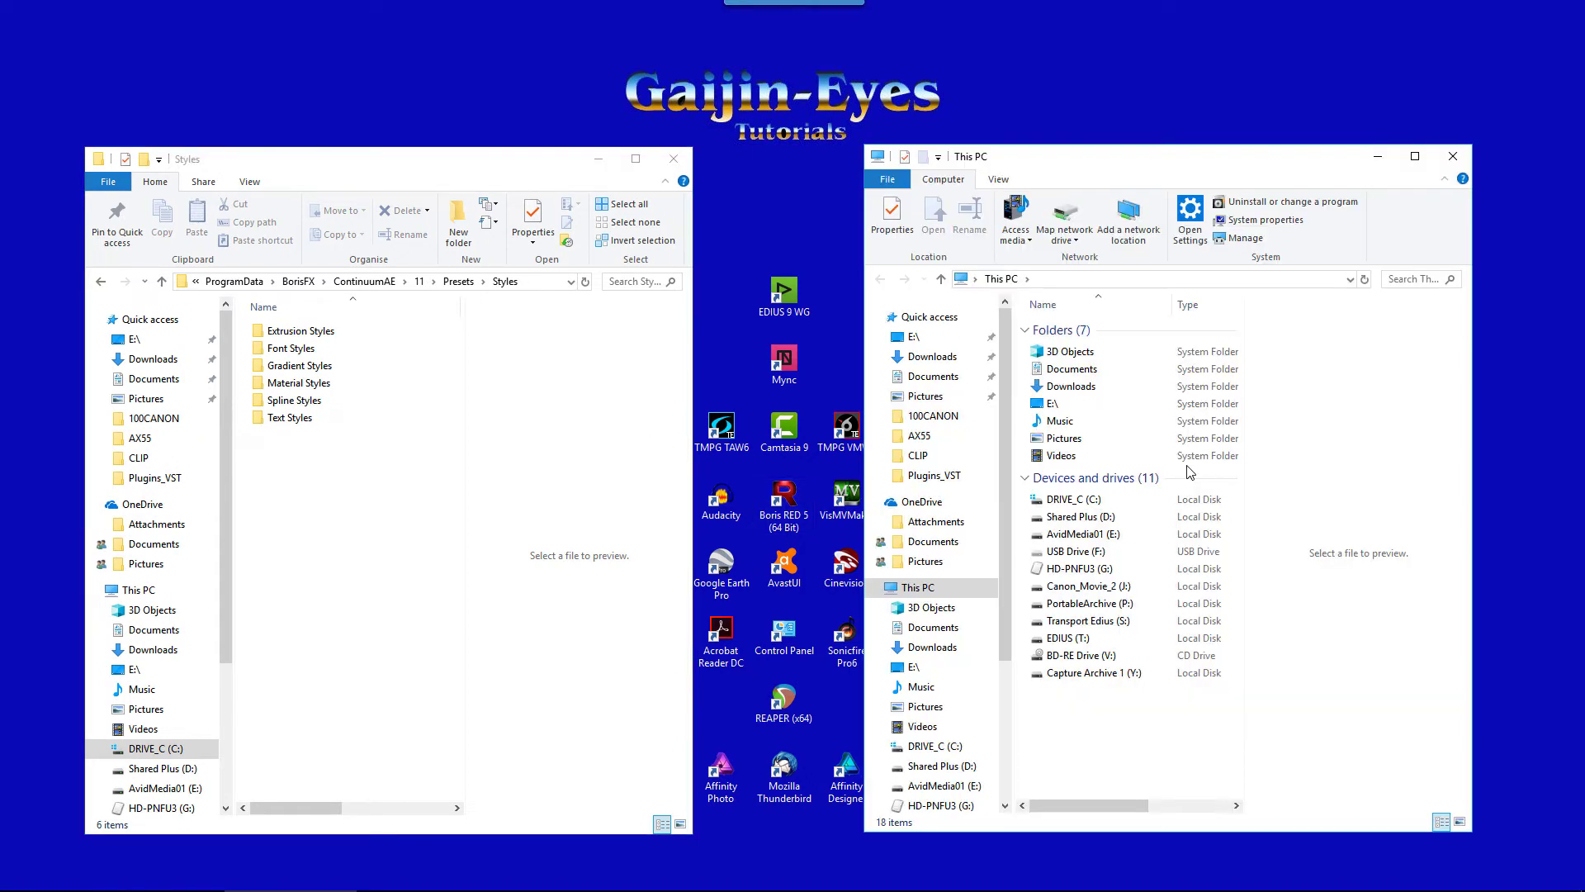
double_click(1059, 500)
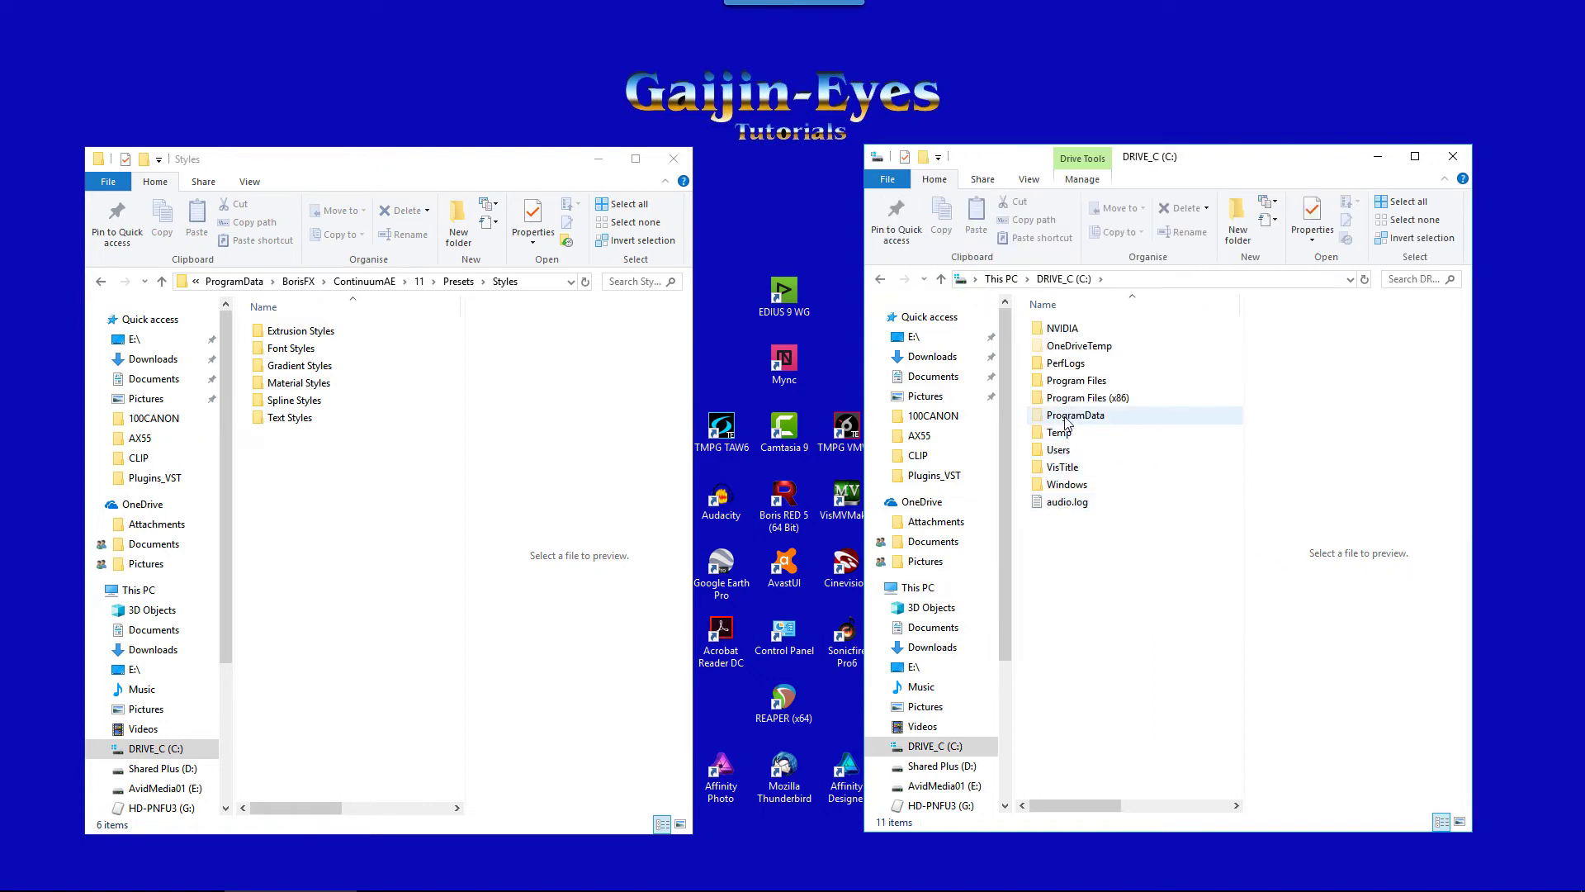
double_click(1067, 423)
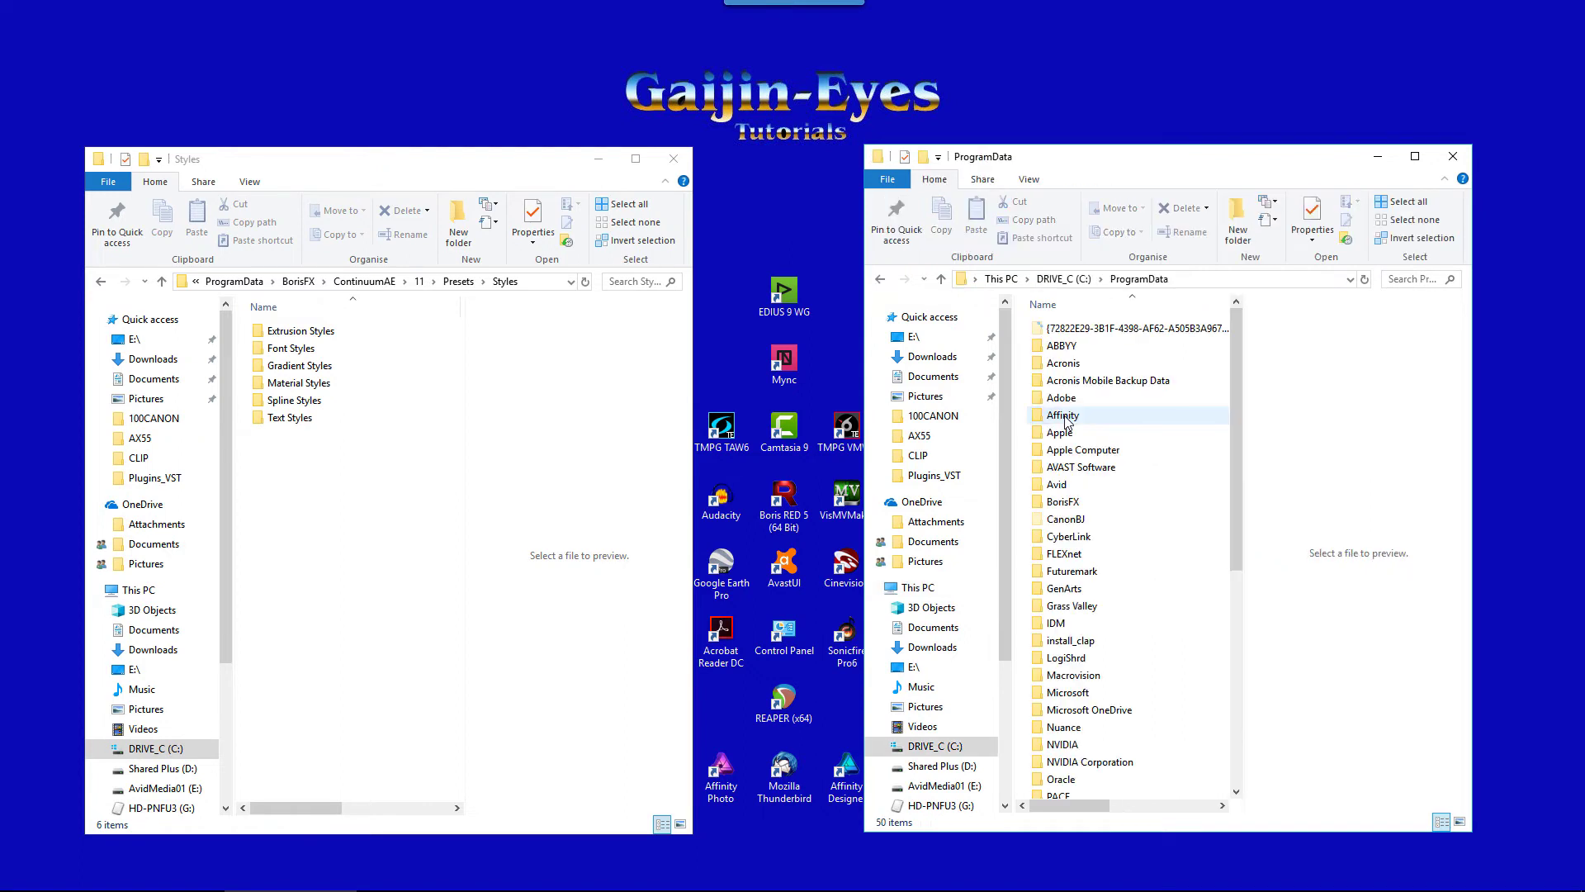
double_click(1074, 502)
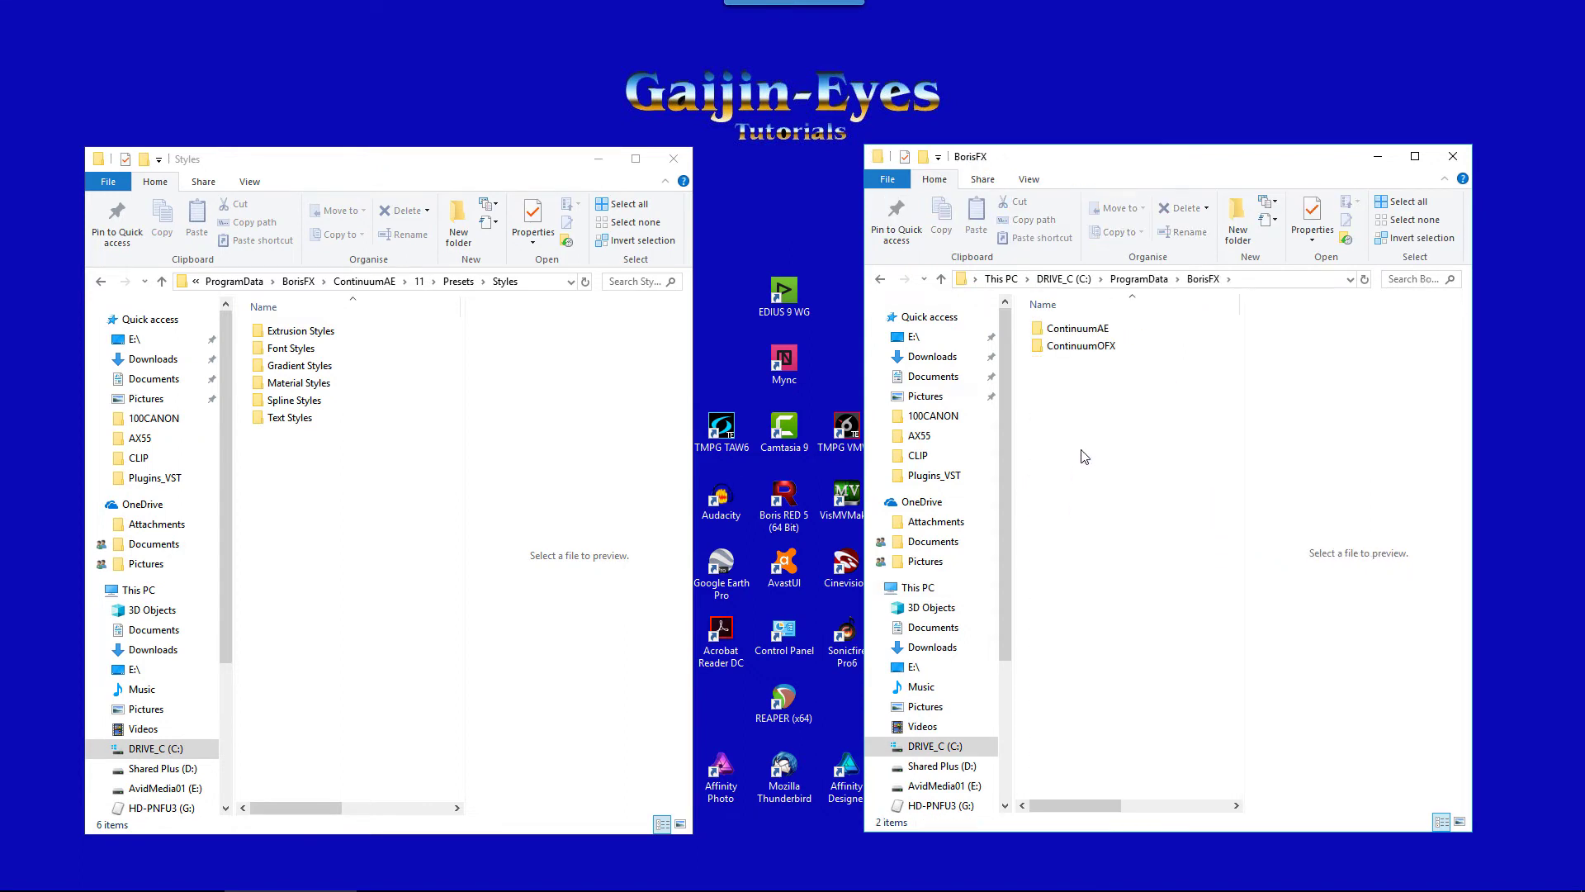
In the second window, open the Font Styles folder inside ContinuumAE\11\Presets\Styles.
double_click(1087, 331)
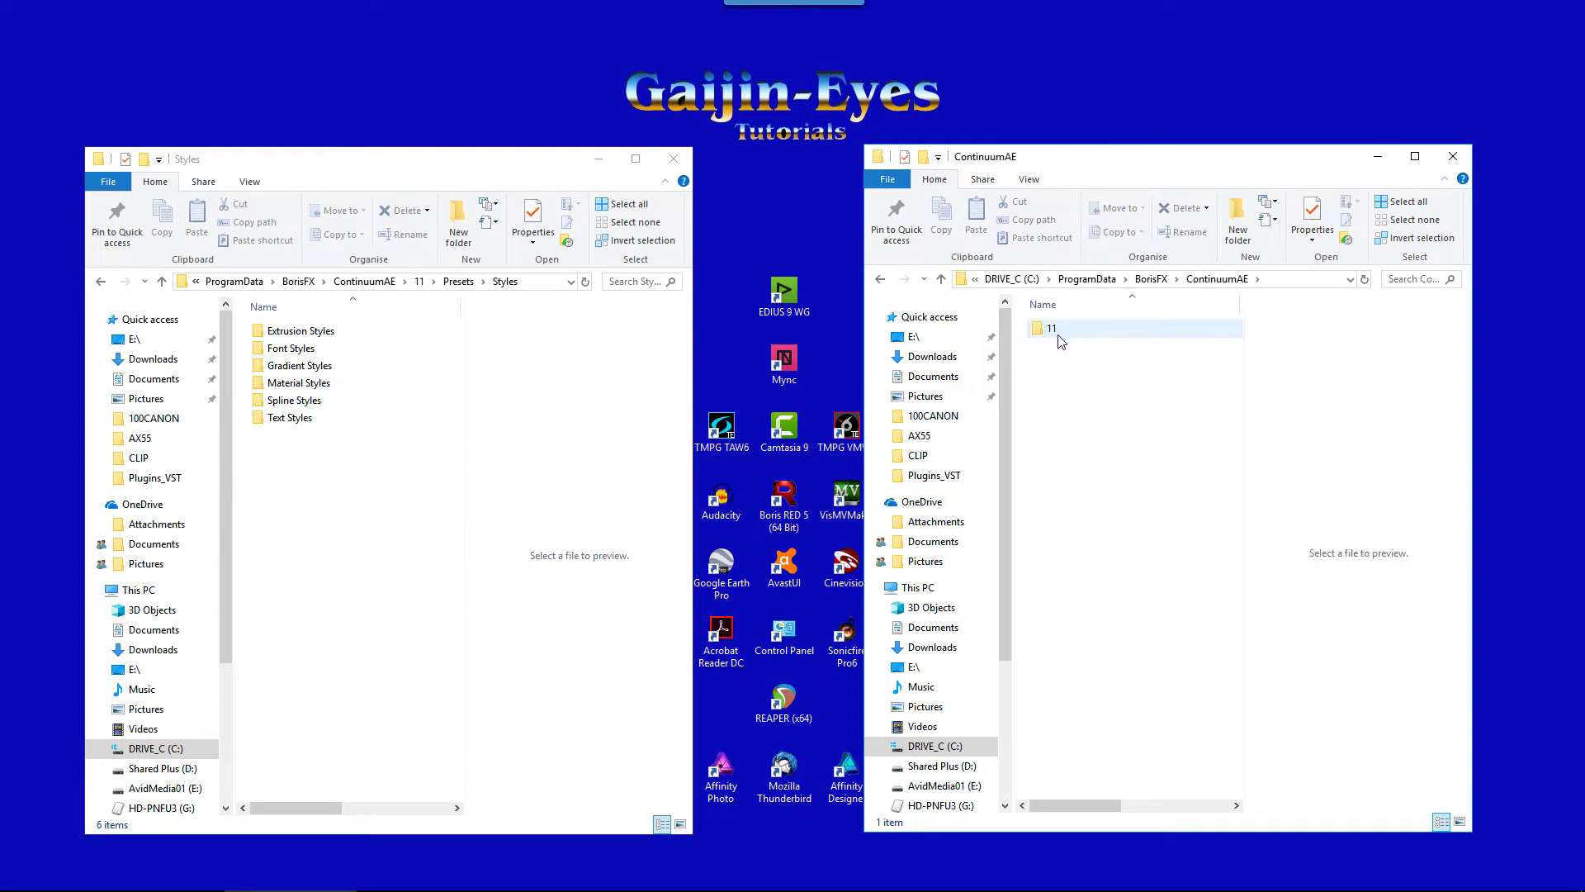
double_click(1048, 330)
left_click(1069, 399)
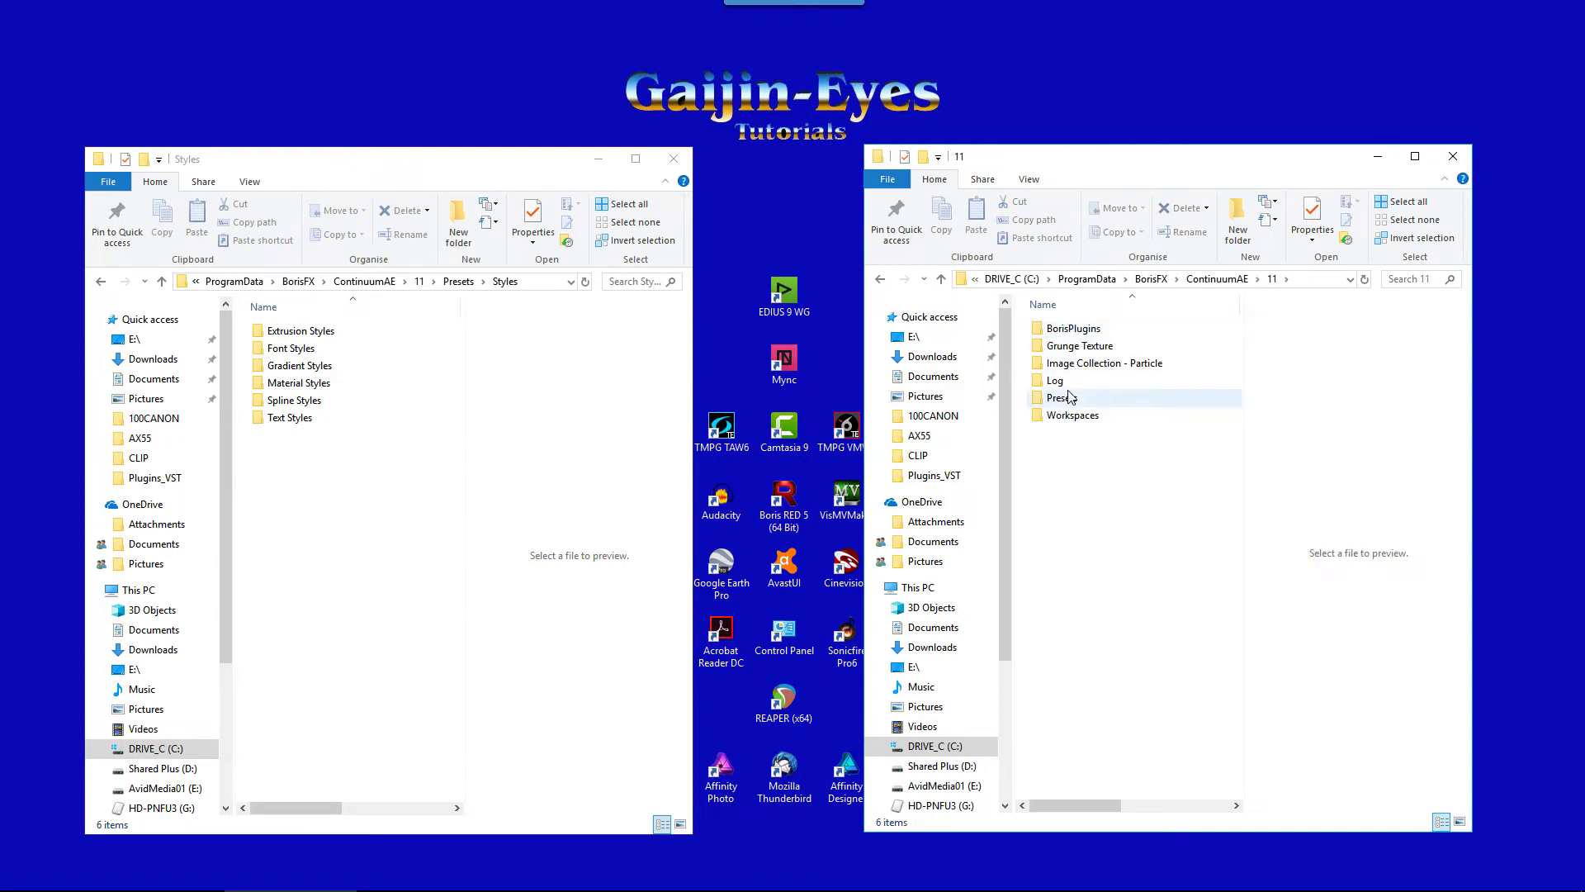
double_click(1071, 399)
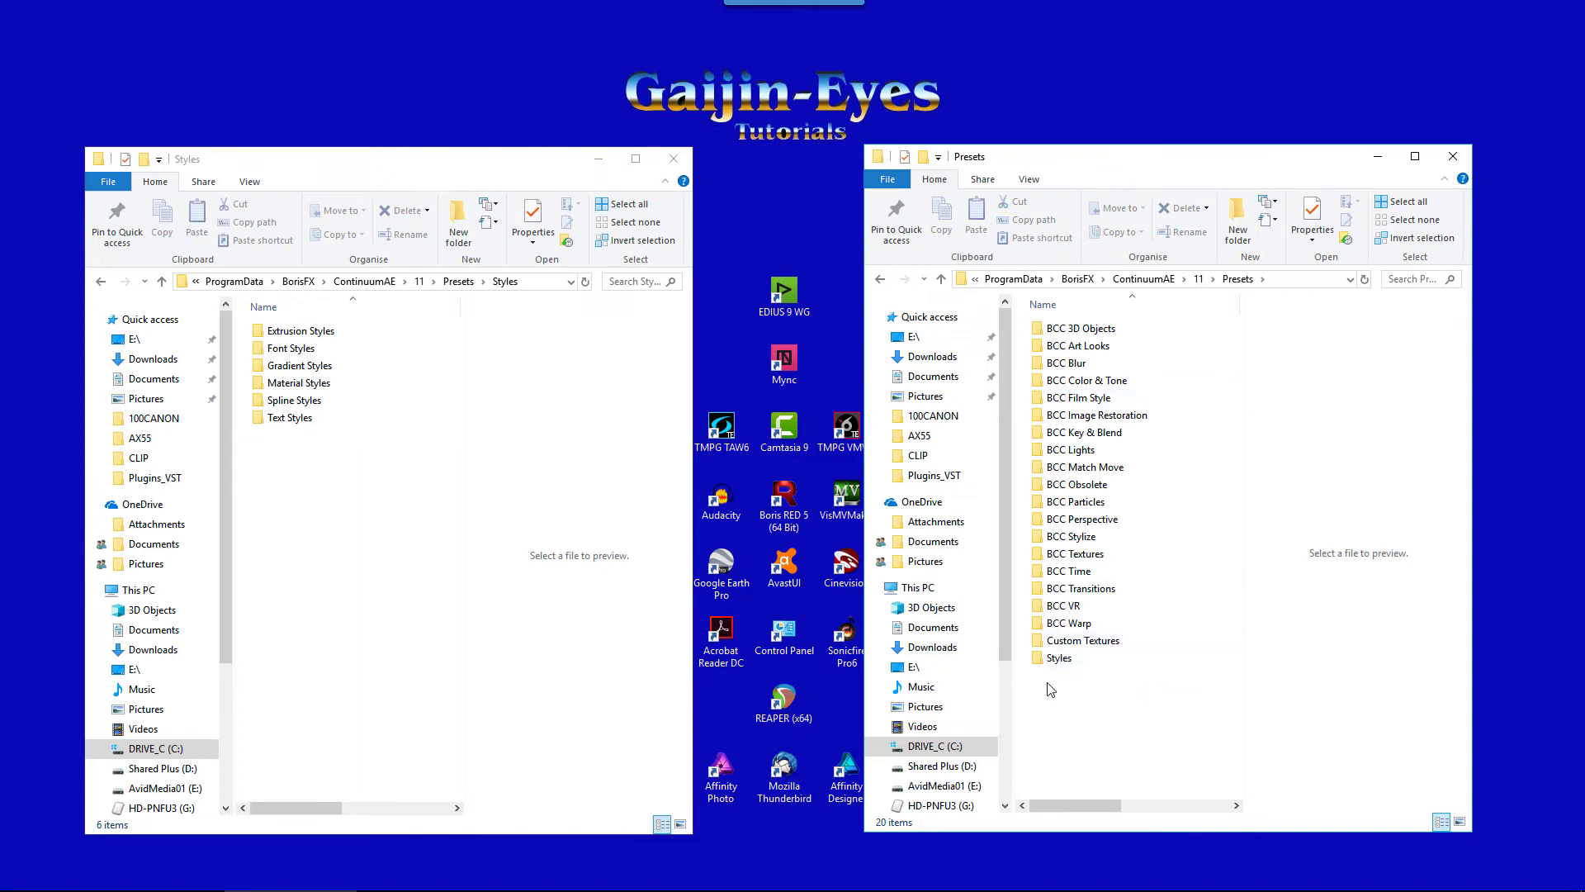
left_click(1055, 659)
double_click(1055, 659)
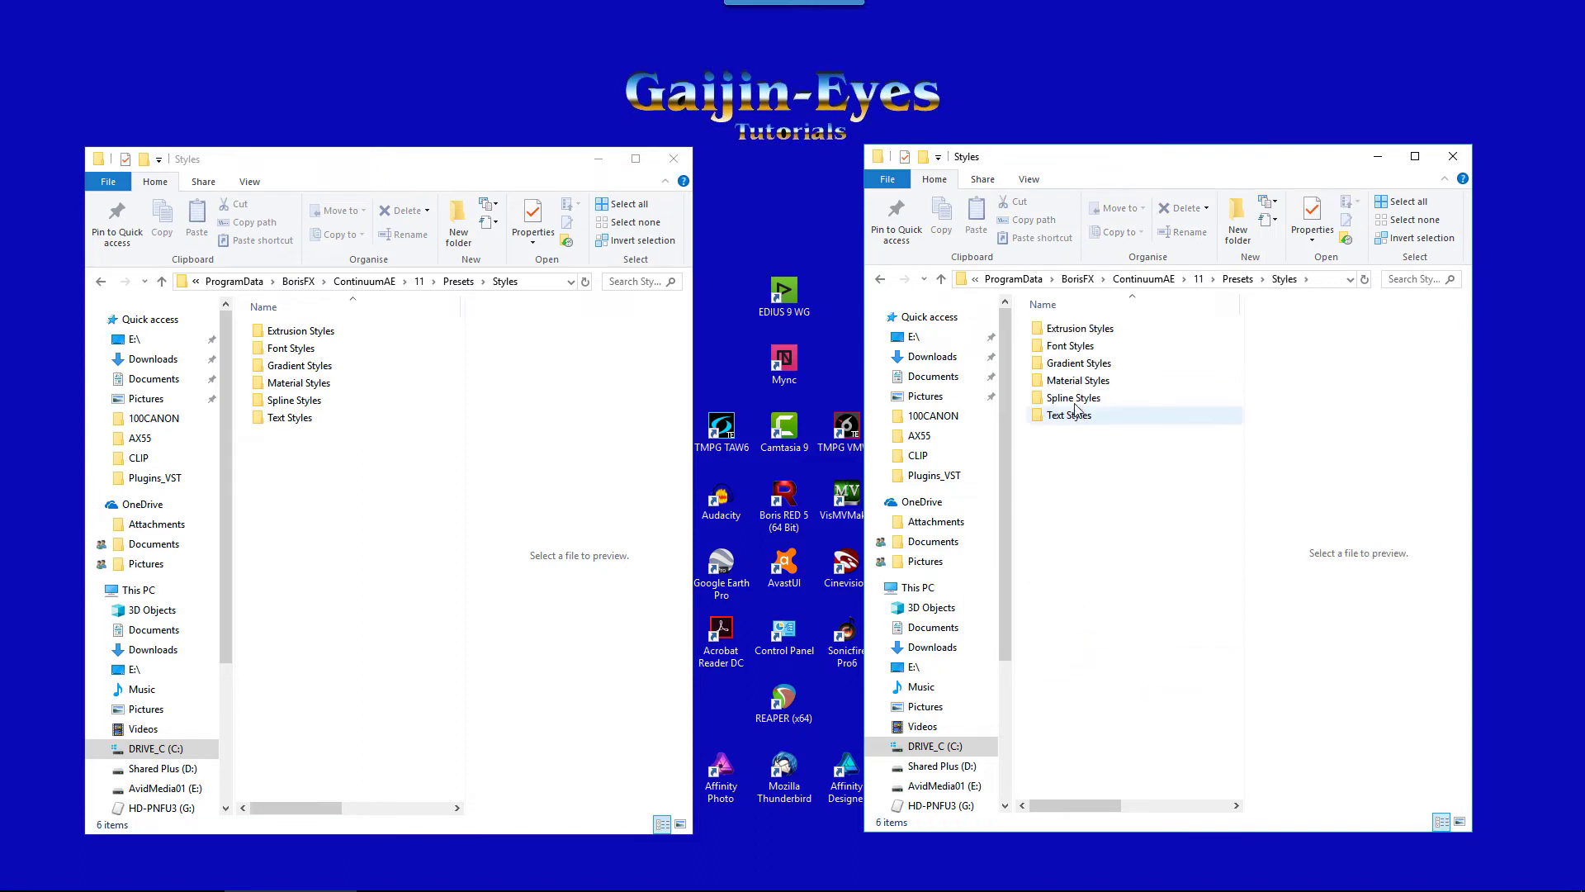
double_click(1040, 348)
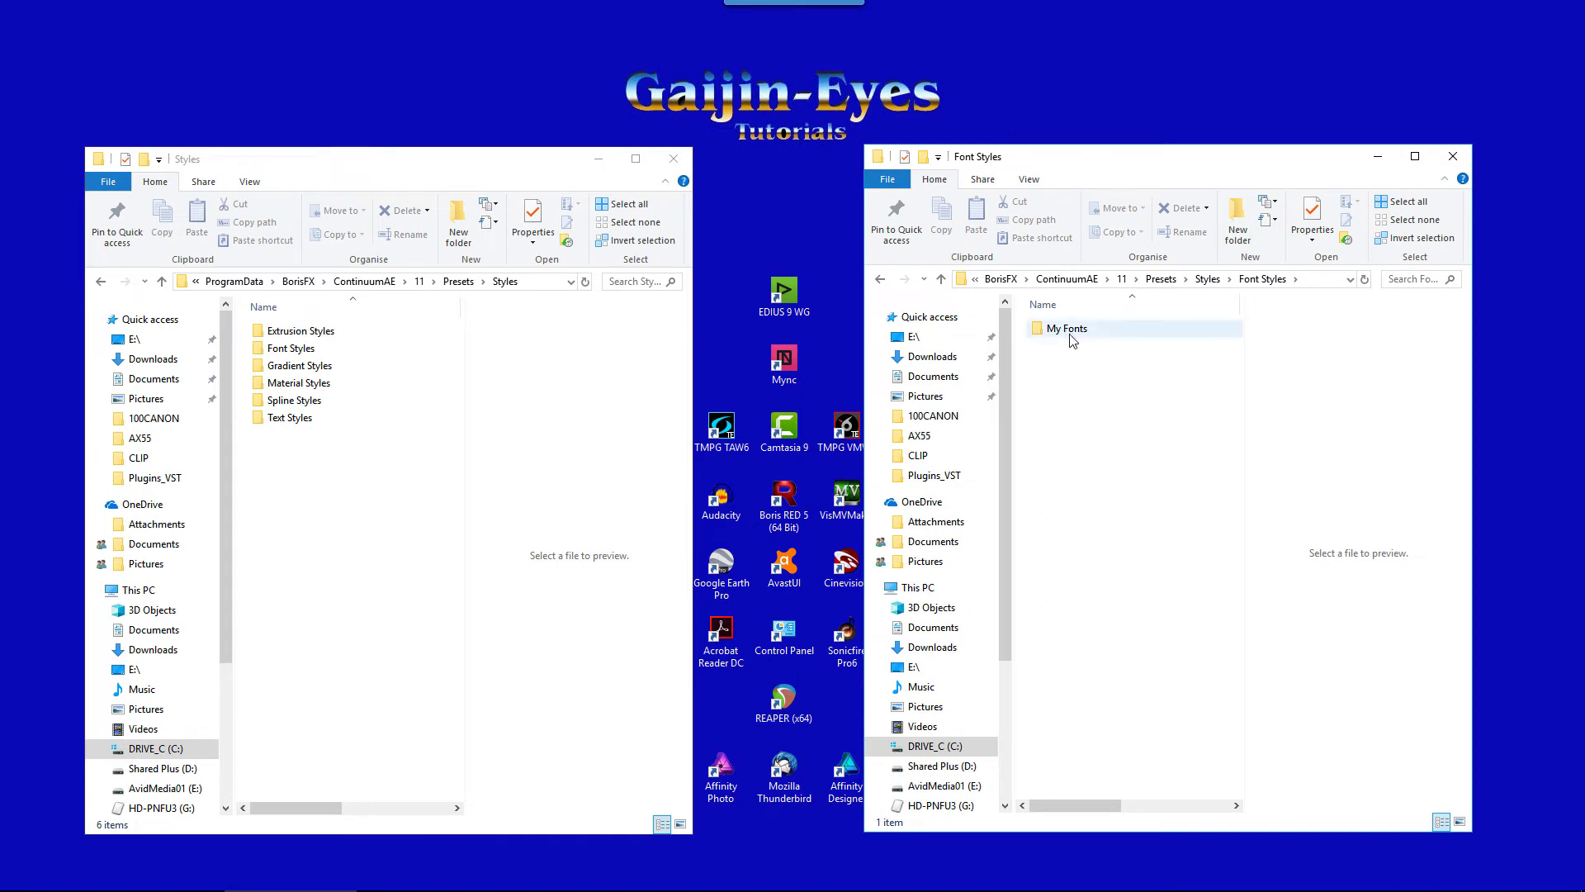
Create a new folder named BB inside Font Styles.
right_click(1115, 383)
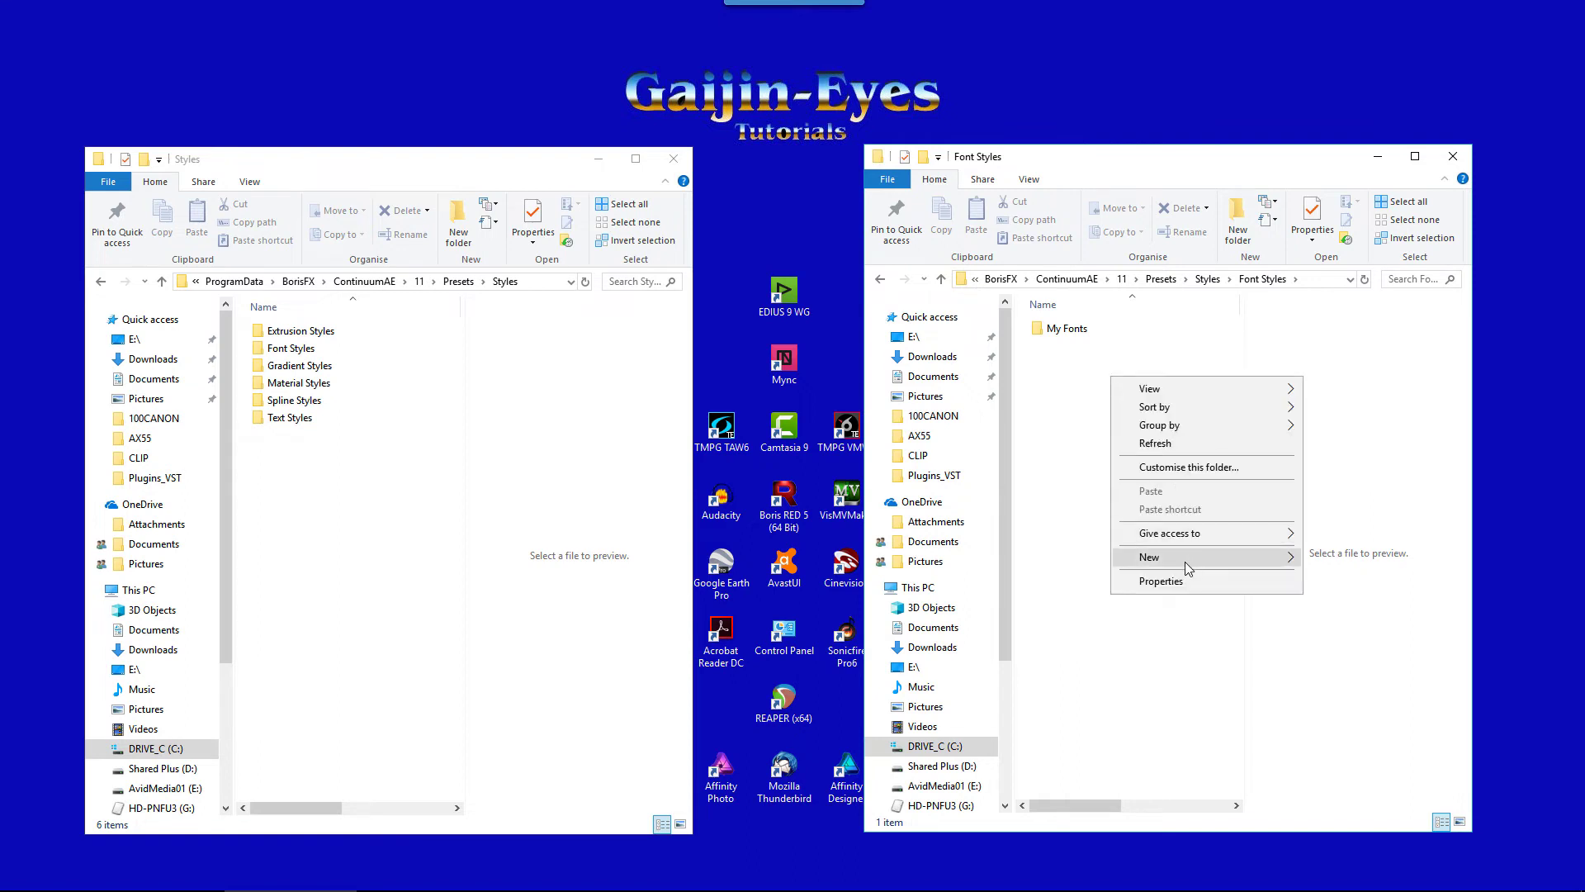
mouse_move(1187, 561)
left_click(1340, 559)
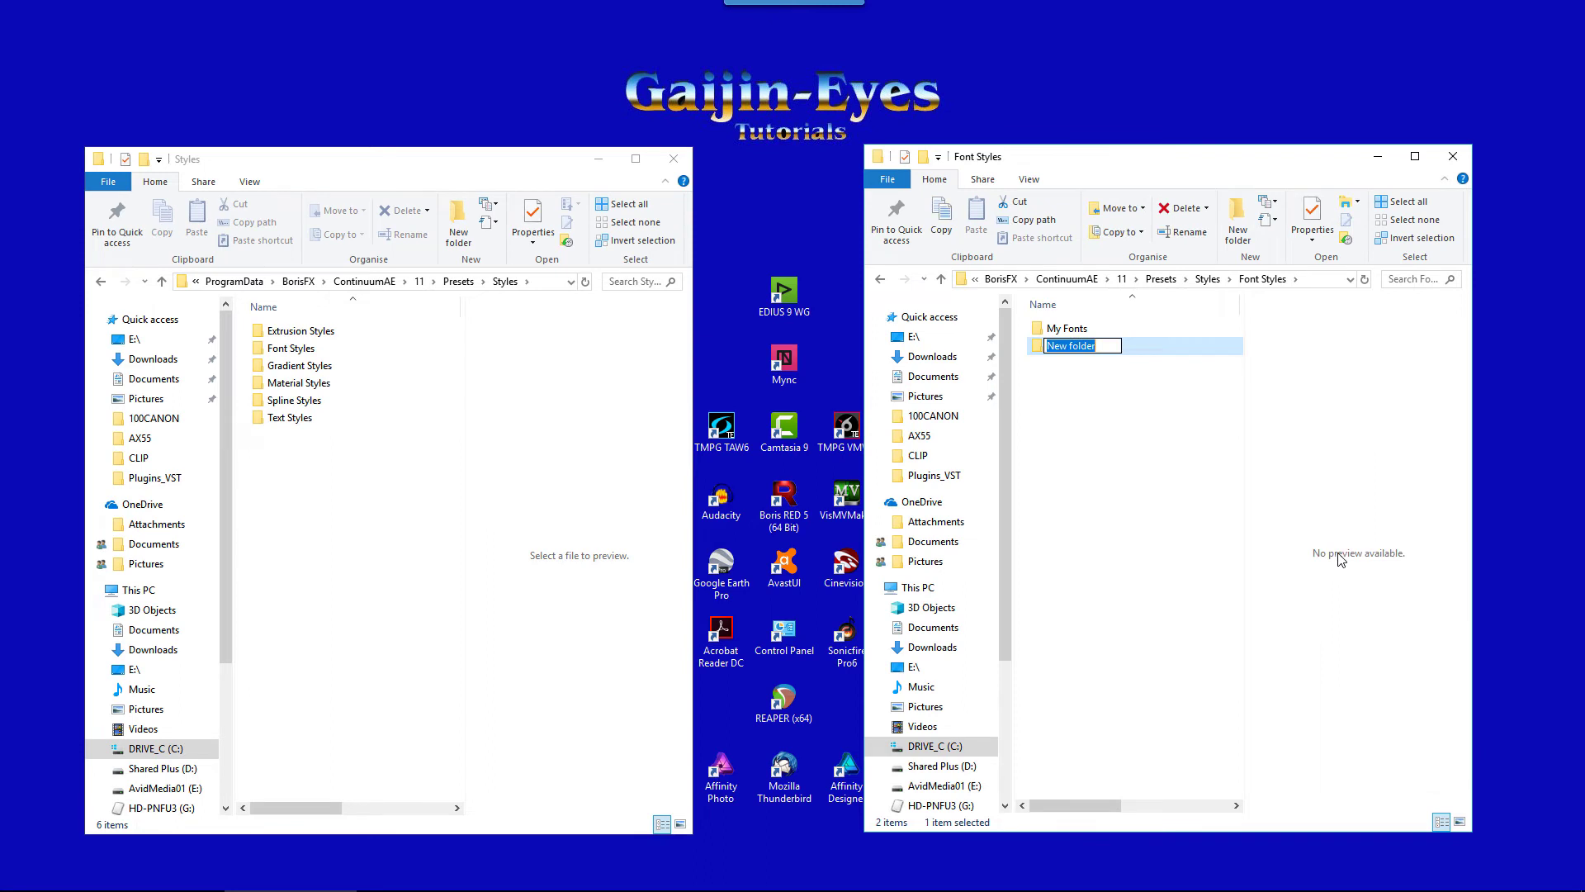
type("BB")
Create another new folder named Fancy alongside BB in Font Styles.
right_click(1071, 405)
mouse_move(1133, 602)
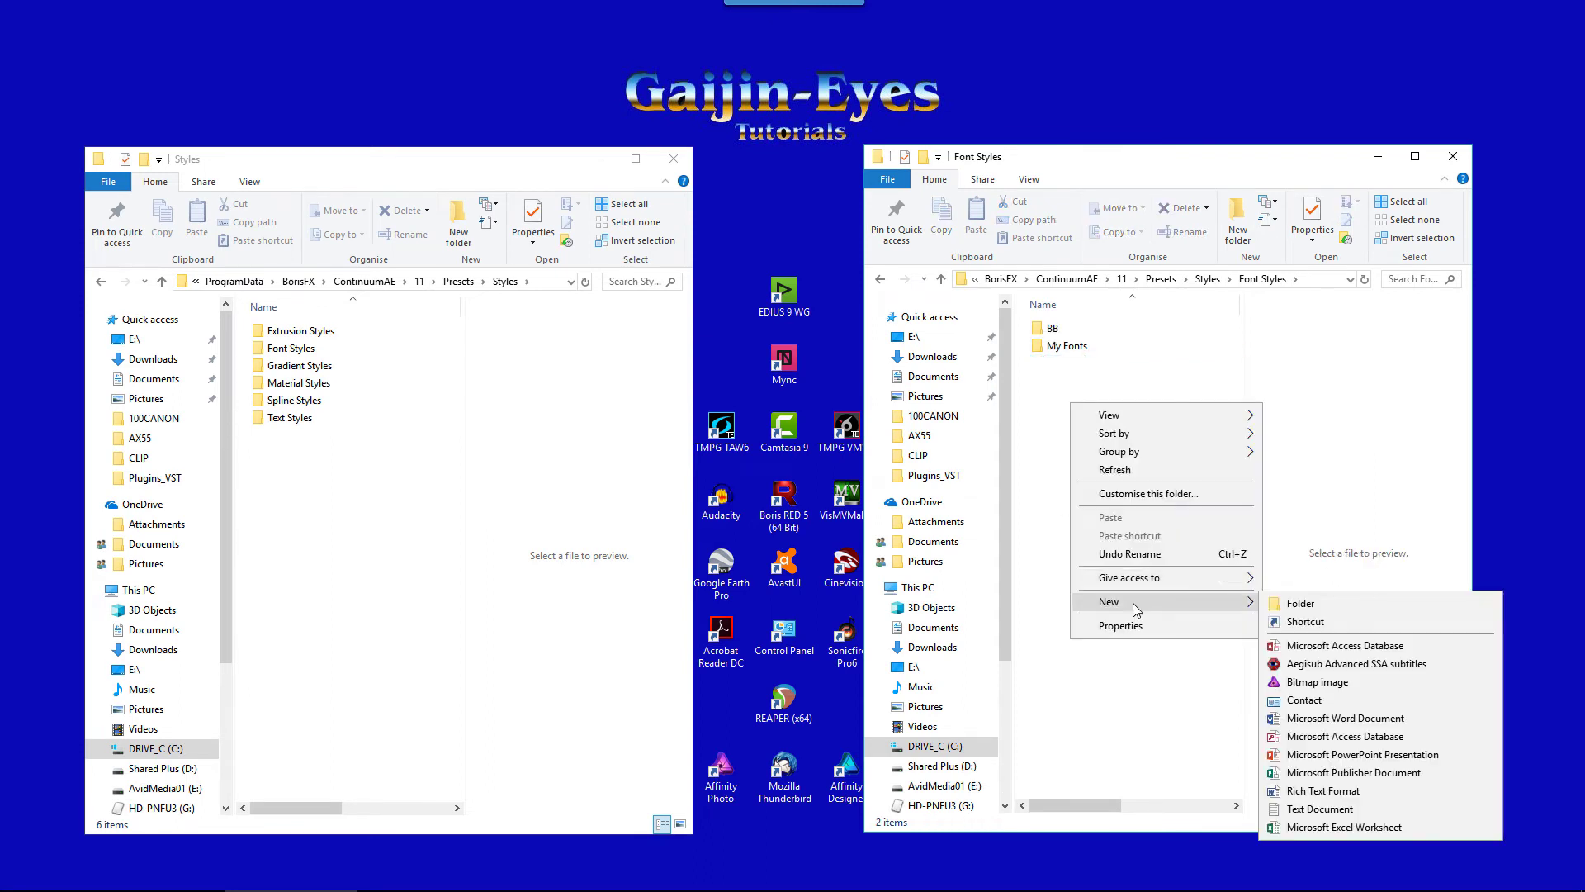
left_click(1282, 606)
type("F")
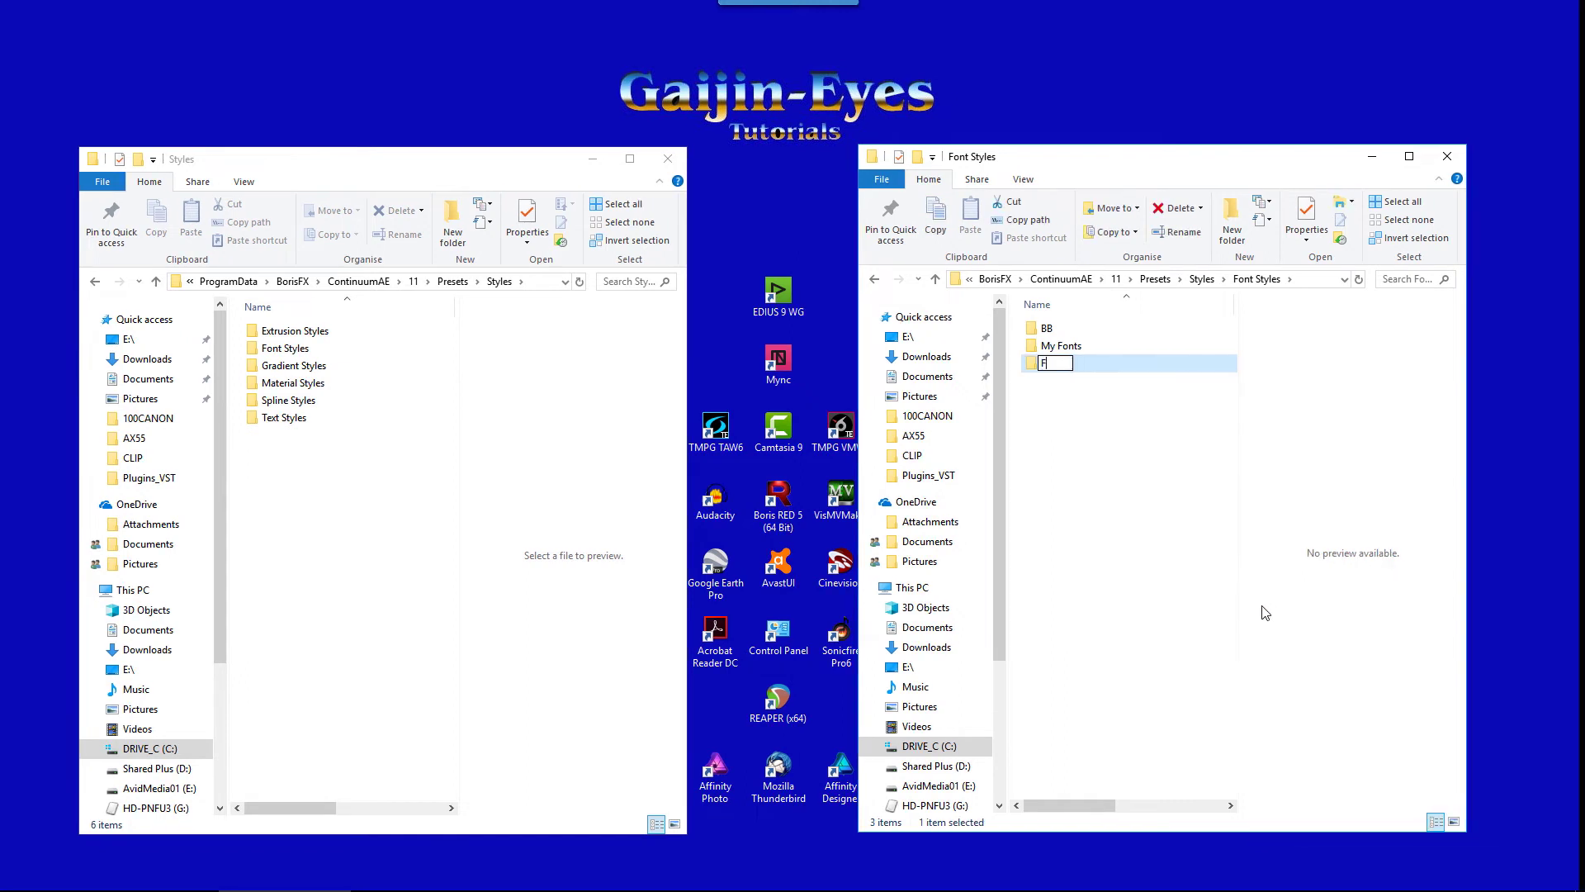
type("ancy")
left_click(1148, 489)
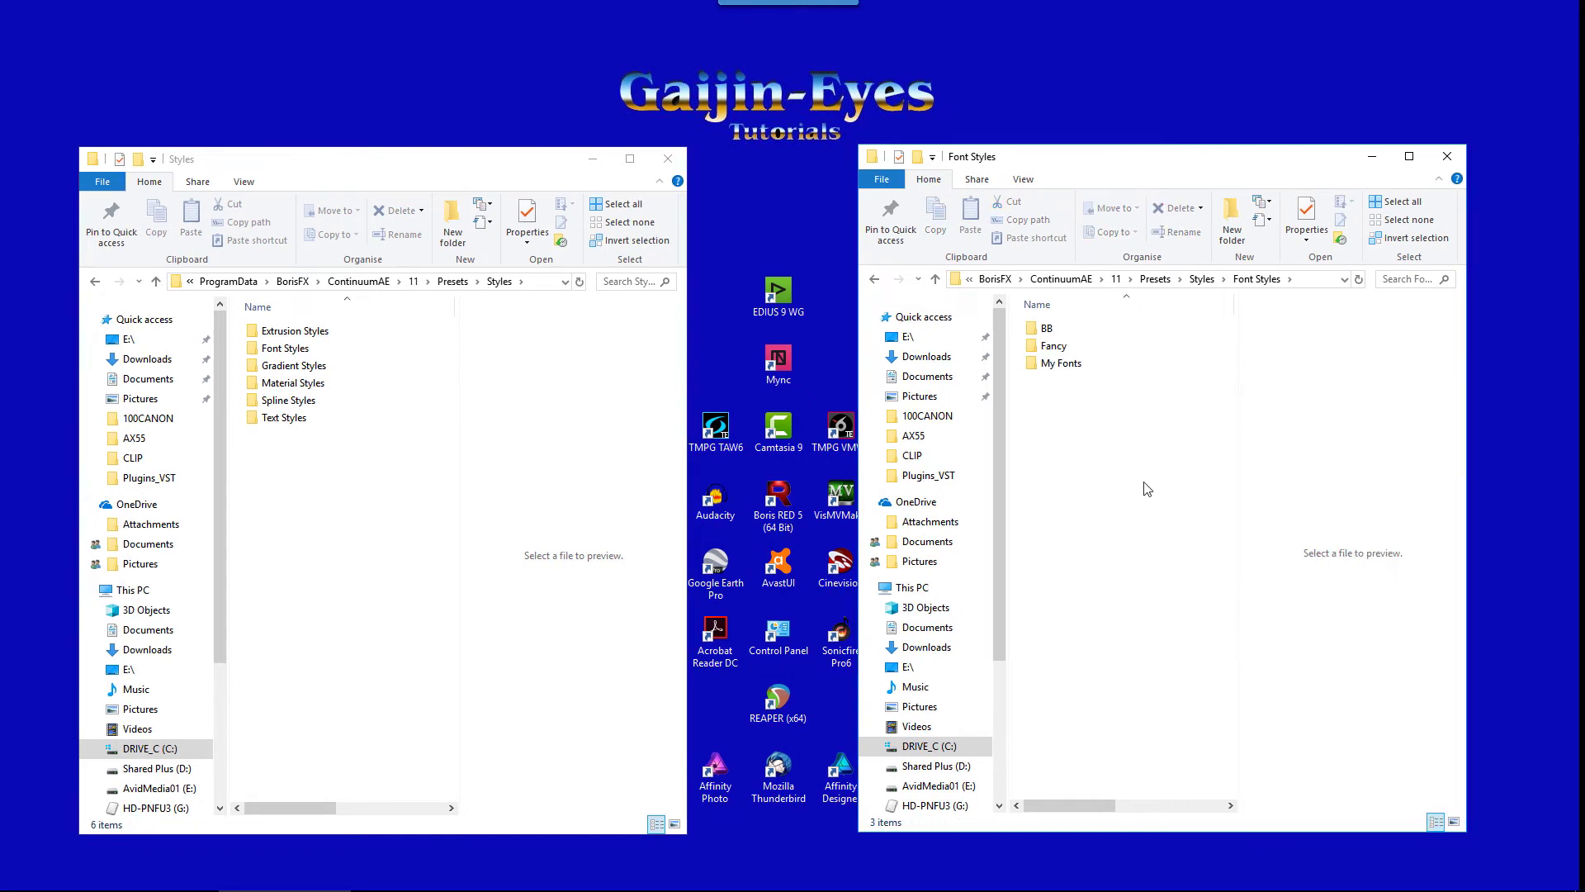
Add a third new folder named Swiss to Font Styles.
right_click(1148, 489)
mouse_move(1227, 676)
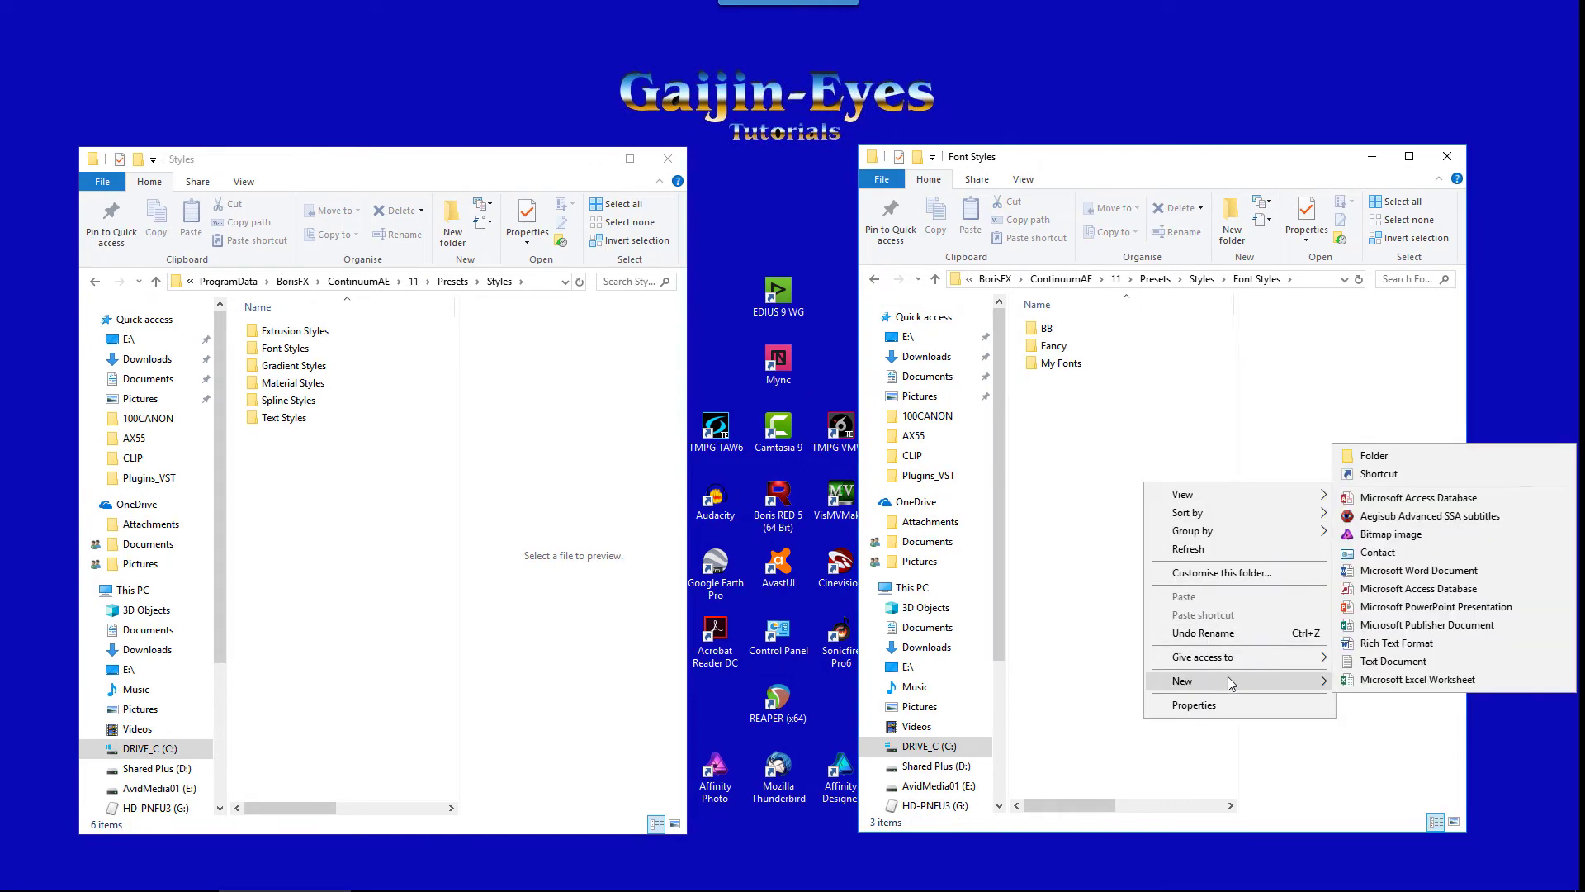
left_click(1375, 463)
type("Sw")
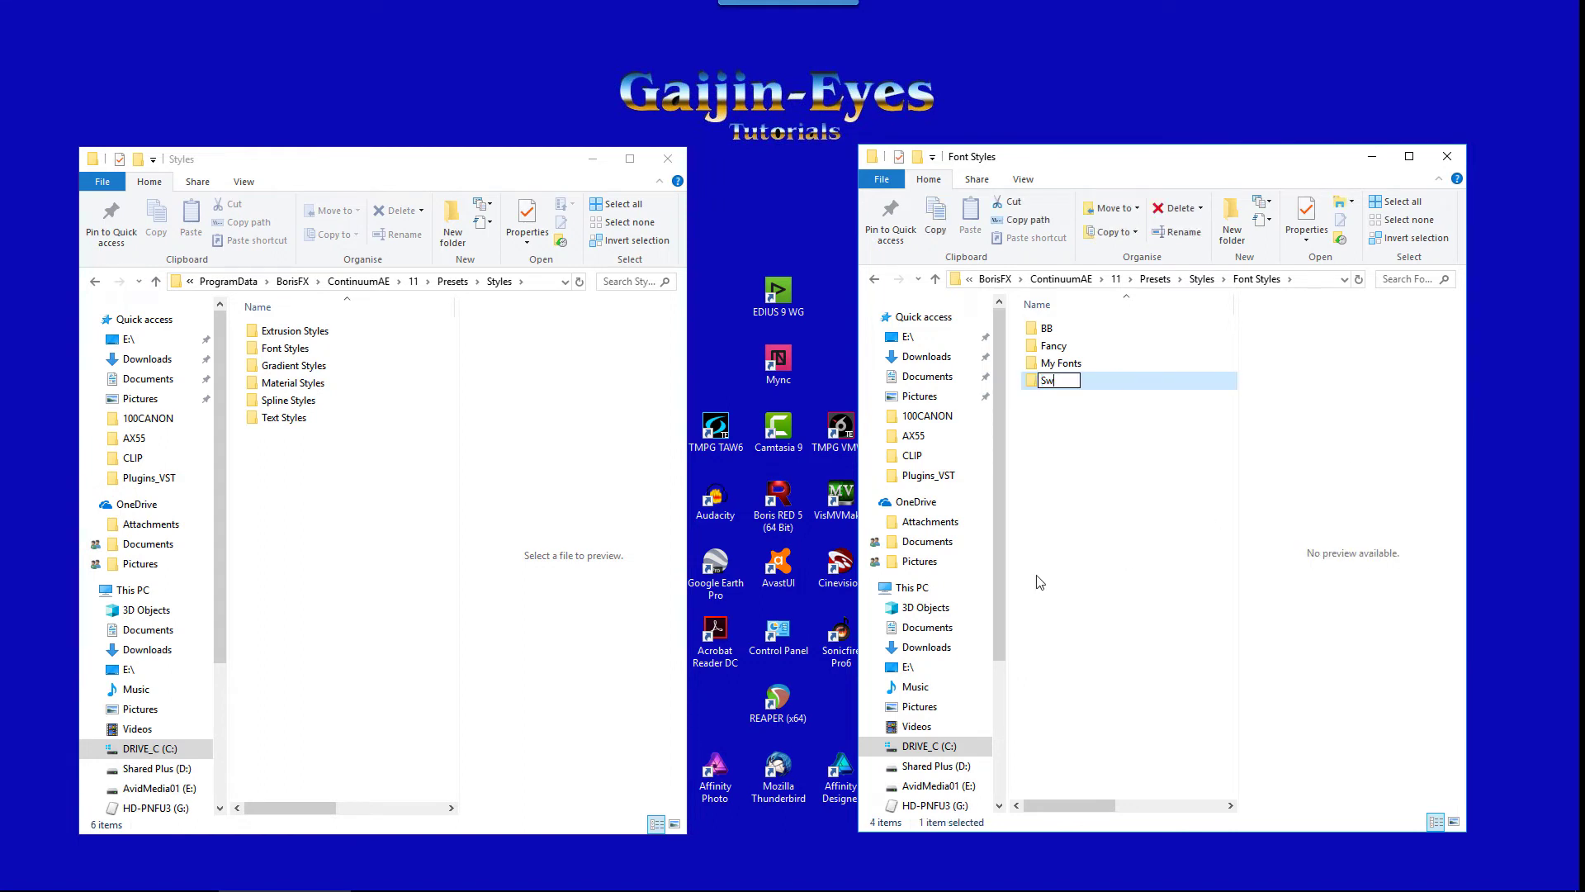
type("iss")
left_click(1073, 487)
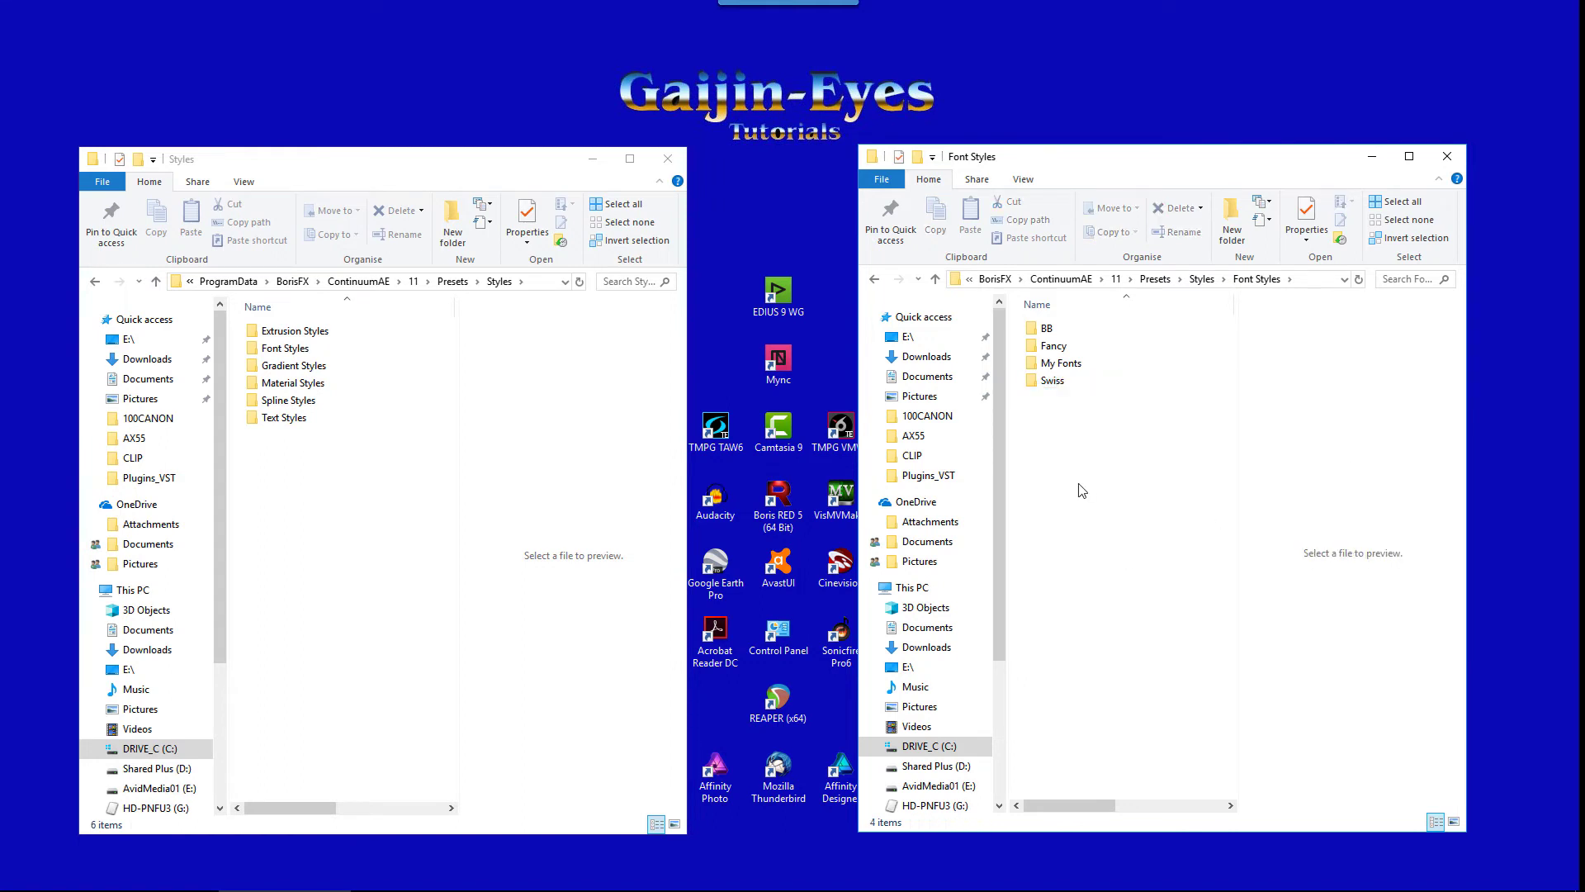
In the first File Explorer window, open Font Styles\My Fonts and look through its list of font files.
left_click(294, 351)
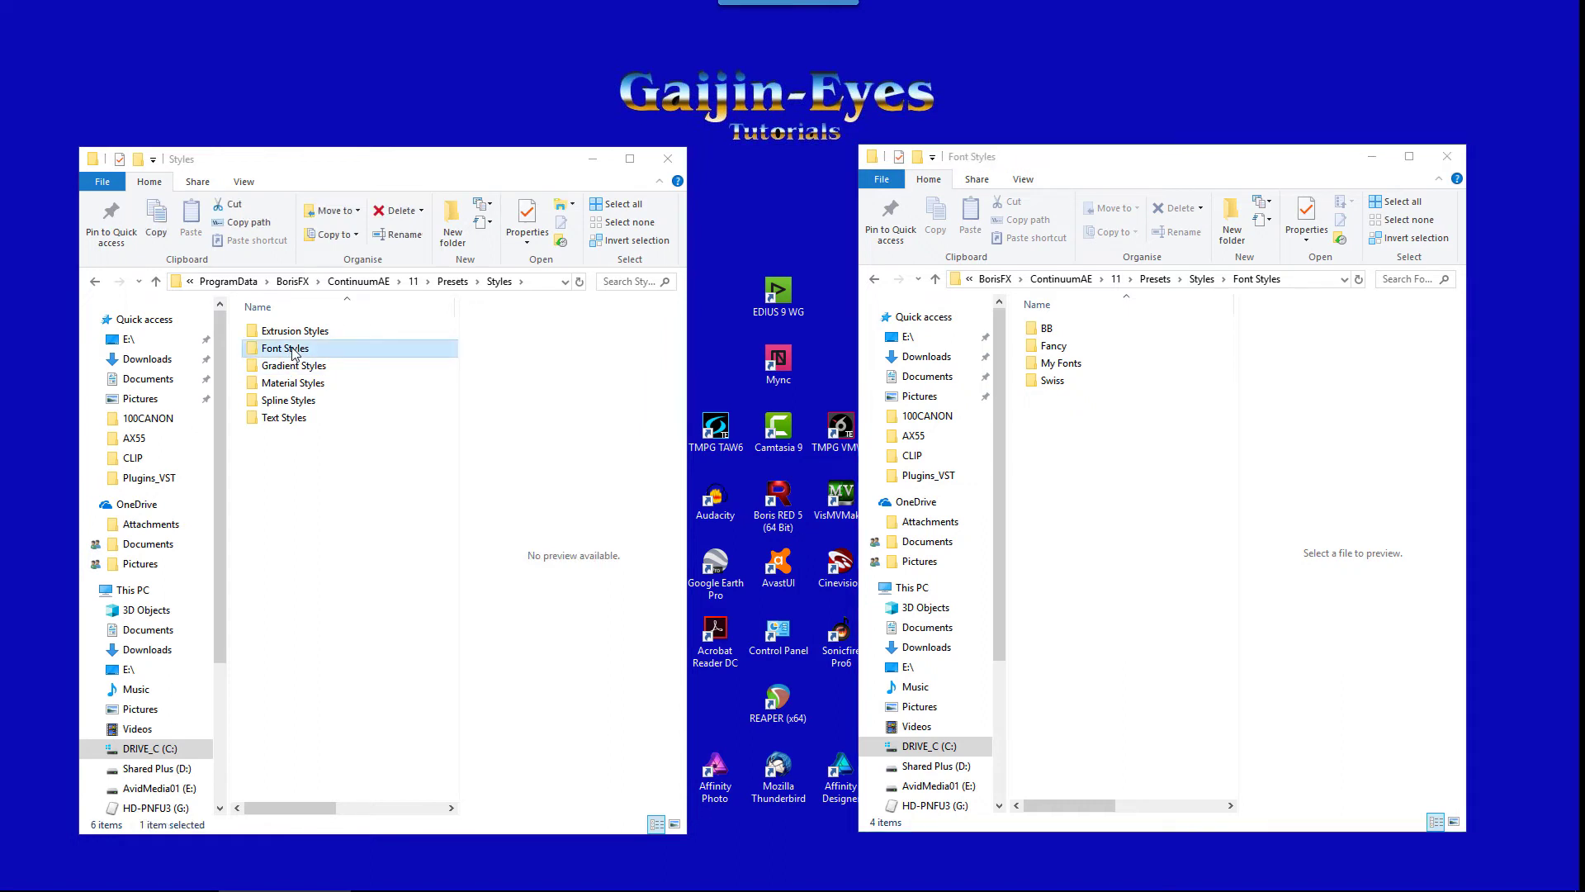
double_click(293, 350)
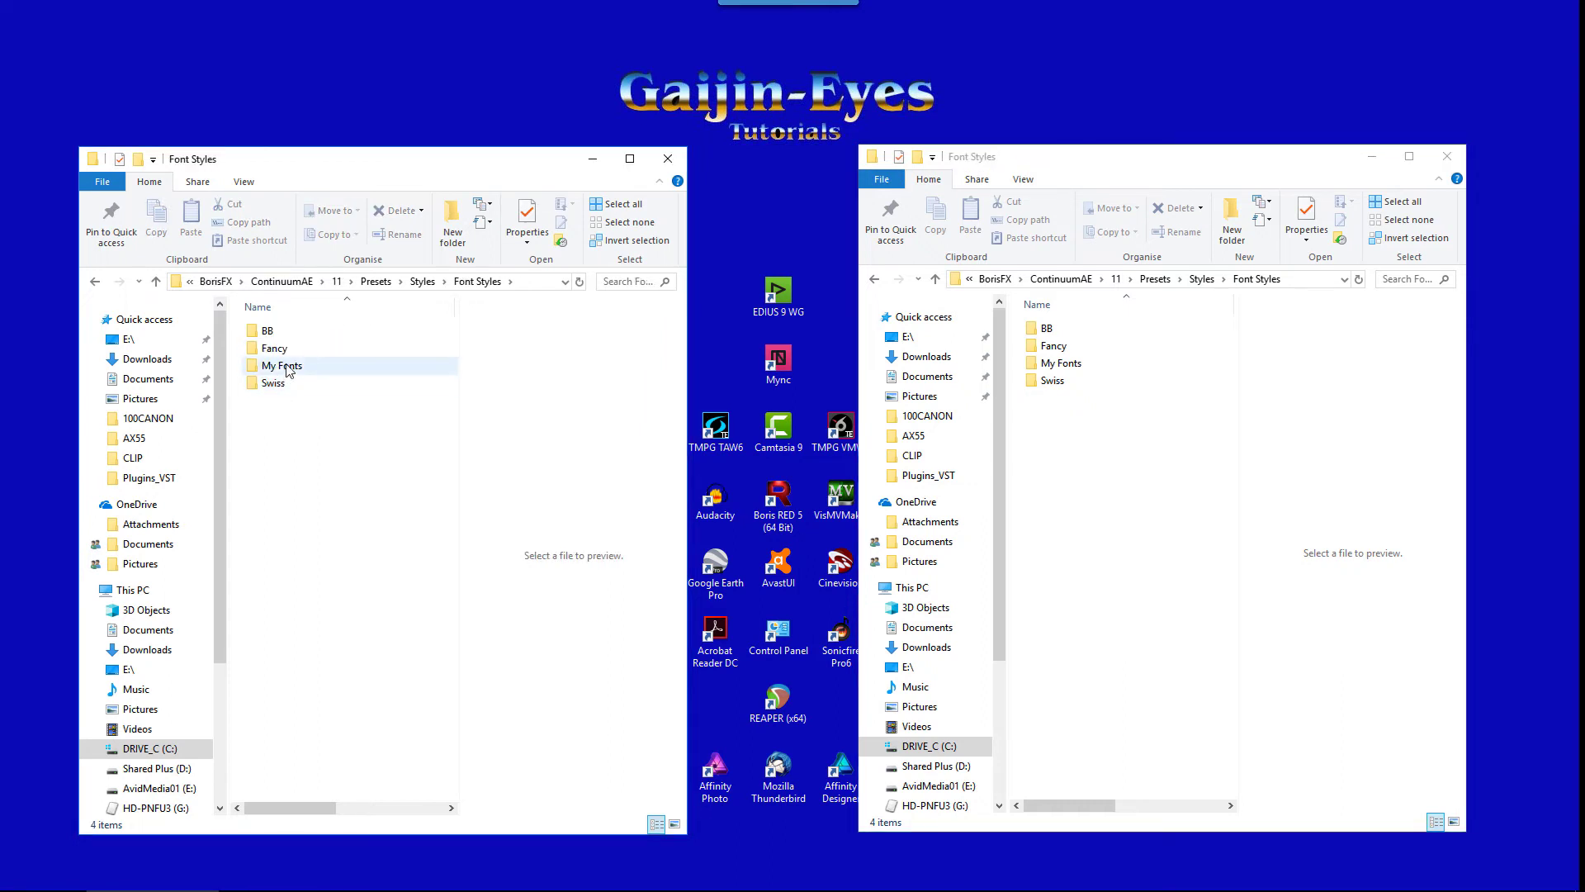
double_click(288, 368)
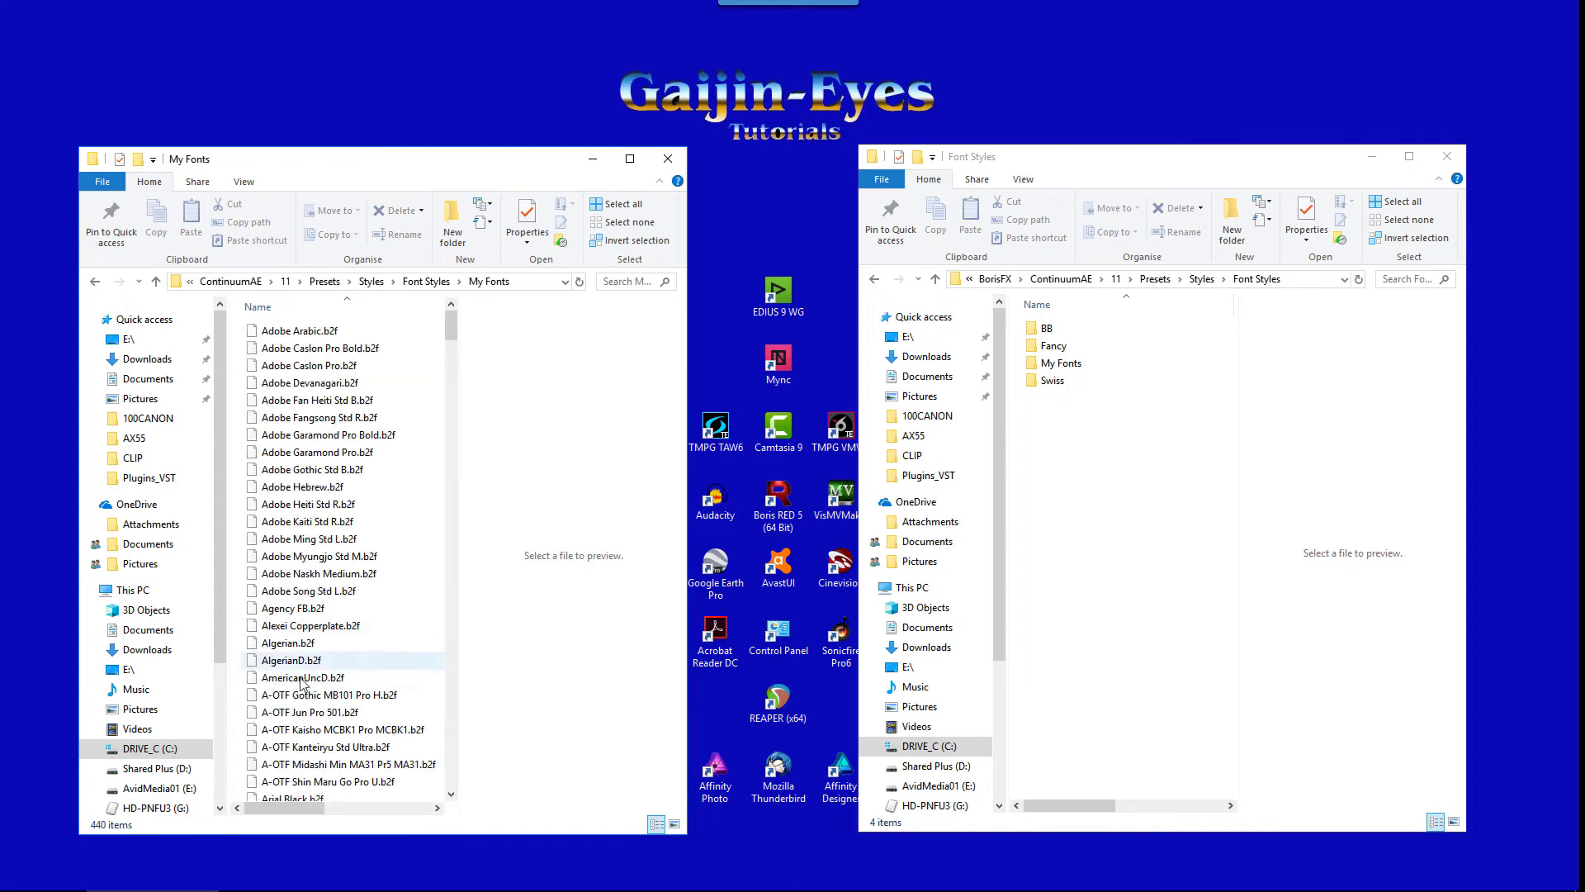
left_click(450, 380)
left_click_drag(450, 381, 433, 807)
scroll(417, 658, "up", 20)
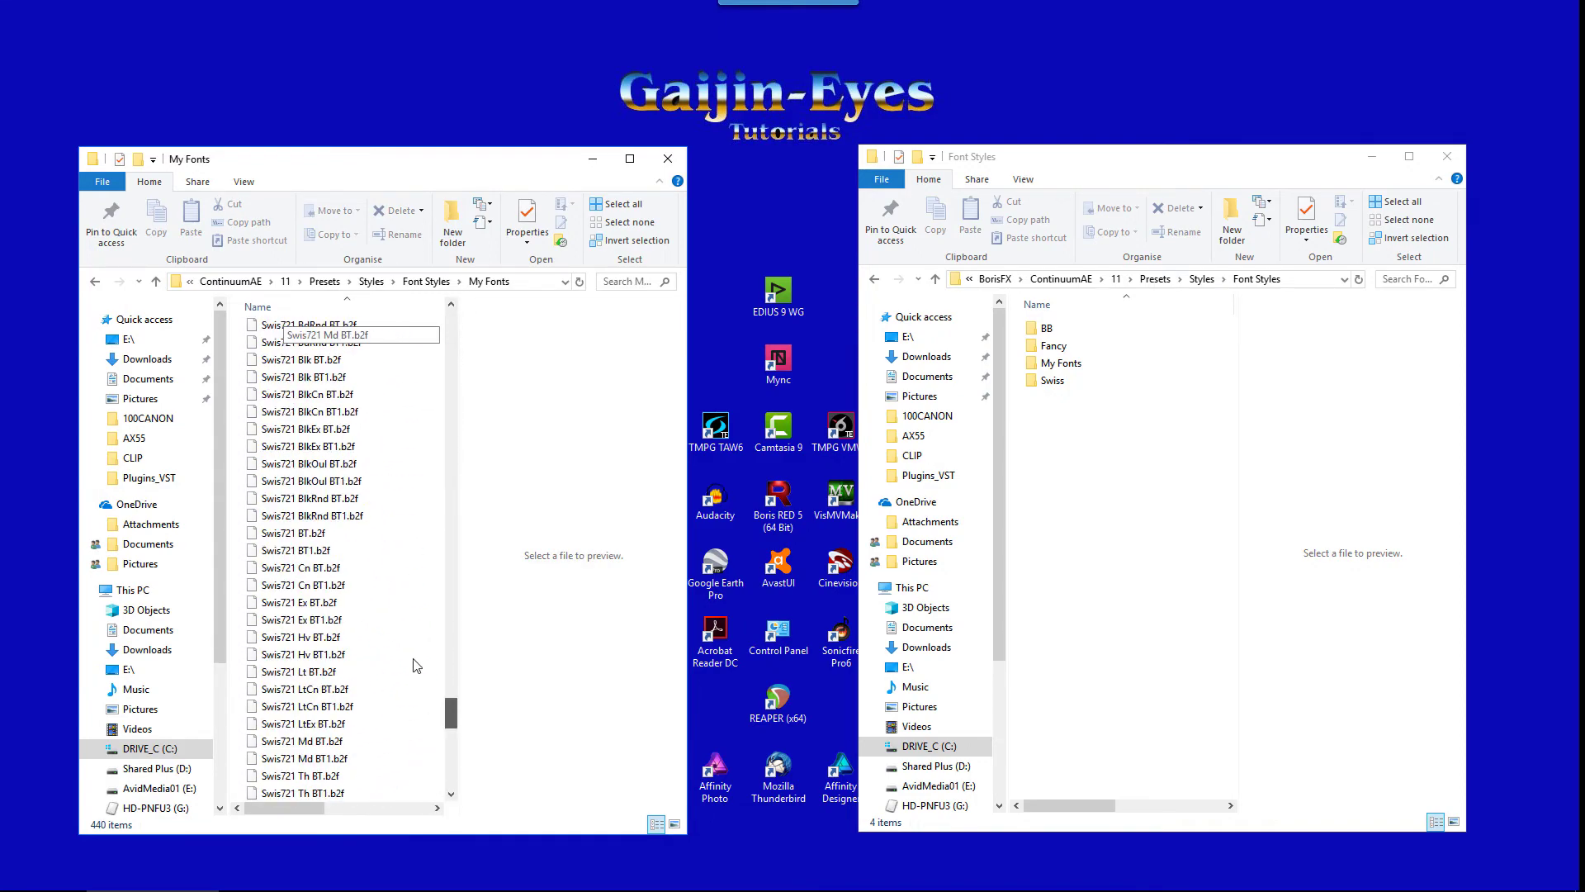
Open the BB folder in the second window, and select Blackoak Std, Bodoni MT Black and Cooper Black in My Fonts.
double_click(1037, 330)
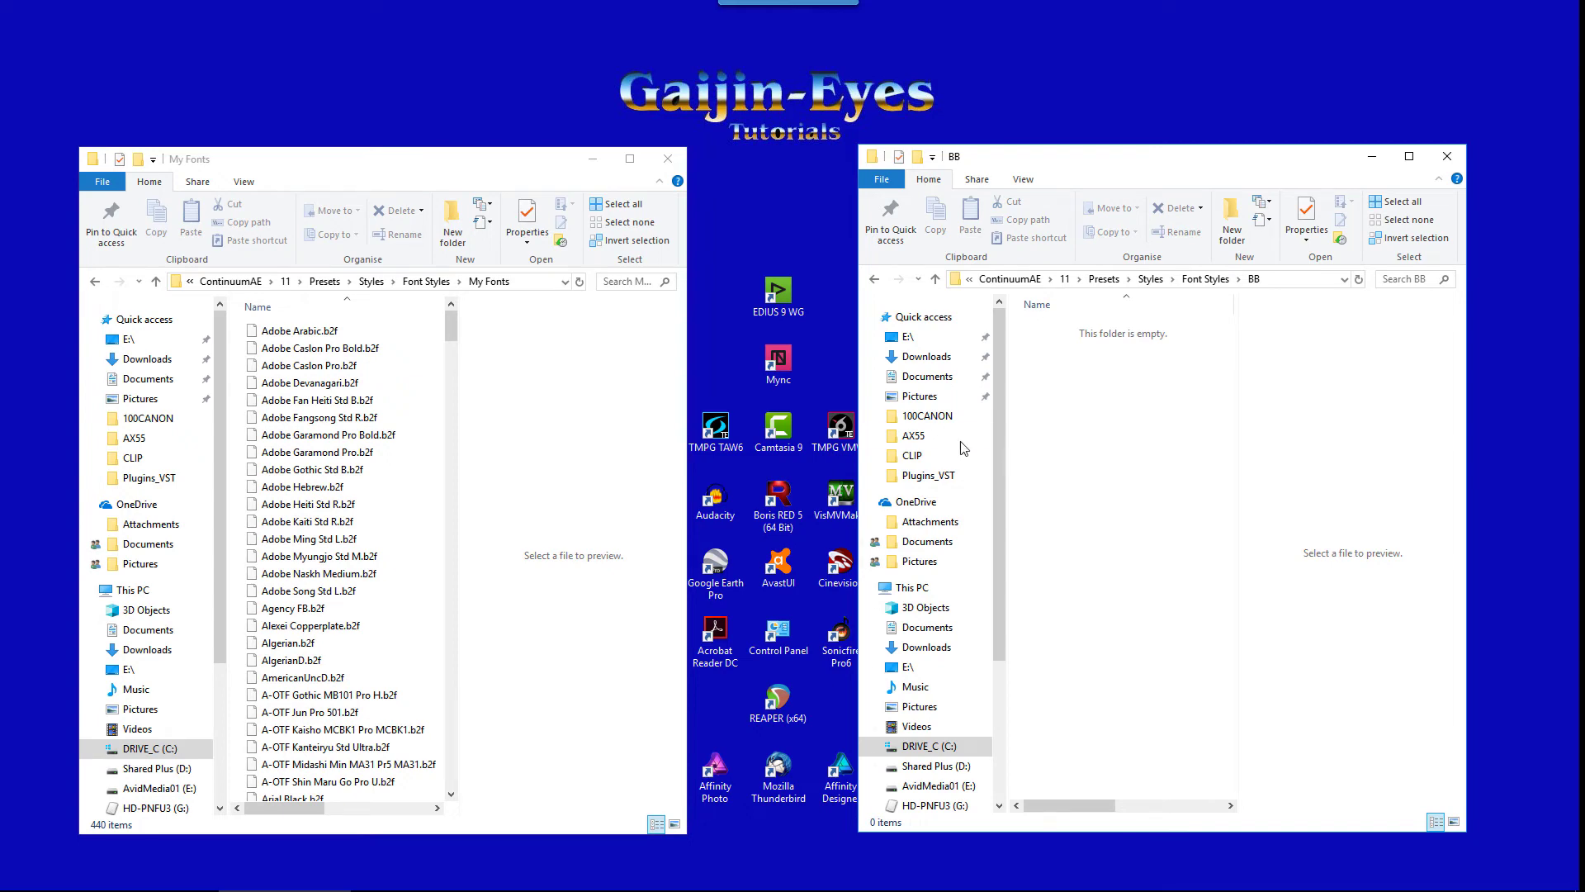
left_click(452, 332)
left_click_drag(453, 332, 448, 371)
left_click(285, 601)
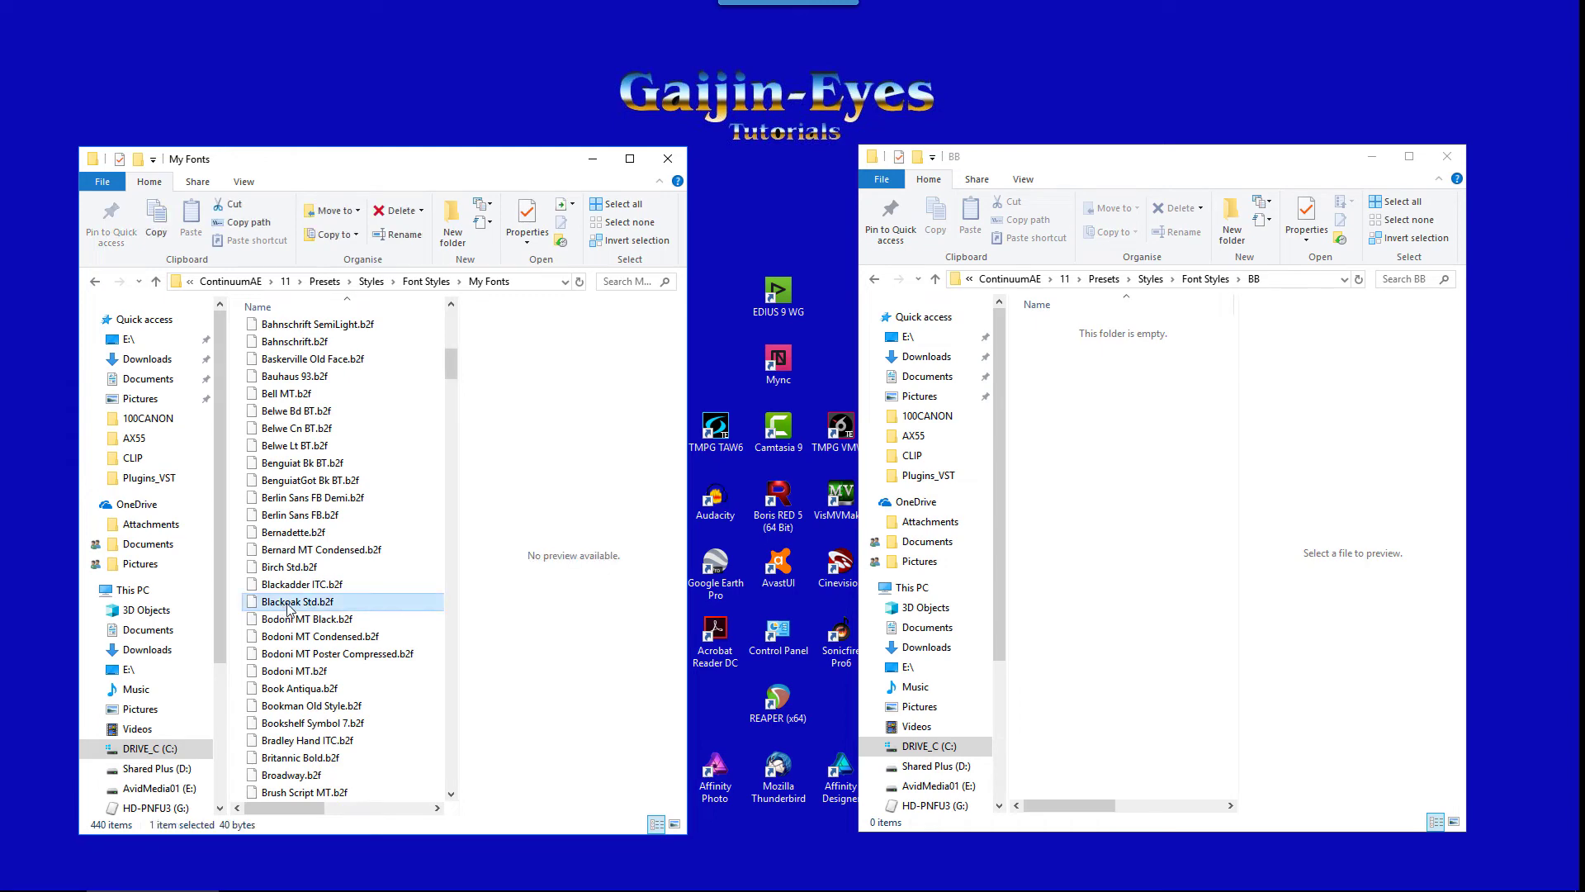
left_click(289, 619, "ctrl")
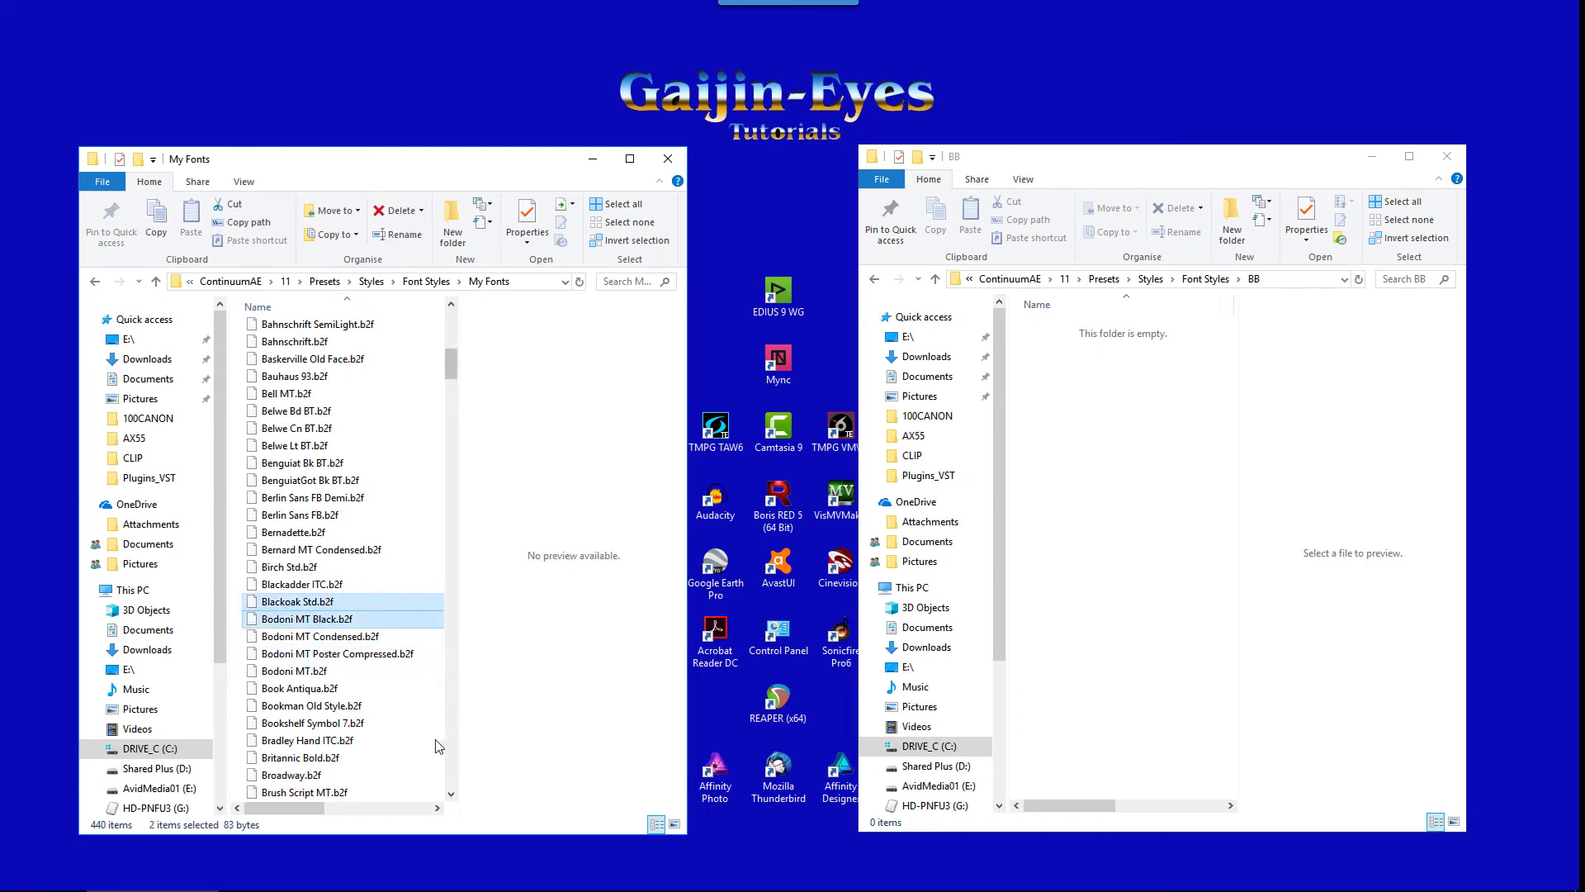
left_click_drag(450, 363, 451, 404)
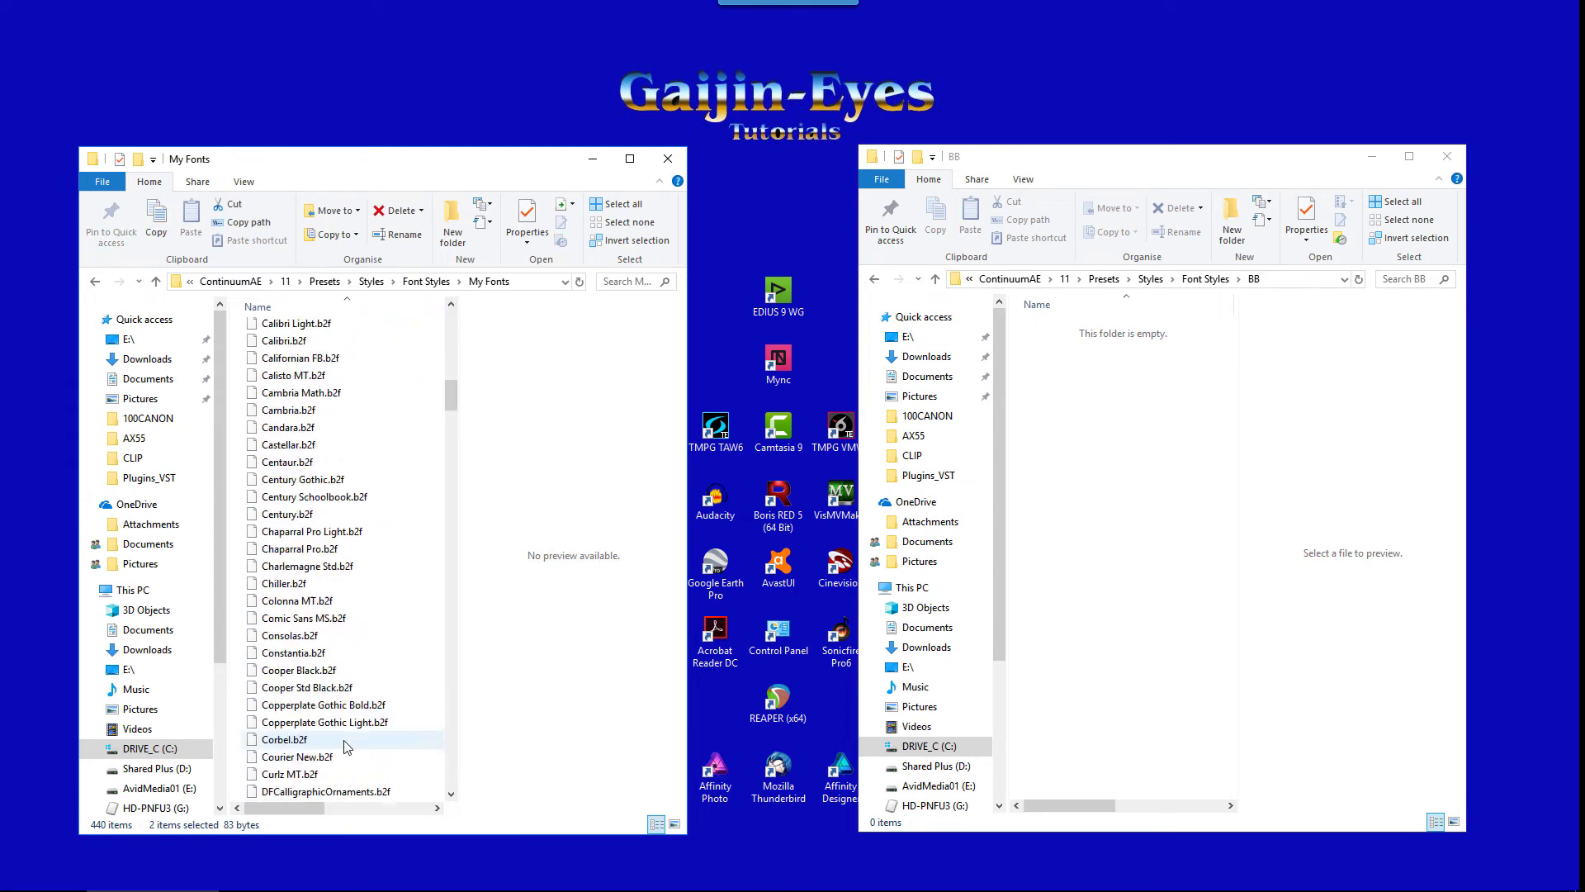
left_click(289, 619, "ctrl")
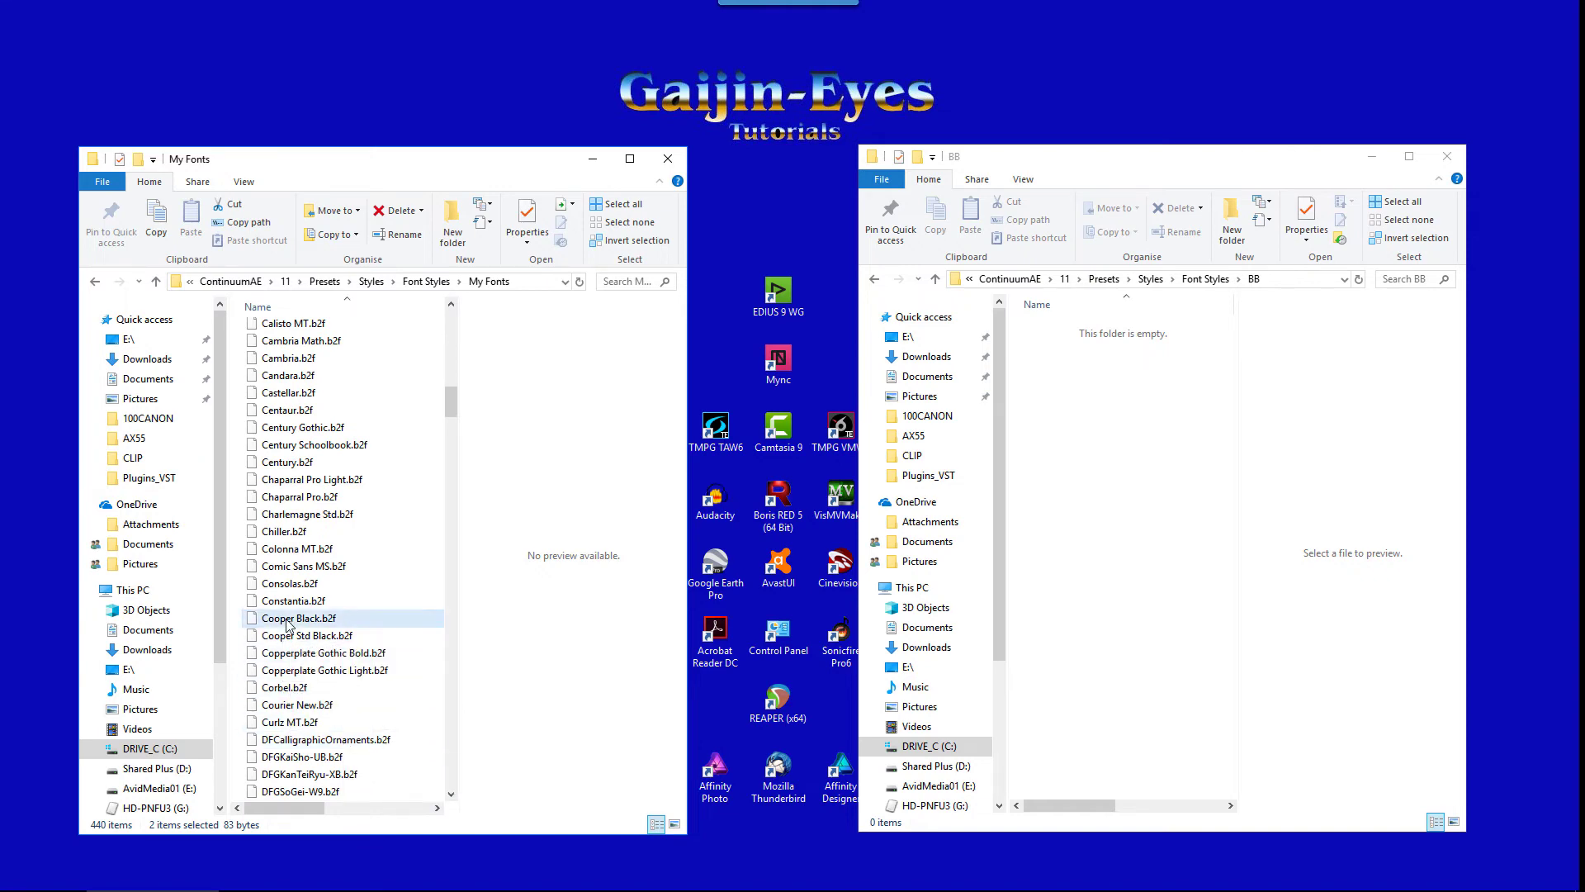
Add Eras Bold ITC, Franklin Gothic Heavy and Impact to the selection, and copy all six font files from My Fonts into BB.
scroll(417, 698, "down", 7)
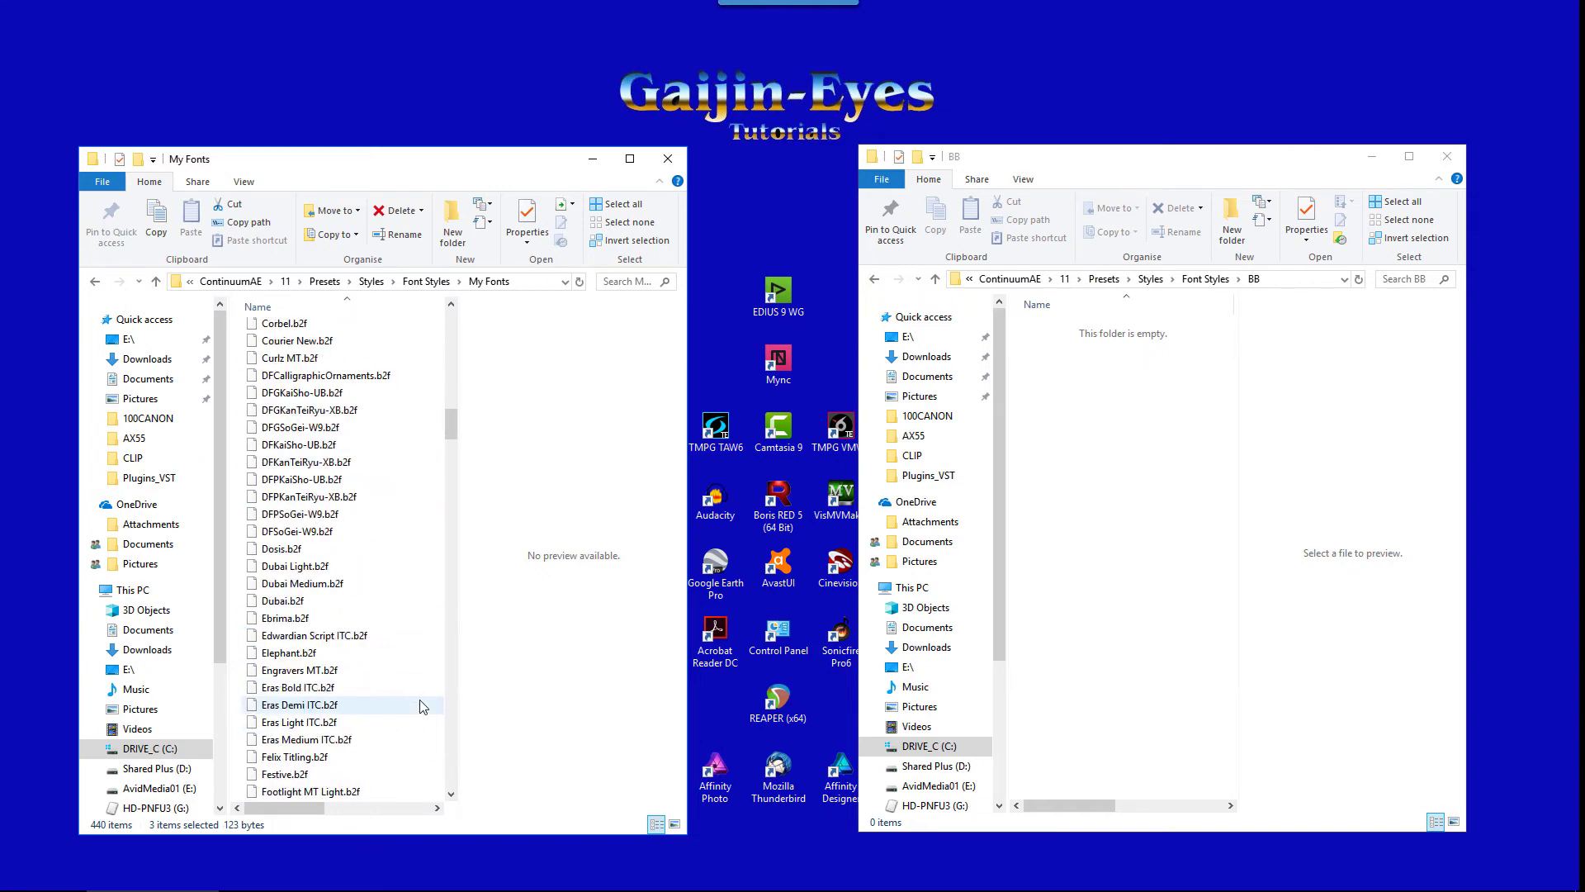
left_click(300, 690, "ctrl")
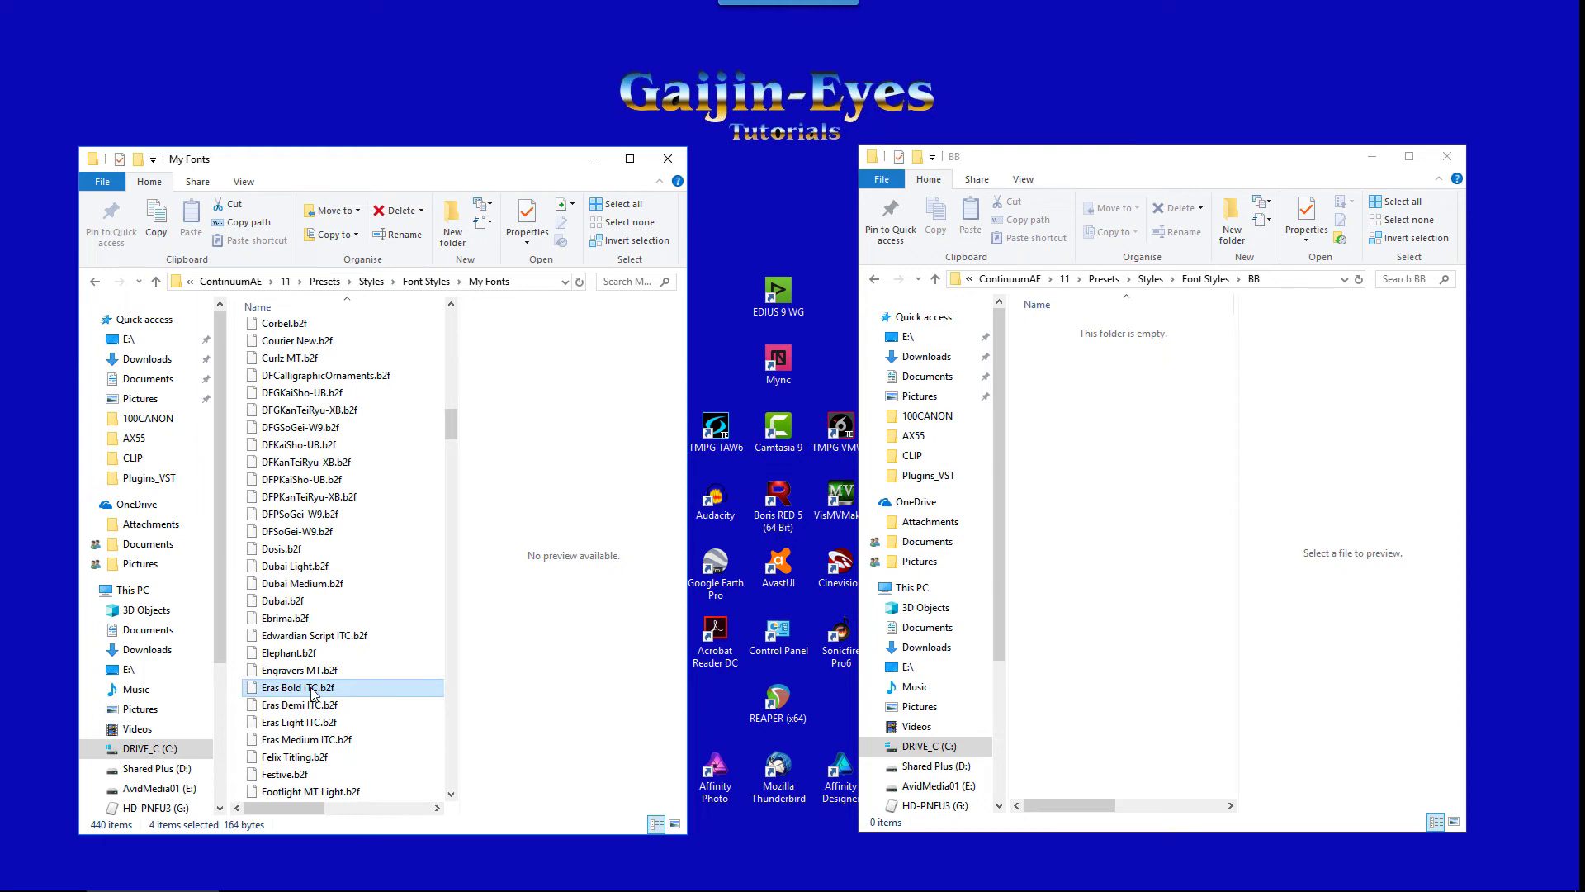
scroll(331, 706, "down", 3)
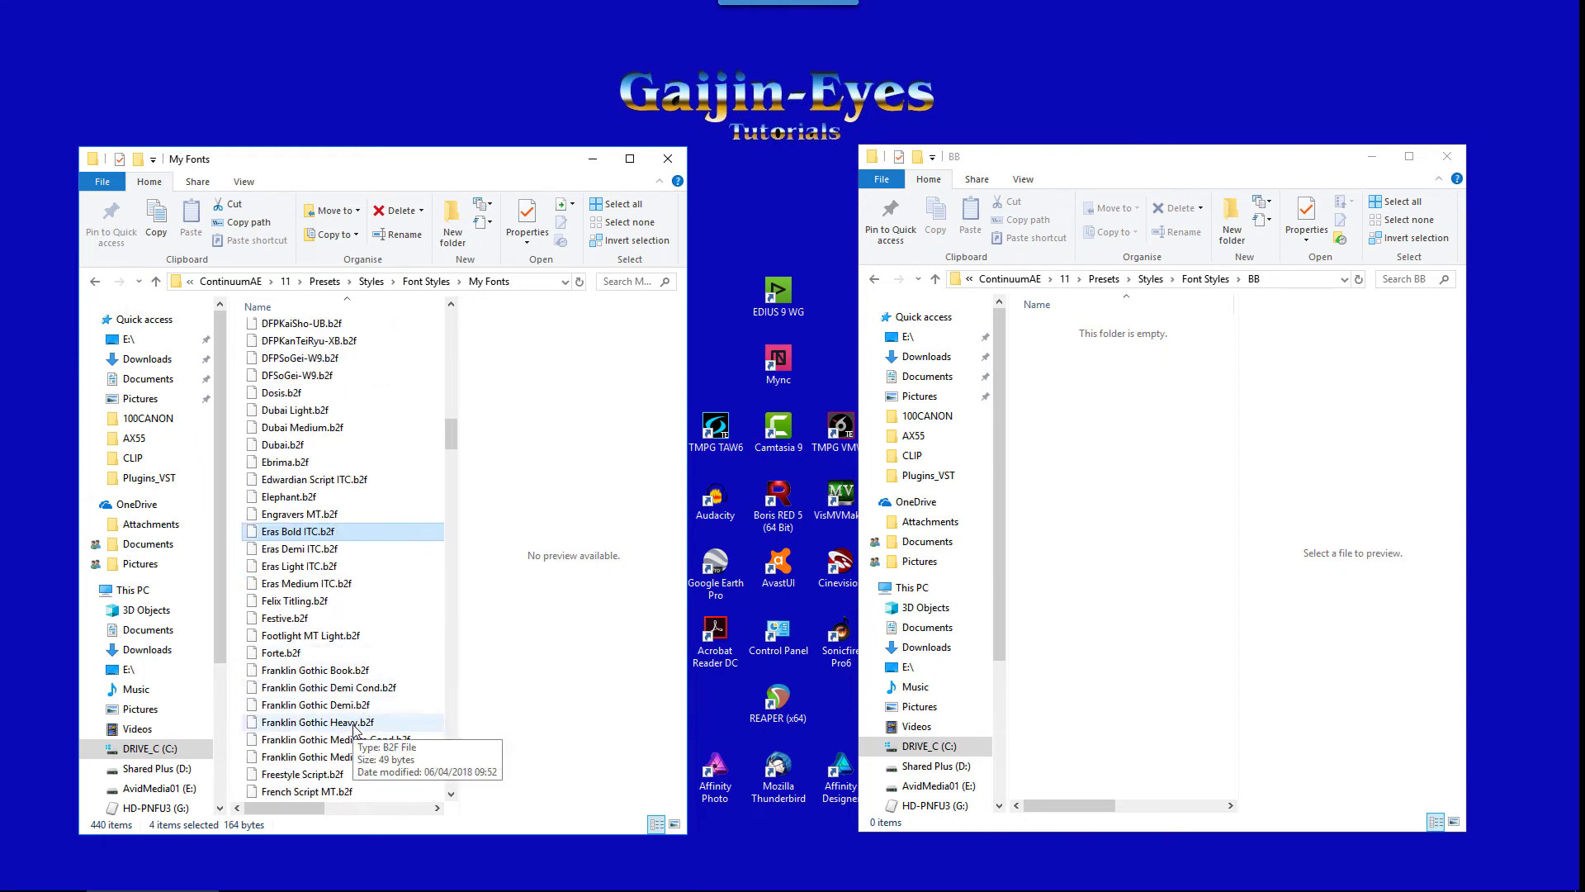
left_click(376, 739, "ctrl")
scroll(402, 718, "down", 9)
scroll(331, 711, "down", 18)
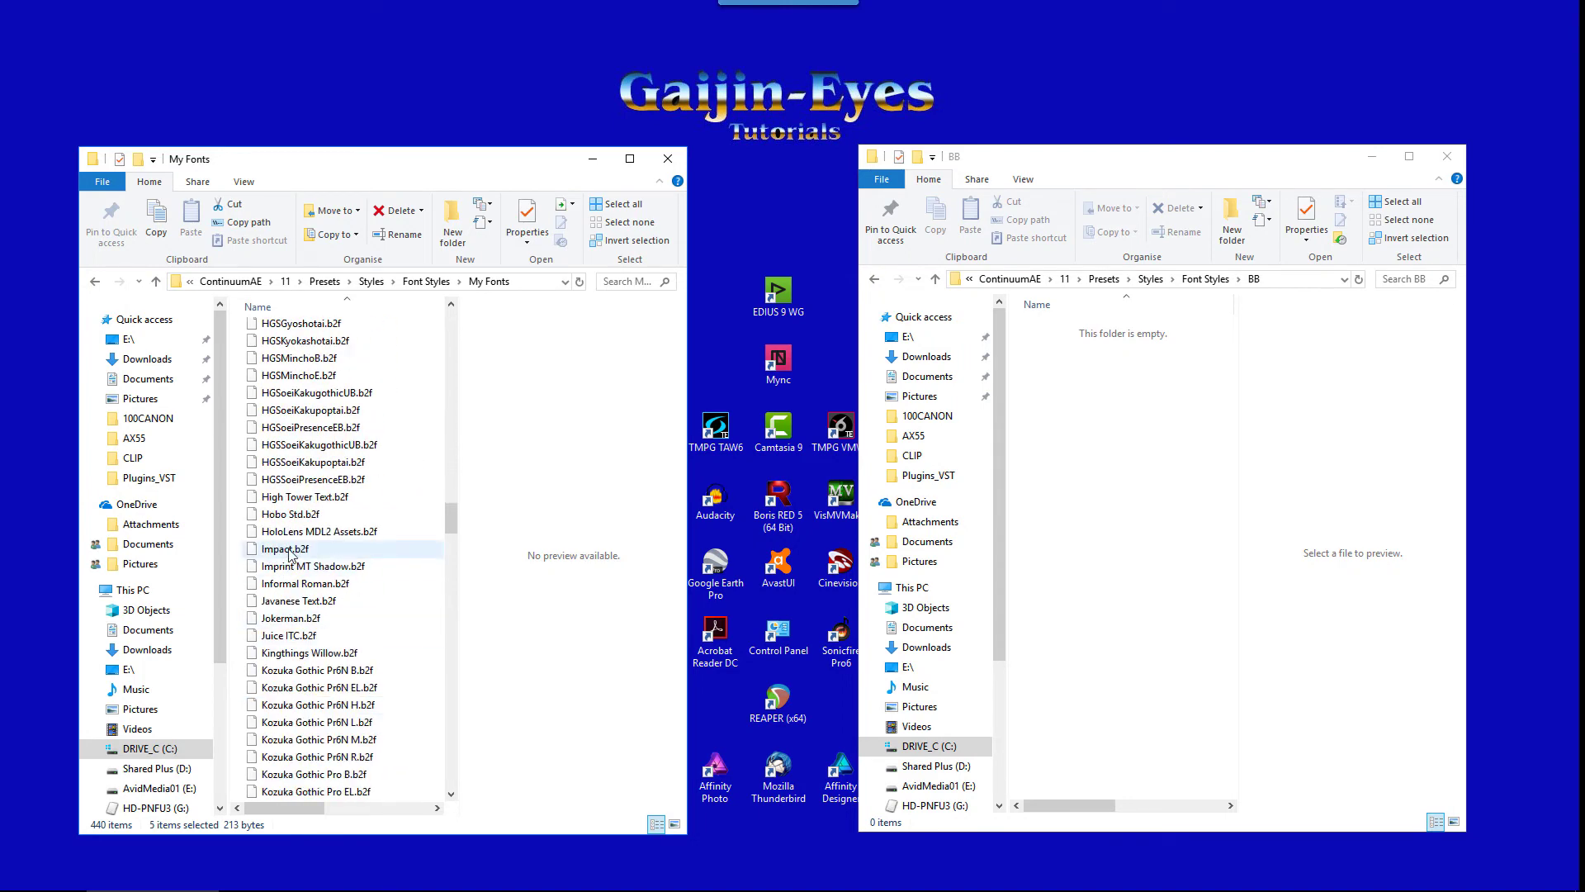
left_click(289, 555, "ctrl")
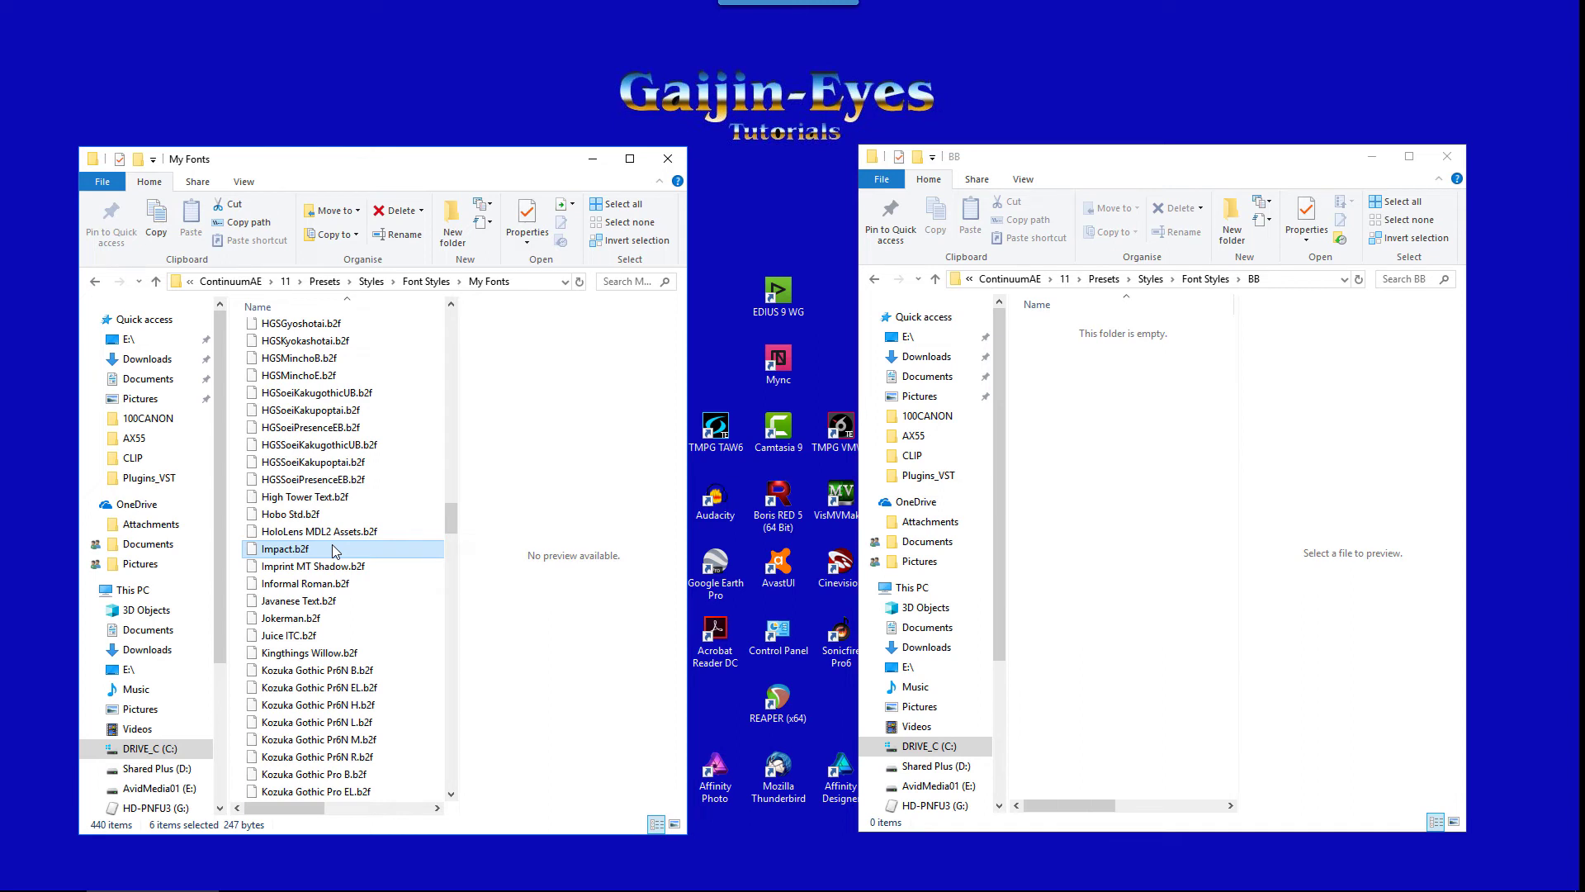
mouse_move(334, 550)
left_mouse_down()
mouse_move(1202, 558)
mouse_move(1128, 440)
left_mouse_up()
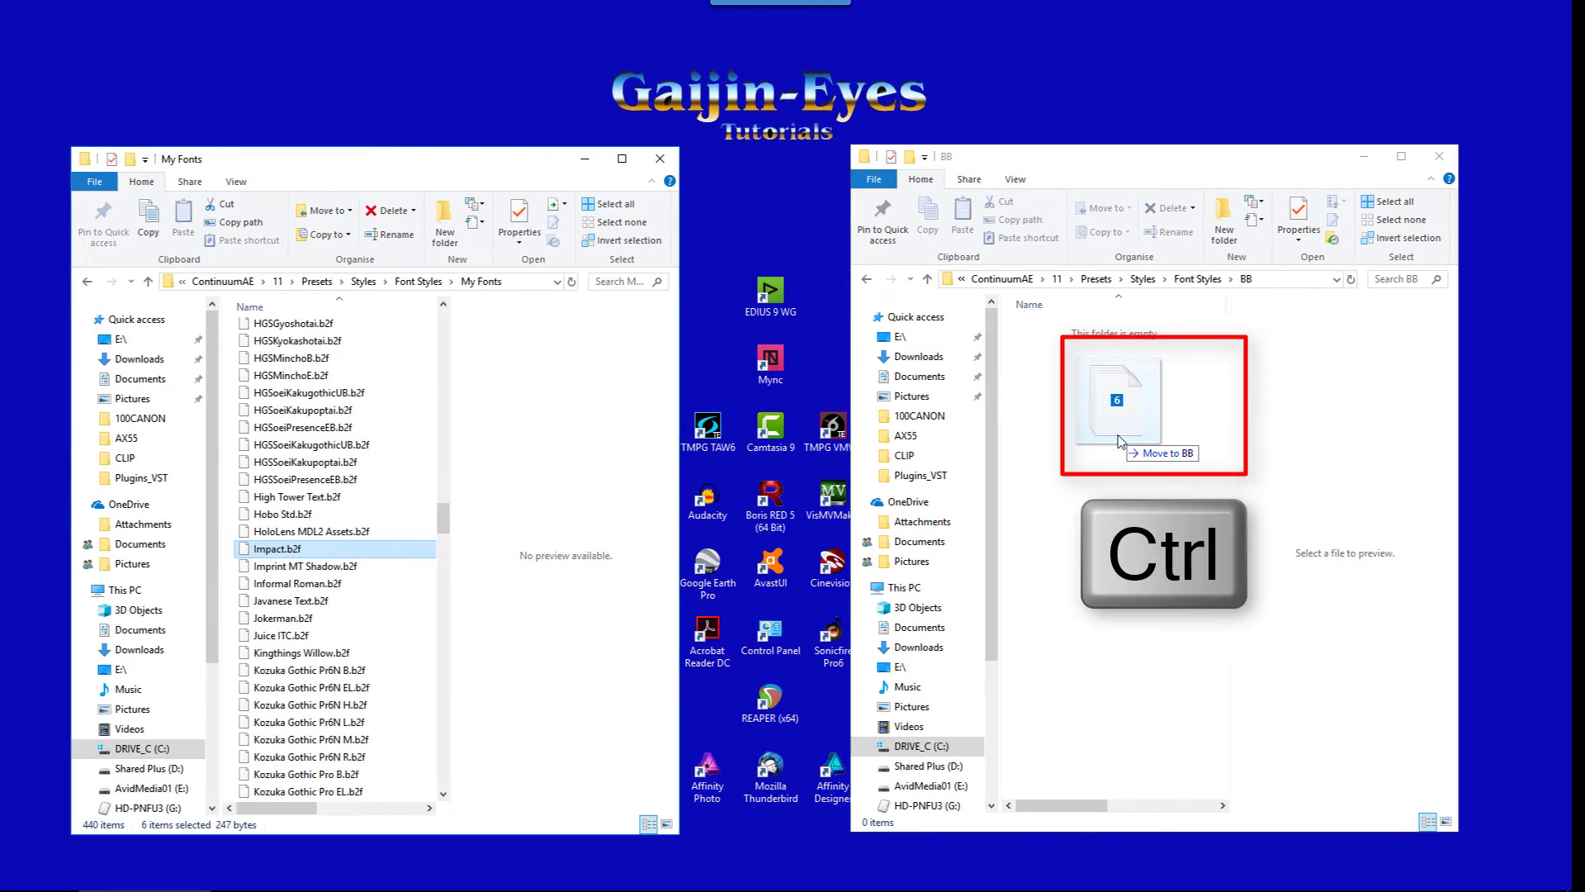
key("ctrl")
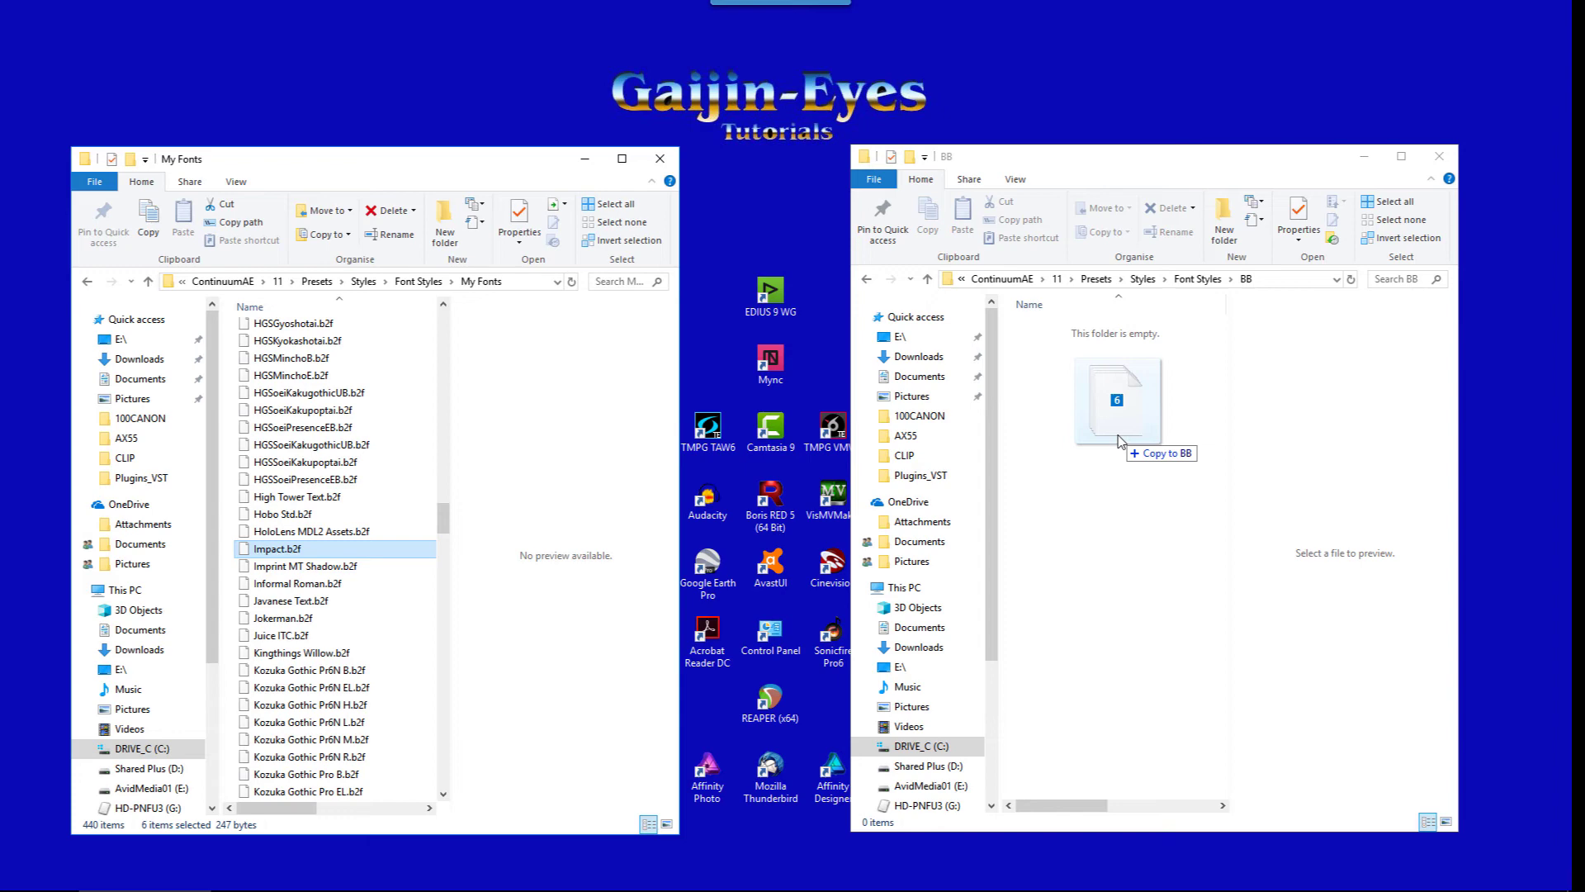
left_click_drag(1120, 440, 1121, 441)
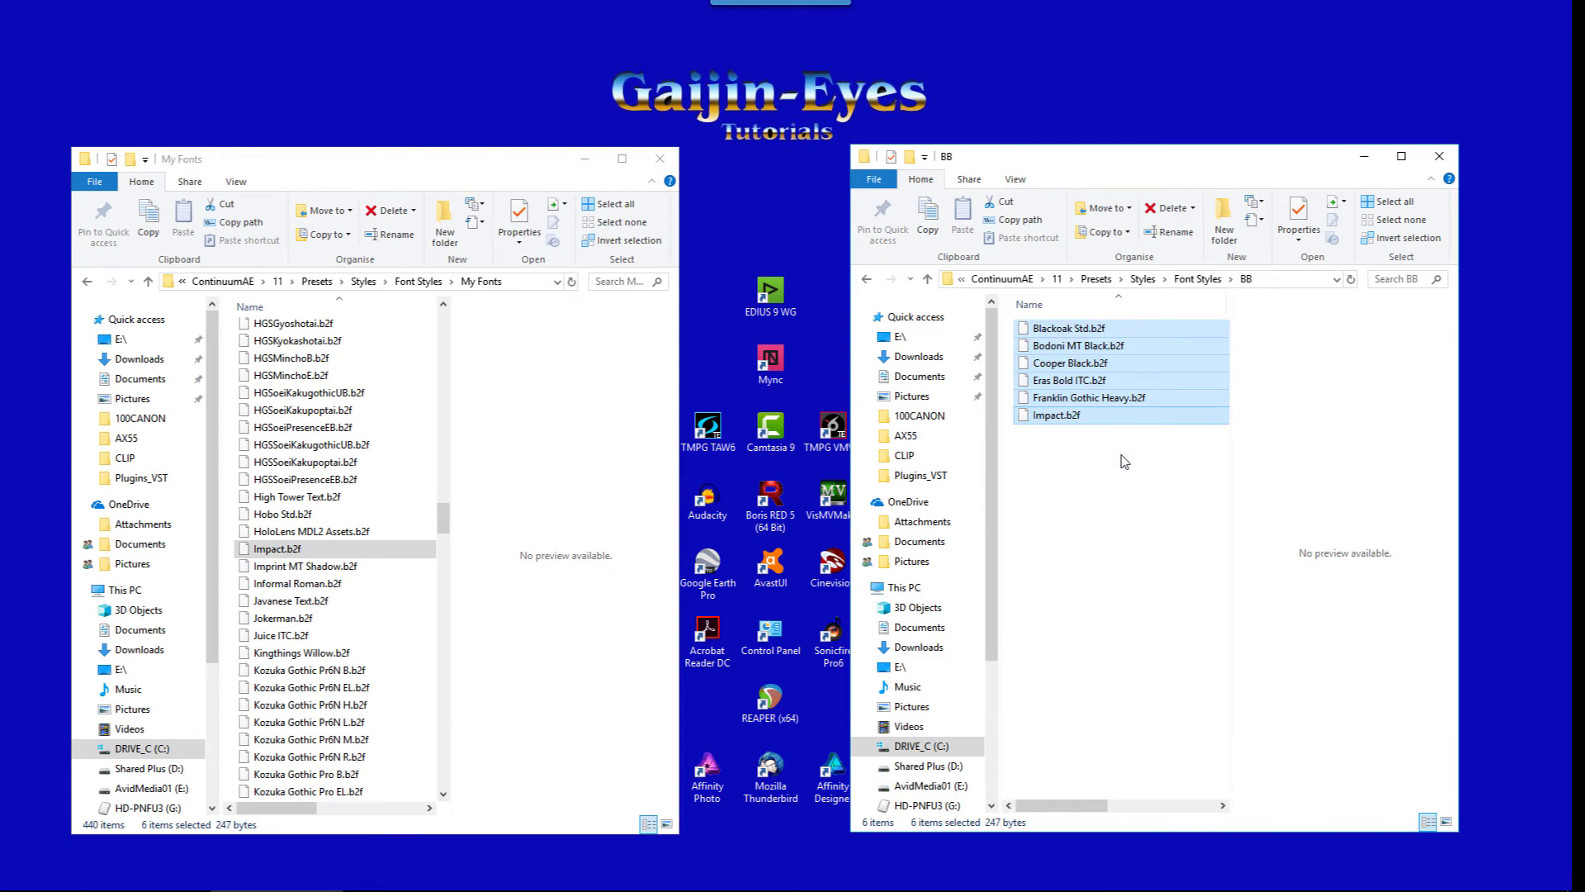
left_click(1124, 460)
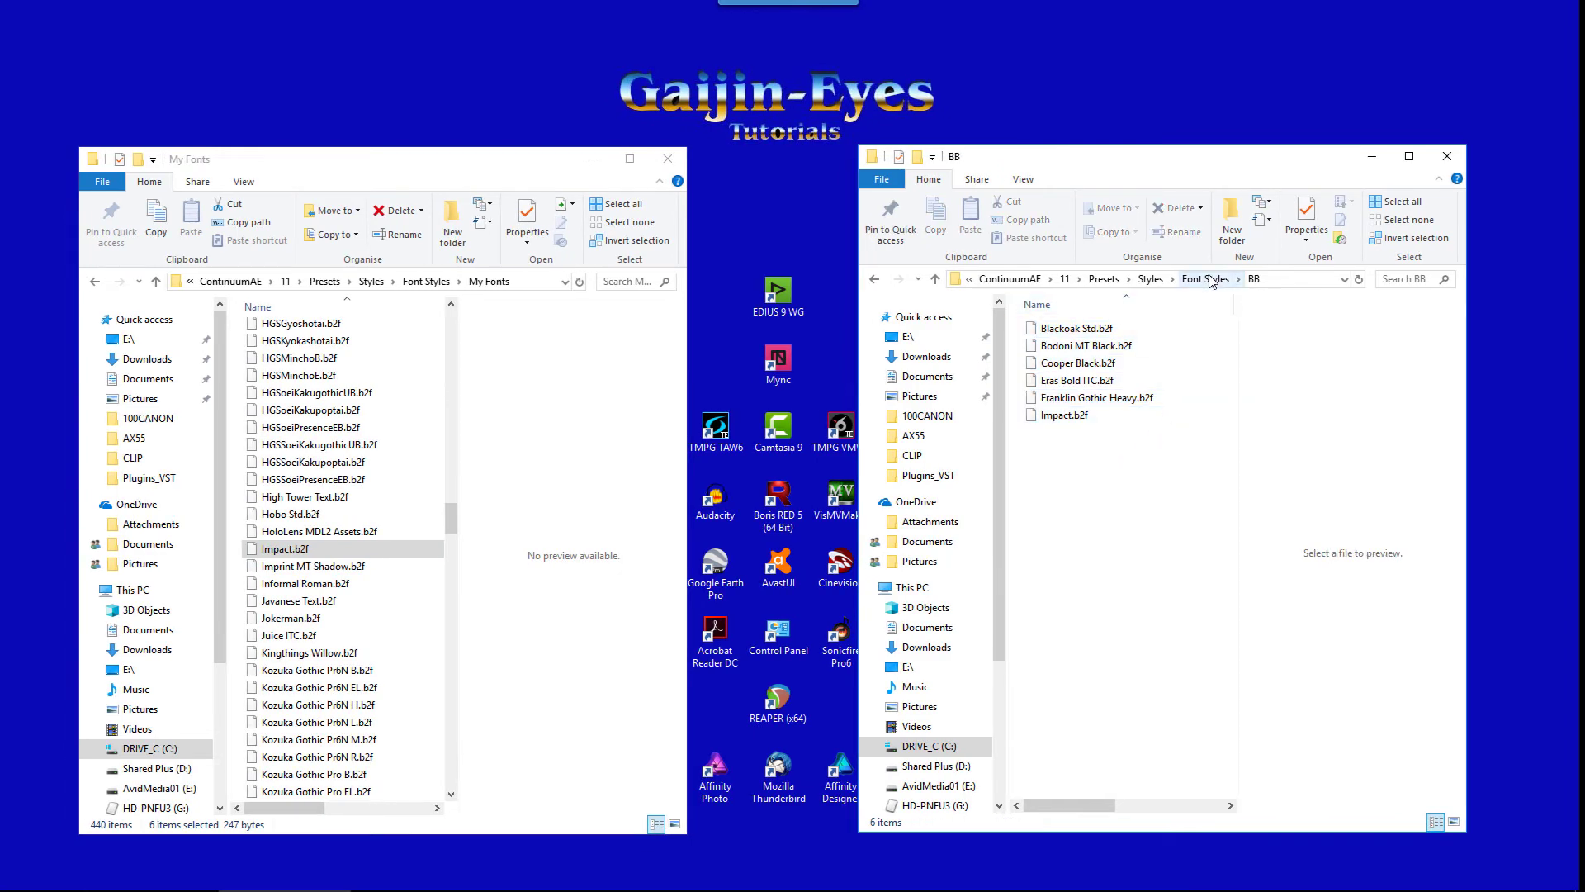
Open the Fancy folder in the second window, and select Alexei Copperplate, Blackadder ITC and Bradley Hand ITC in My Fonts.
left_click(1210, 282)
double_click(1156, 347)
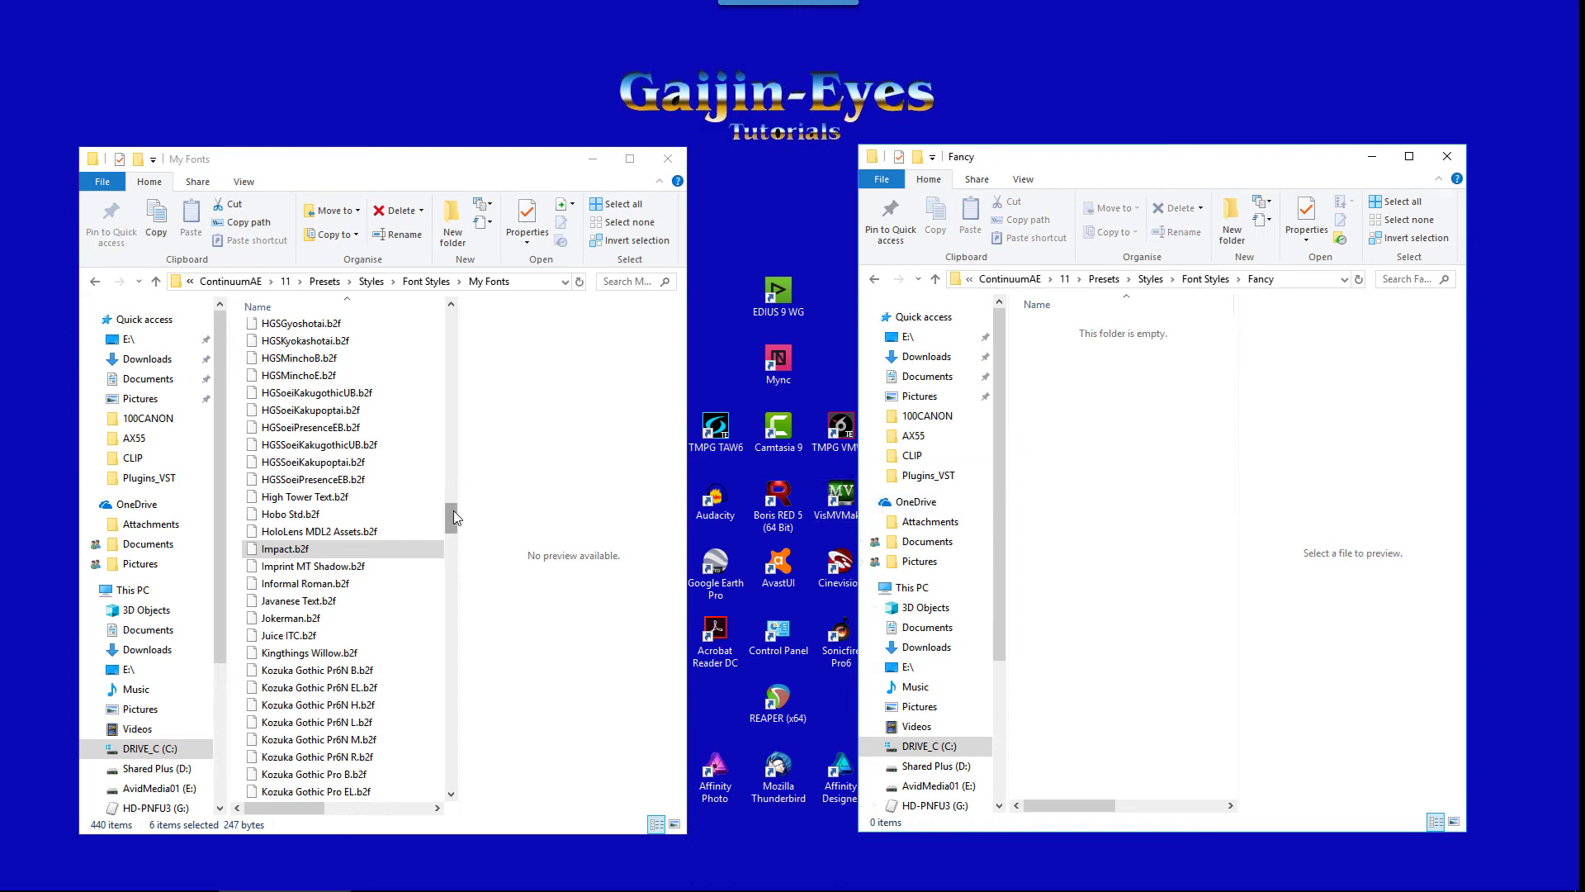
left_click_drag(453, 510, 439, 322)
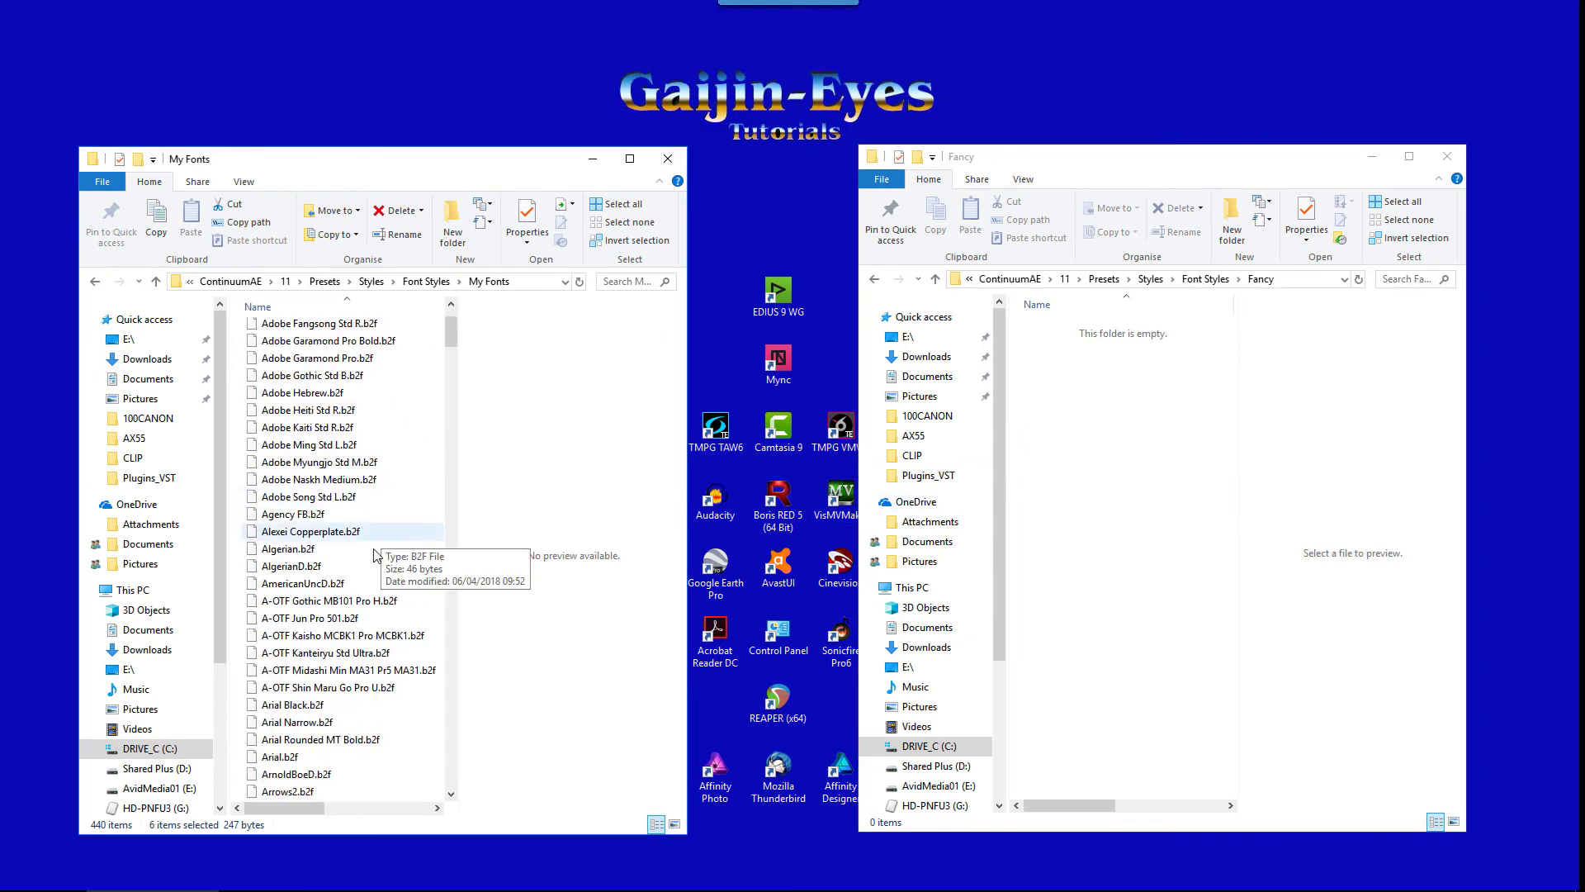
left_click(332, 533)
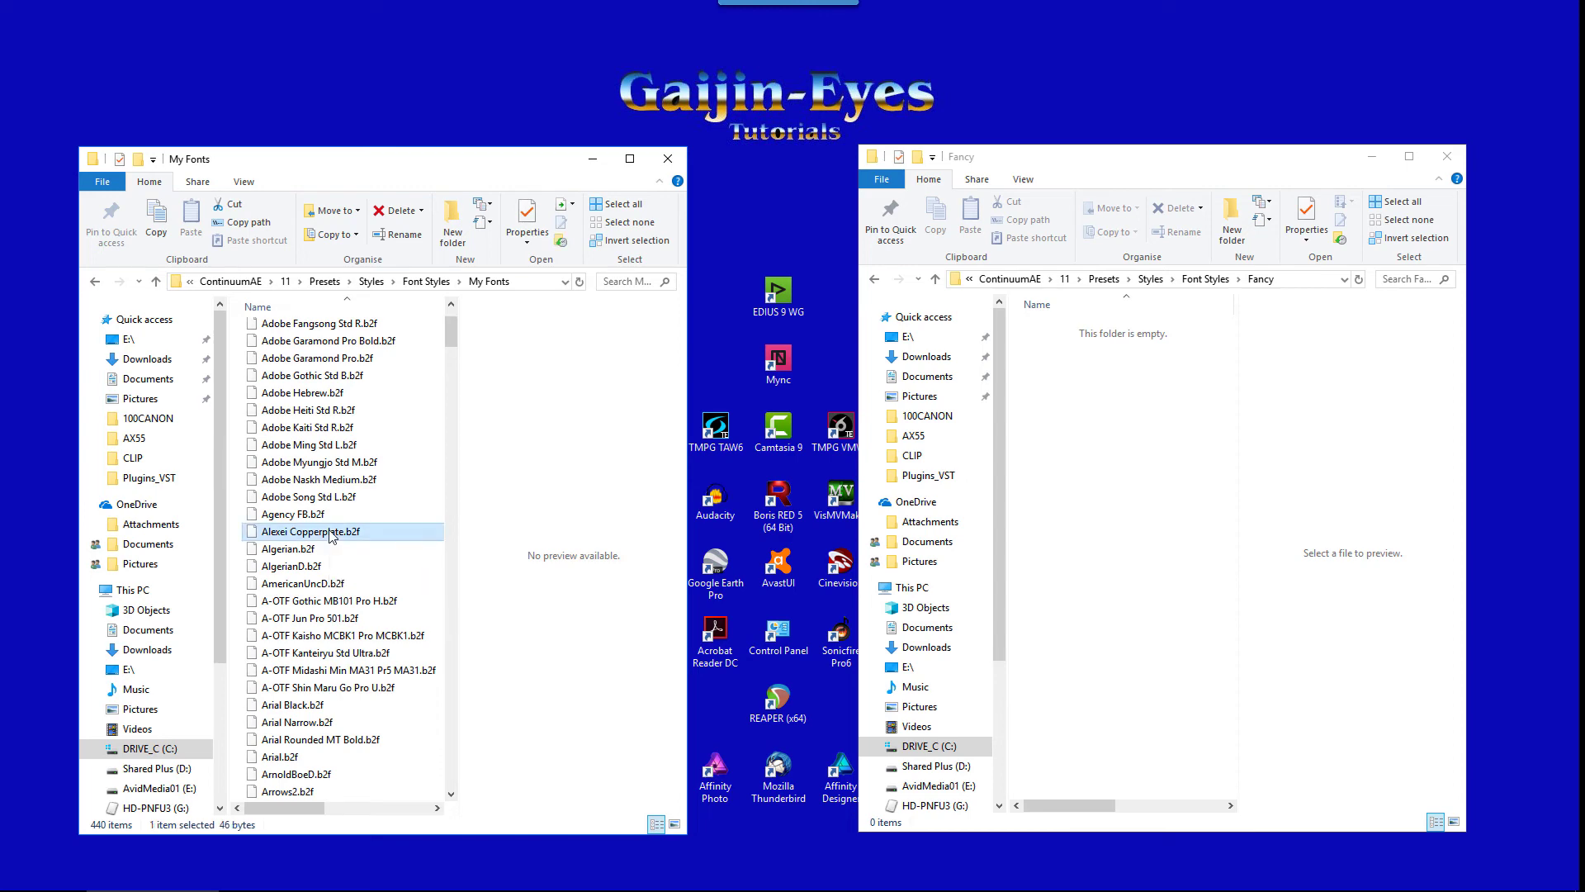
scroll(389, 653, "down", 12)
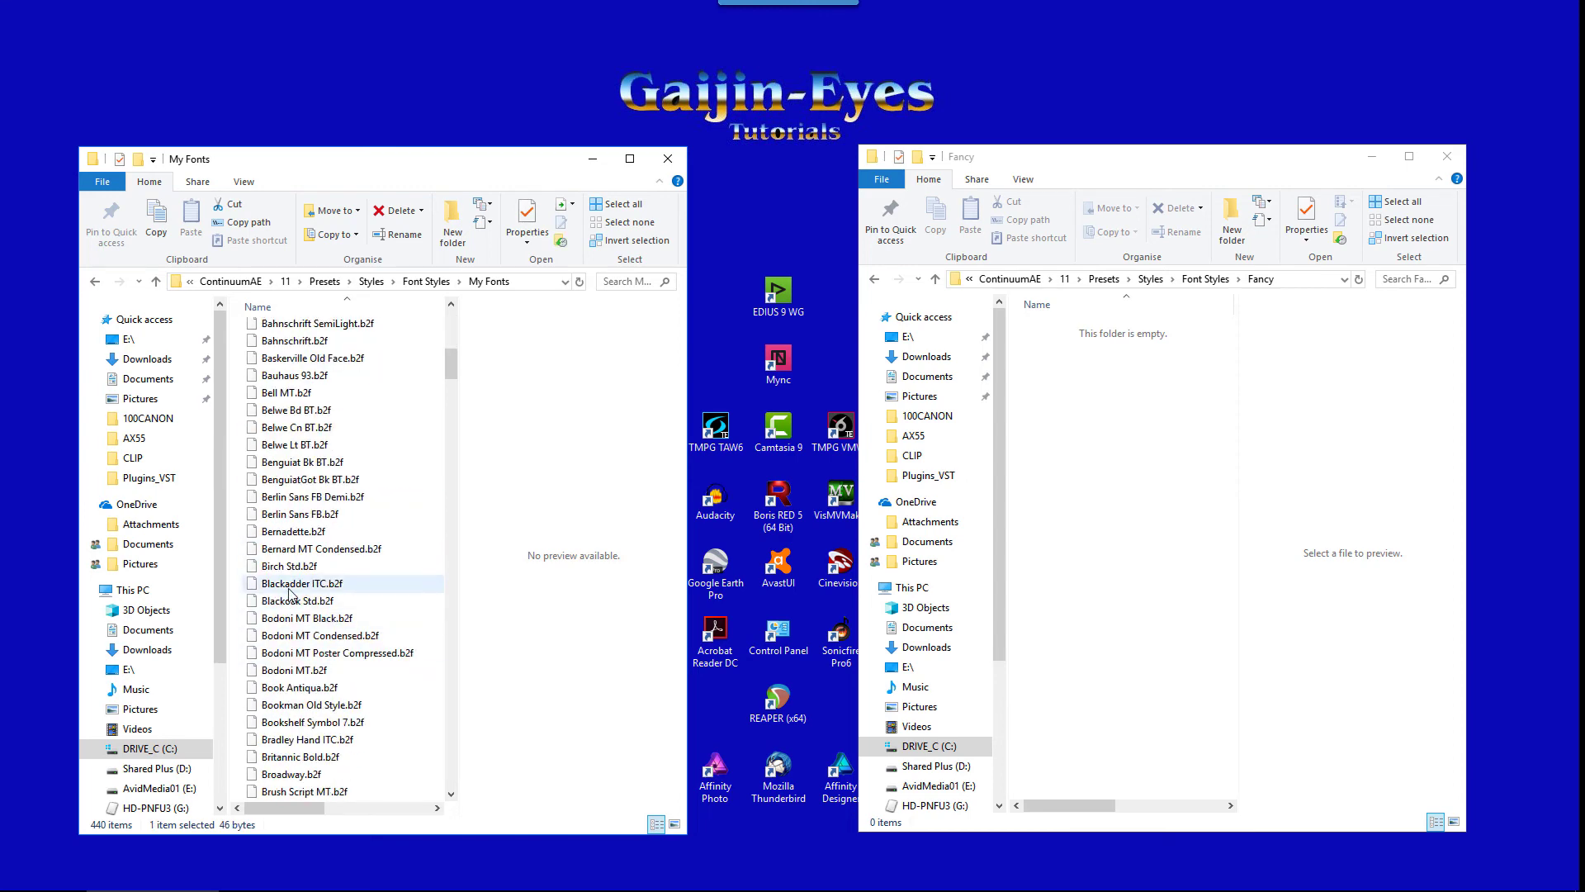
left_click(293, 583, "ctrl")
scroll(393, 628, "down", 3)
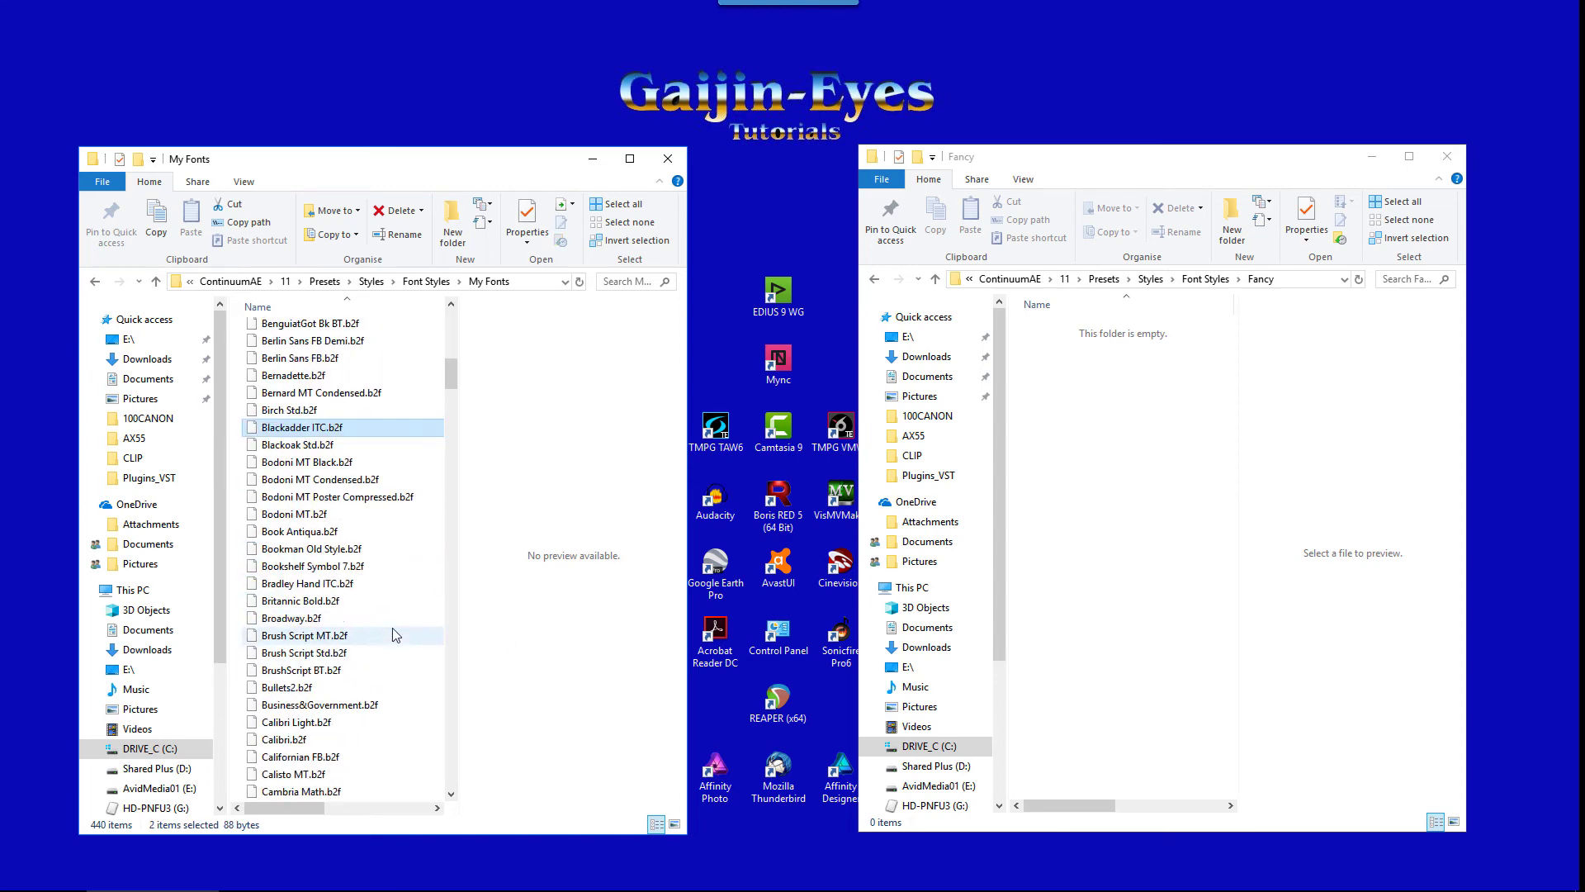
left_click(292, 584, "ctrl")
scroll(292, 627, "down", 6)
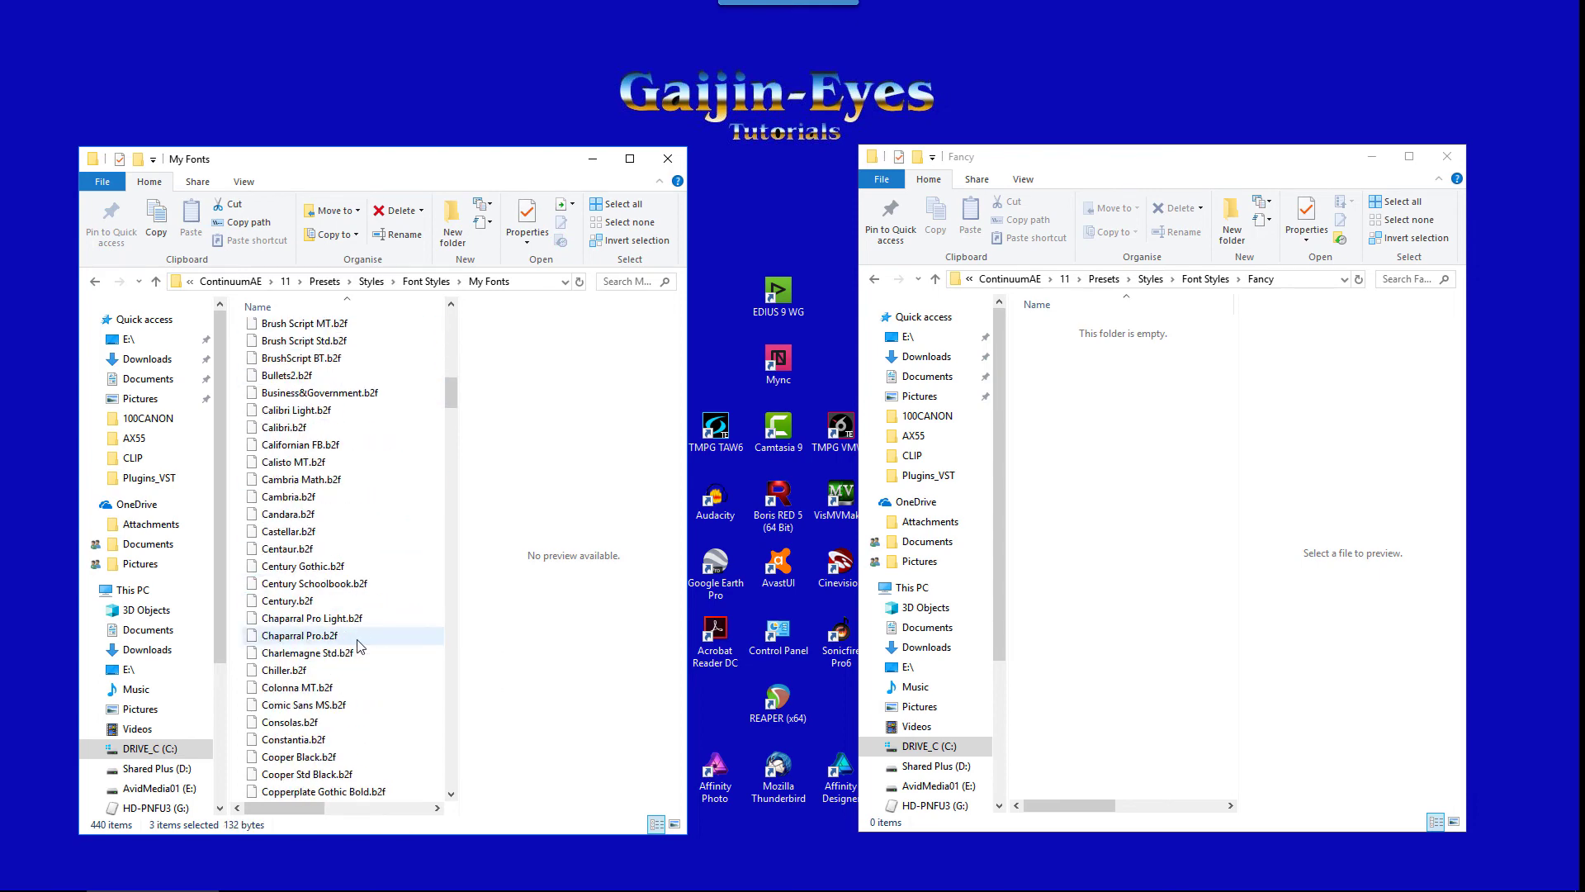
Add Chiller, Curlz MT, Edwardian Script ITC and Gigi to the selection, and copy all seven font files from My Fonts into Fancy.
left_click(292, 672, "ctrl")
scroll(292, 644, "down", 5)
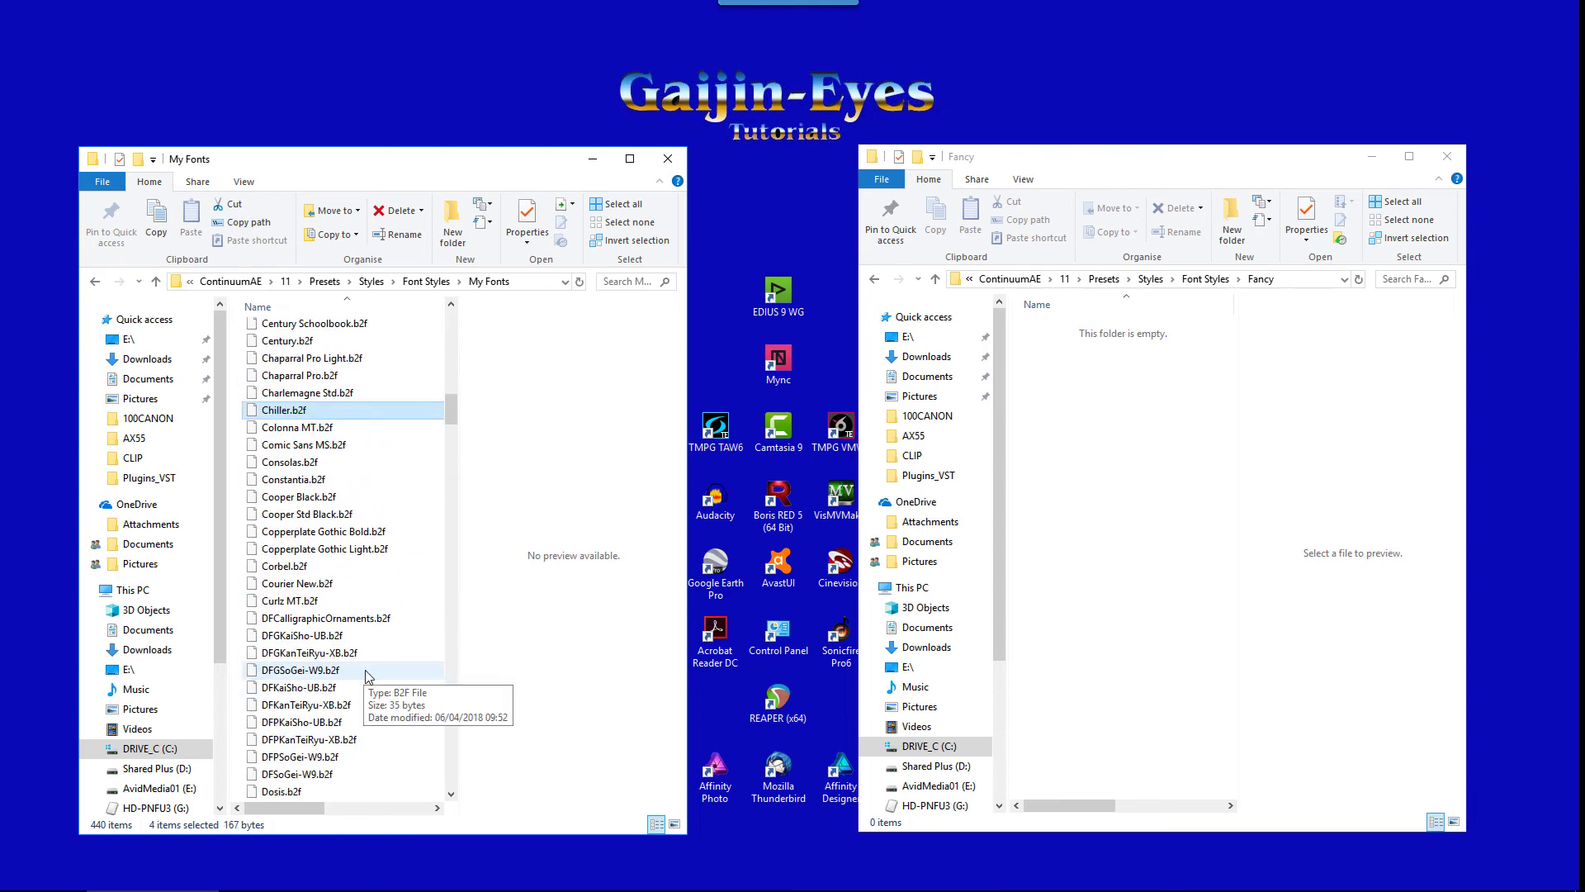
left_click(291, 603, "ctrl")
scroll(291, 602, "down", 6)
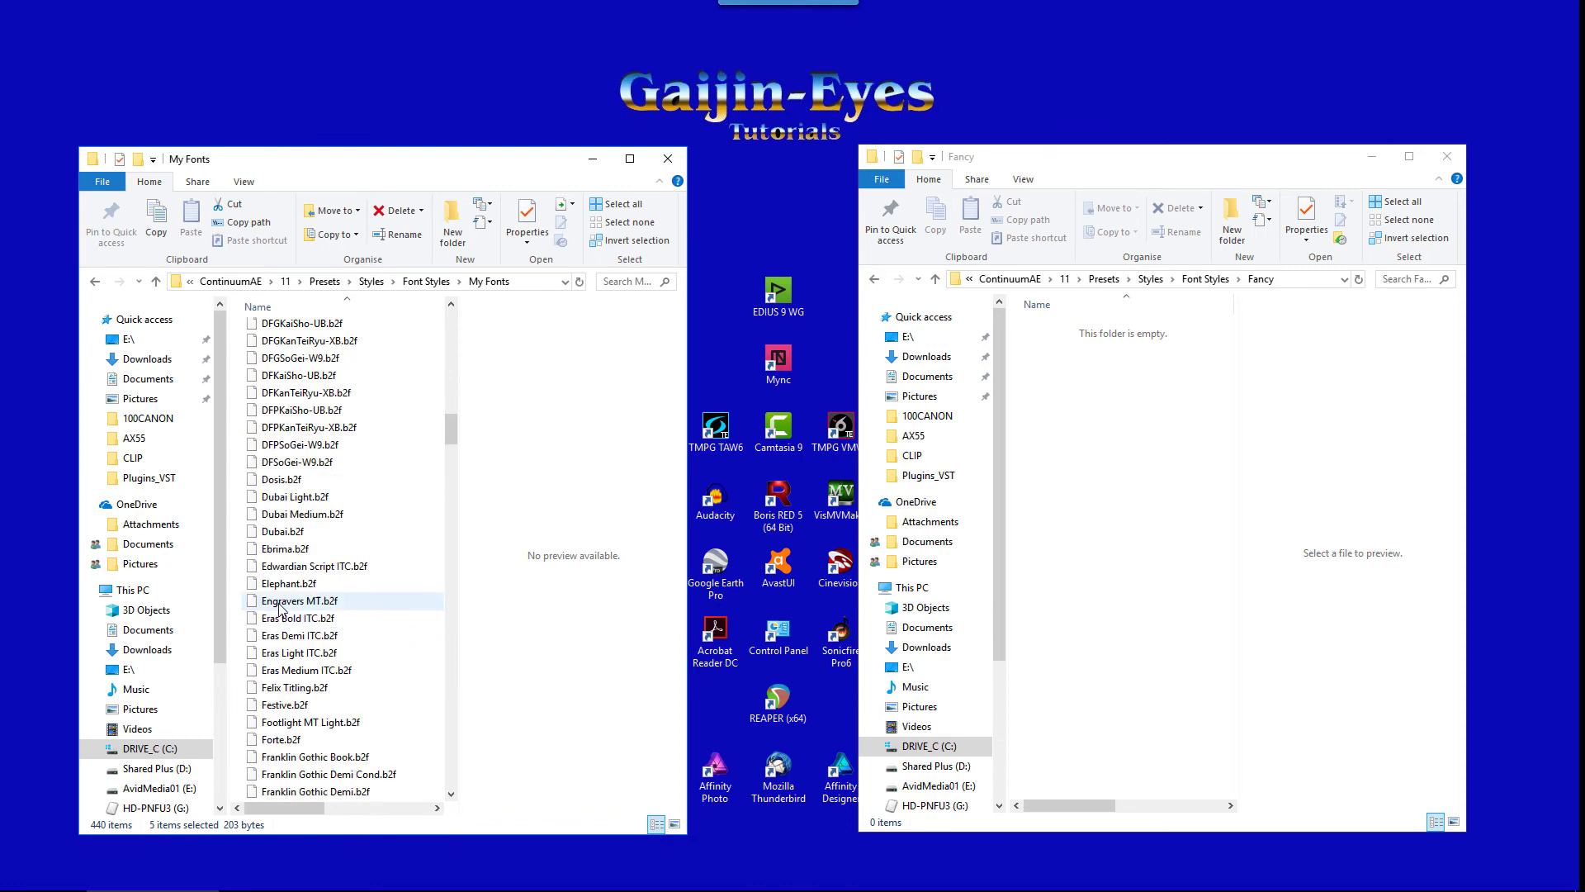
left_click(285, 568, "ctrl")
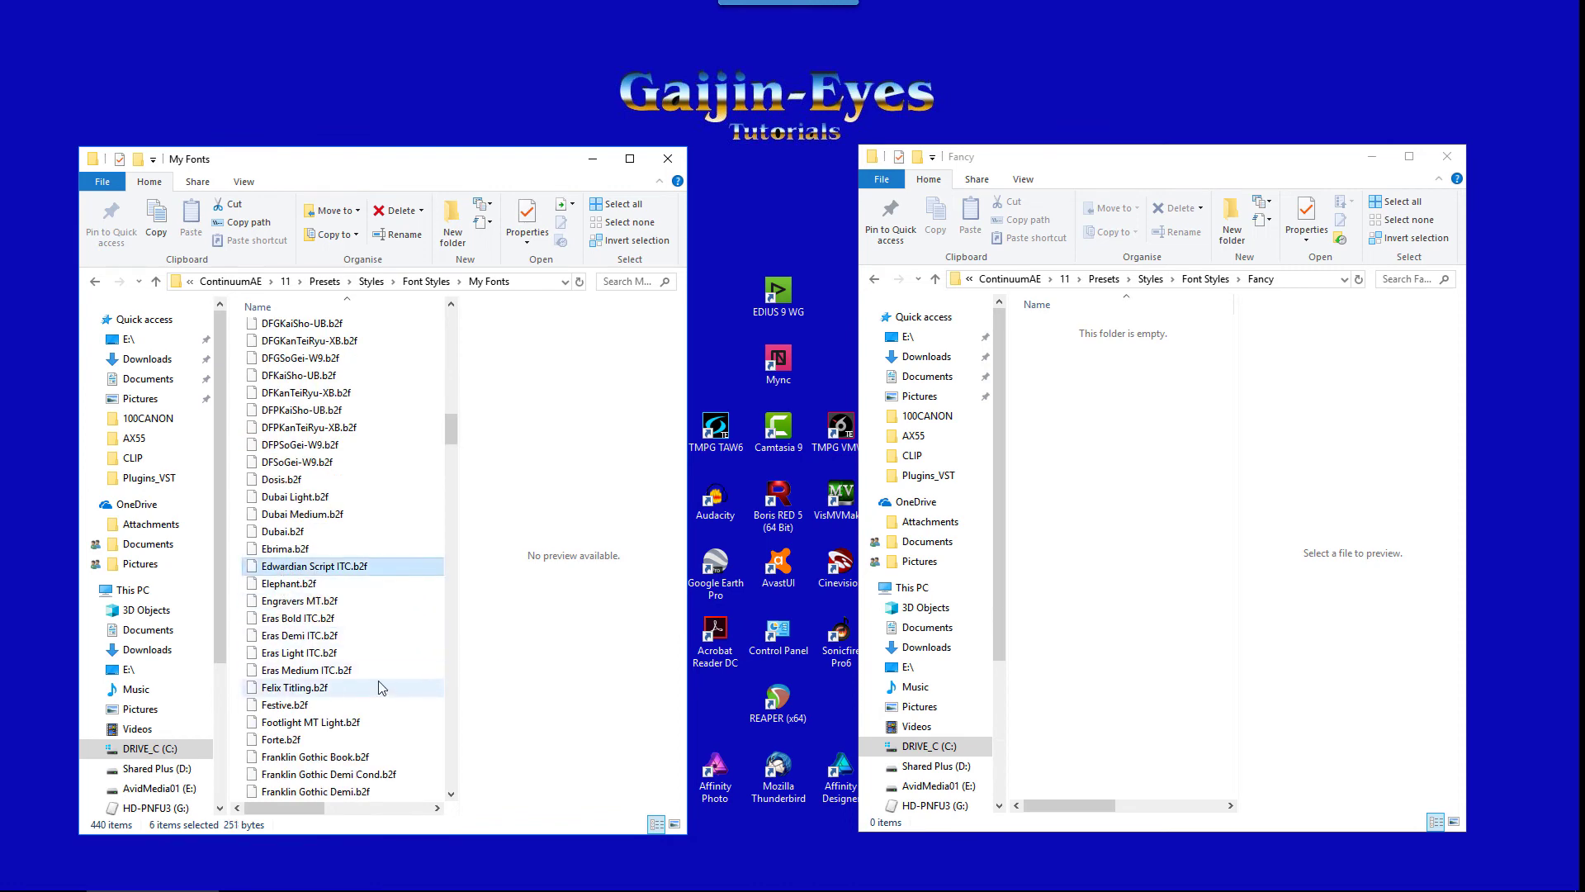
scroll(389, 687, "down", 8)
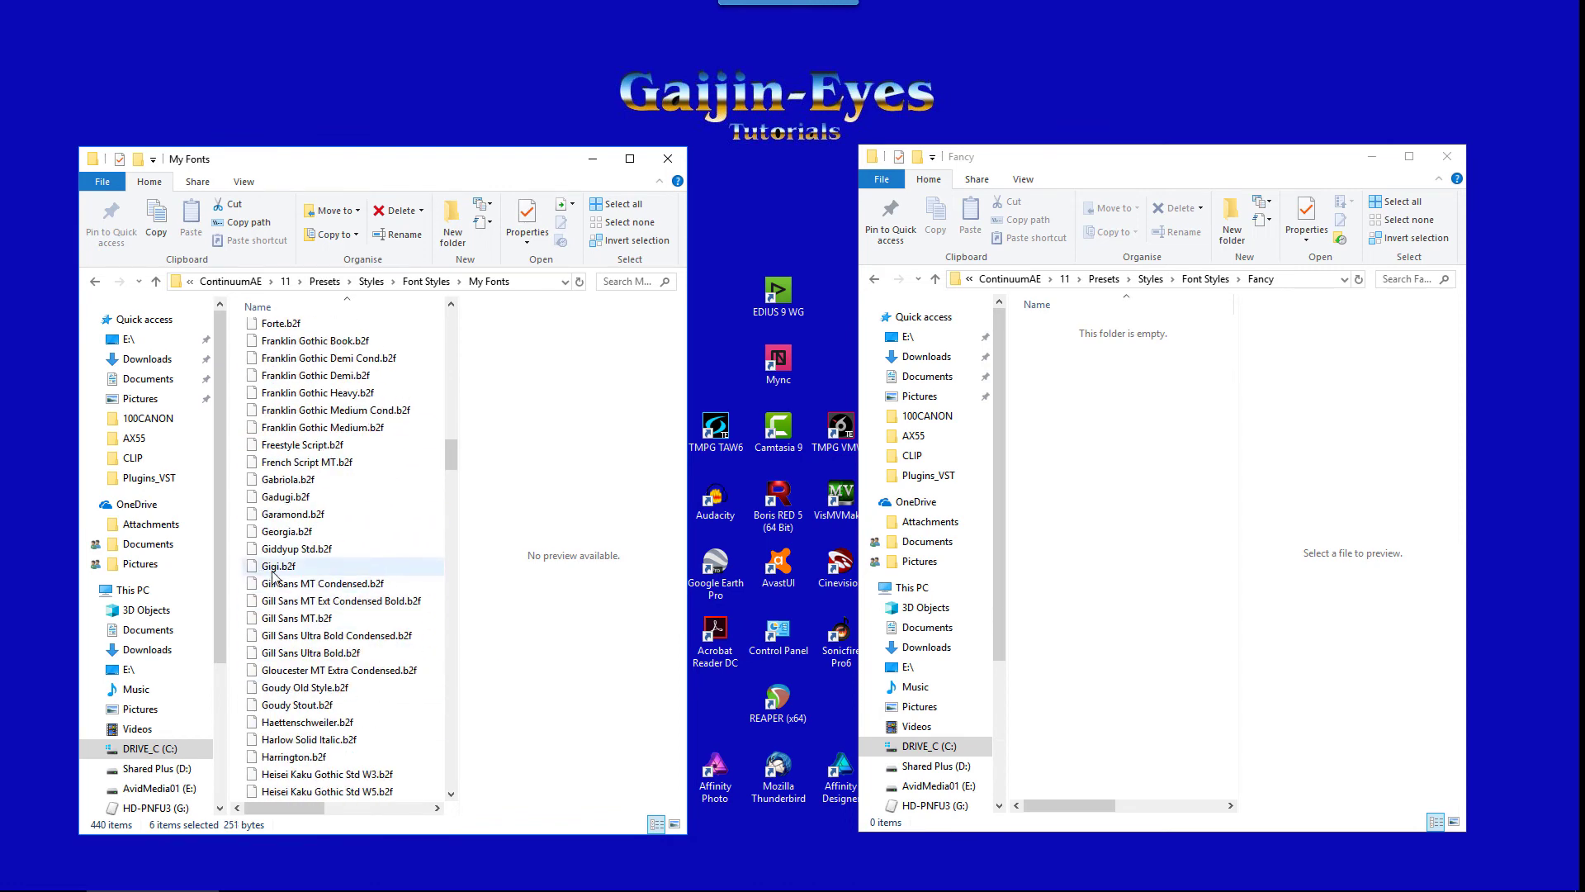
left_click(276, 569, "ctrl")
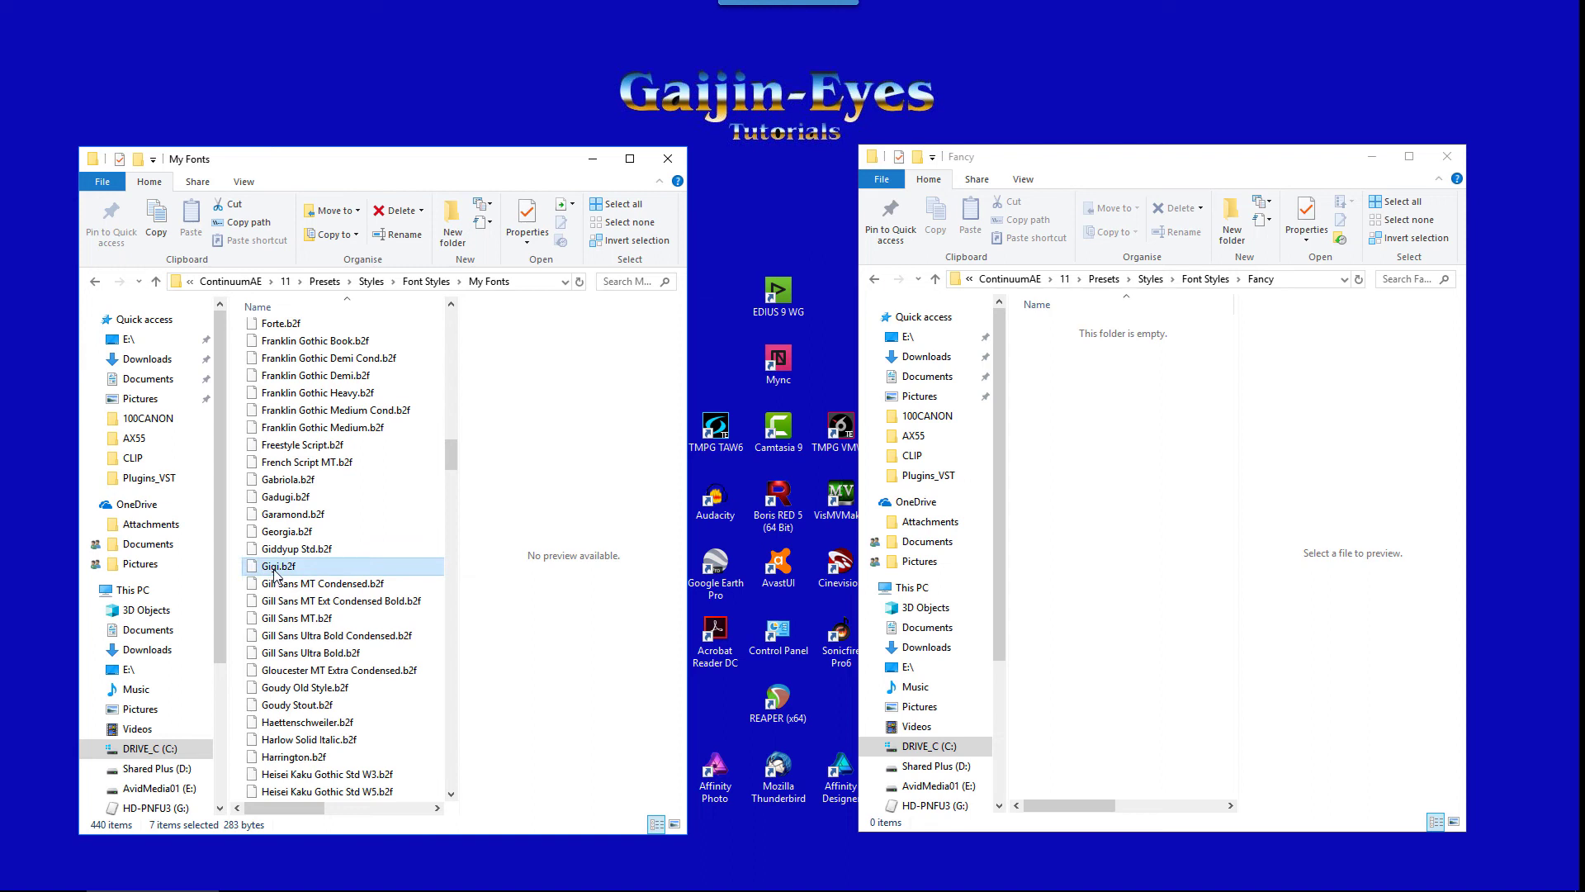
left_click_drag(274, 572, 1205, 532)
key("ctrl")
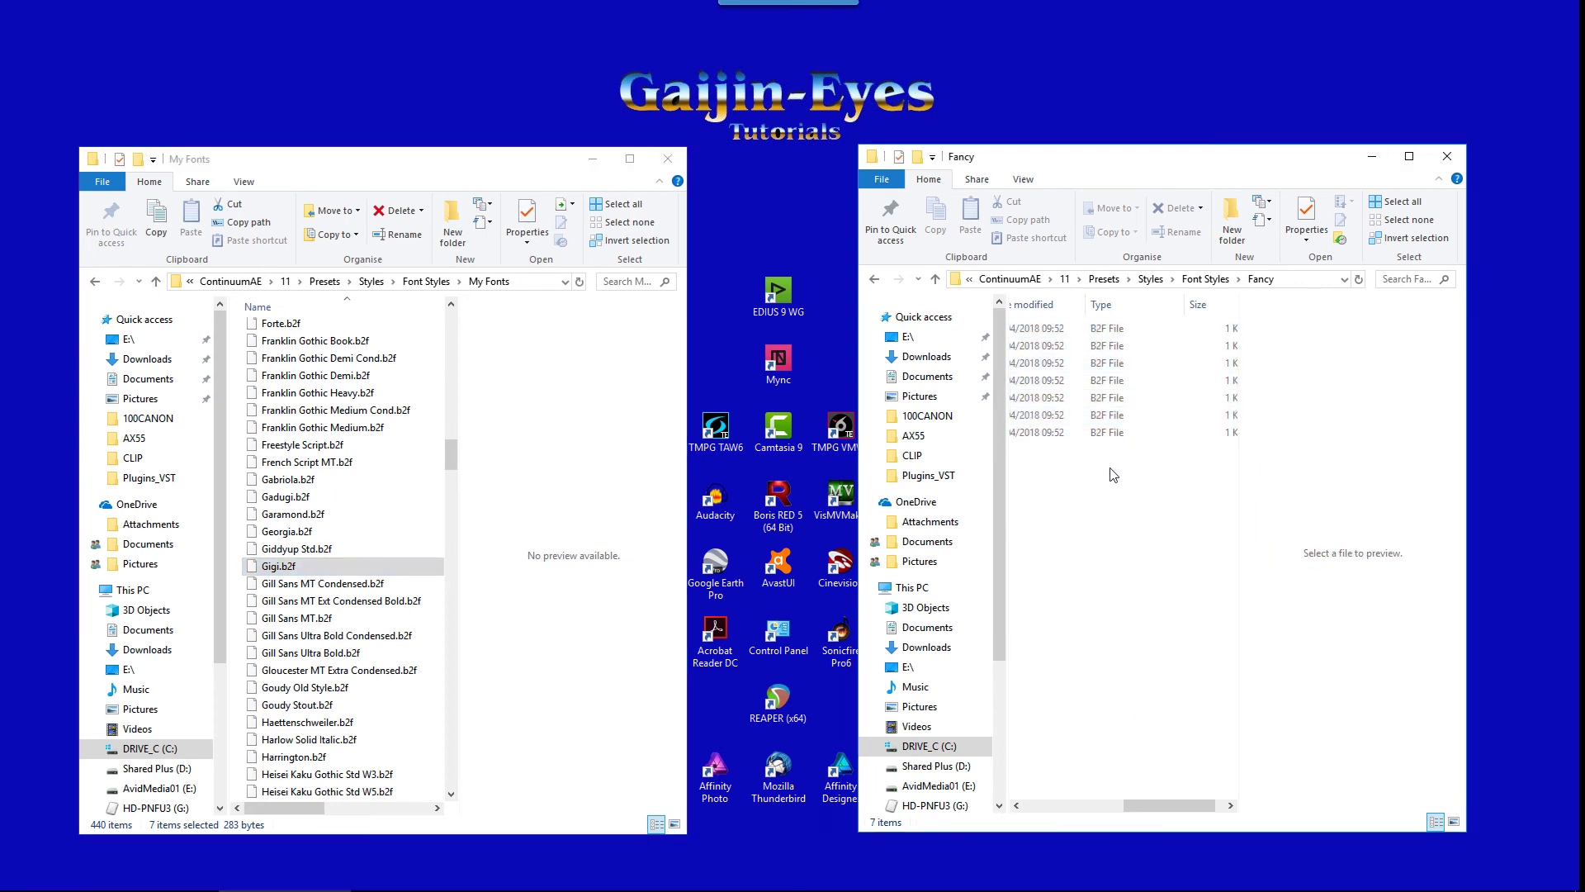
Open the Swiss folder in the second window, and copy the font files from Swis721 BdCnOul BT through Swiss924 BT into it.
left_click(1226, 281)
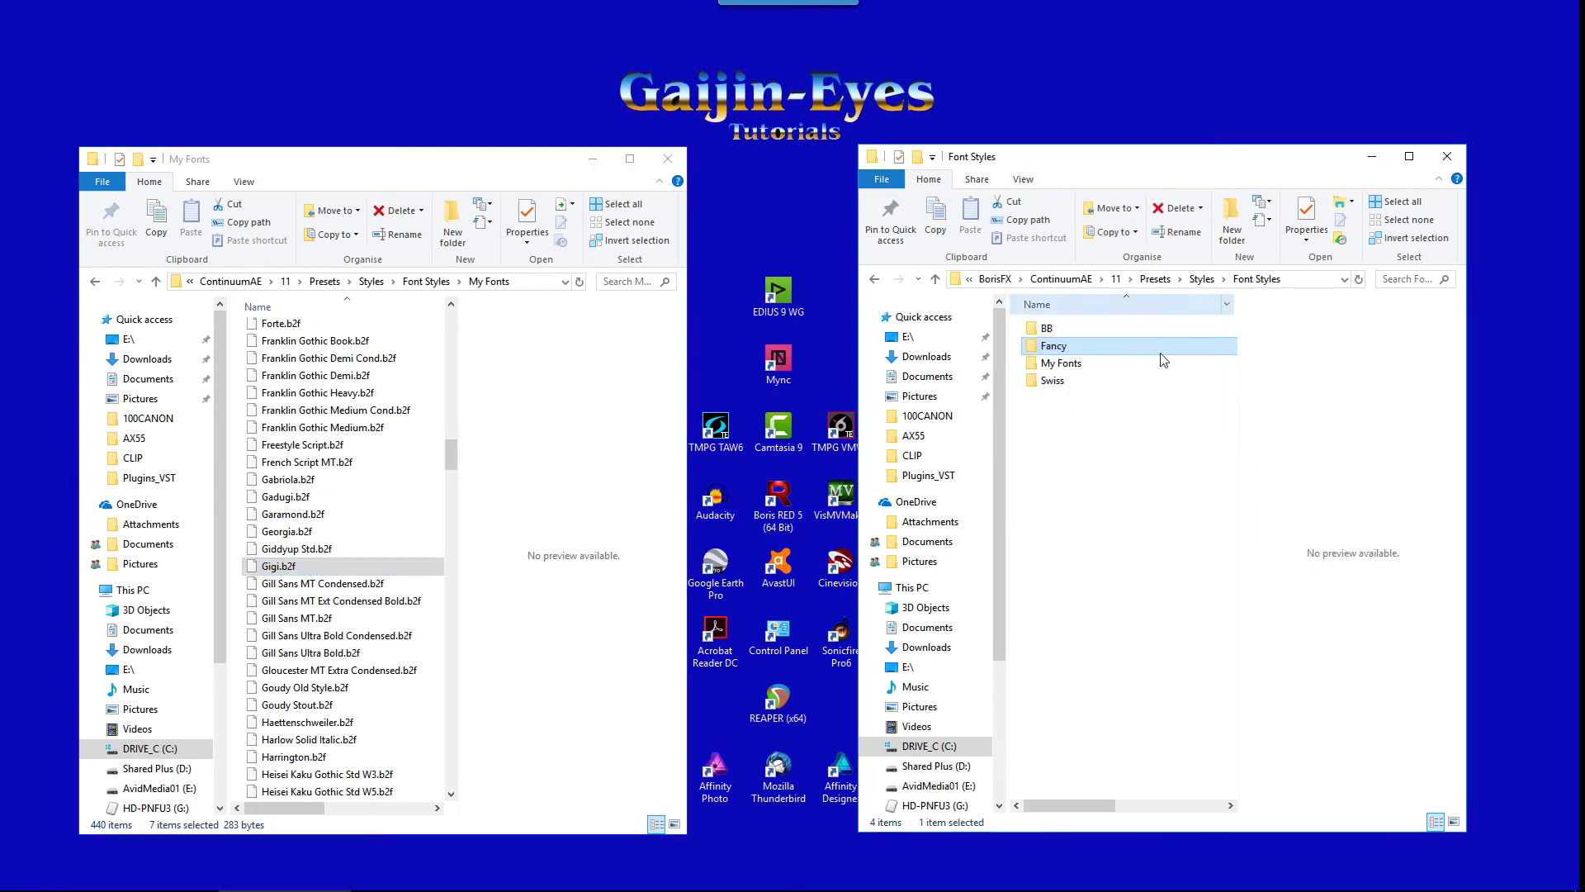
double_click(1042, 385)
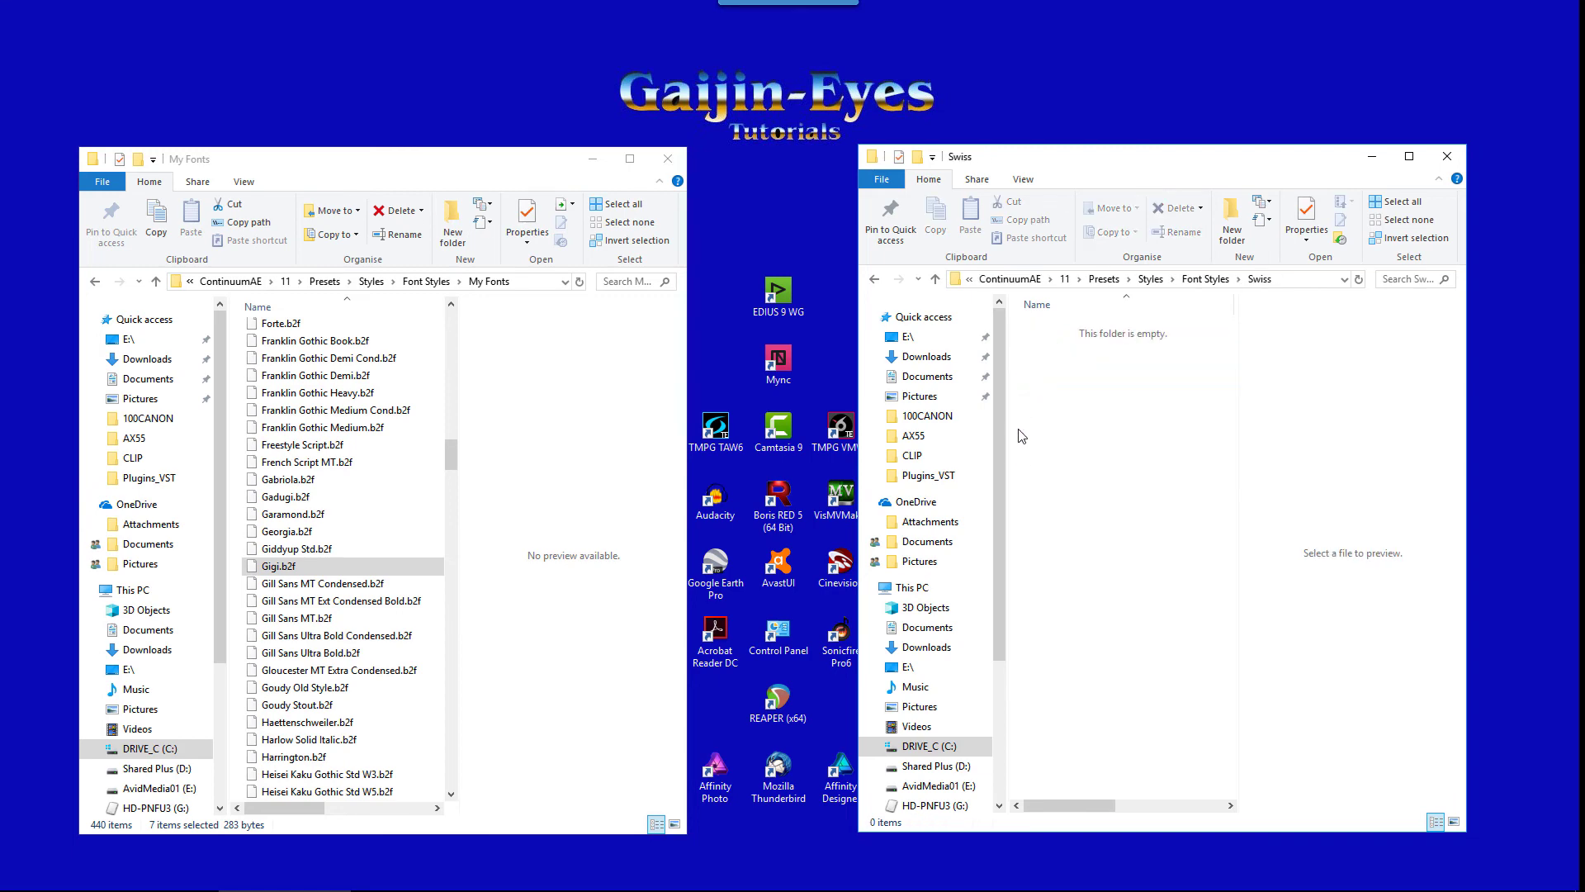
left_click_drag(456, 457, 447, 708)
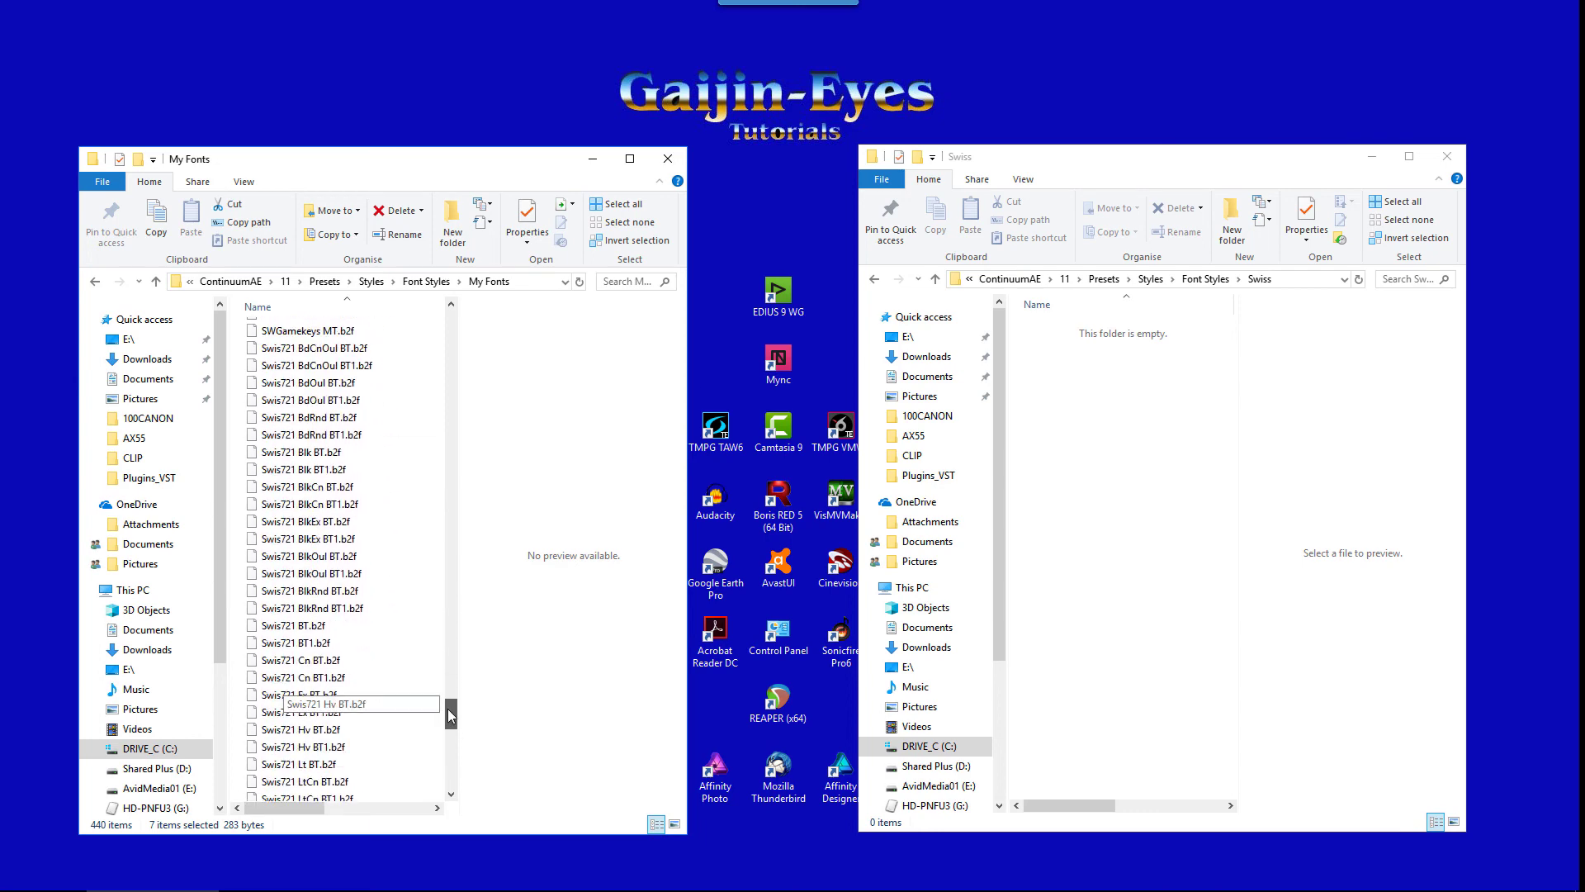
left_click(324, 350)
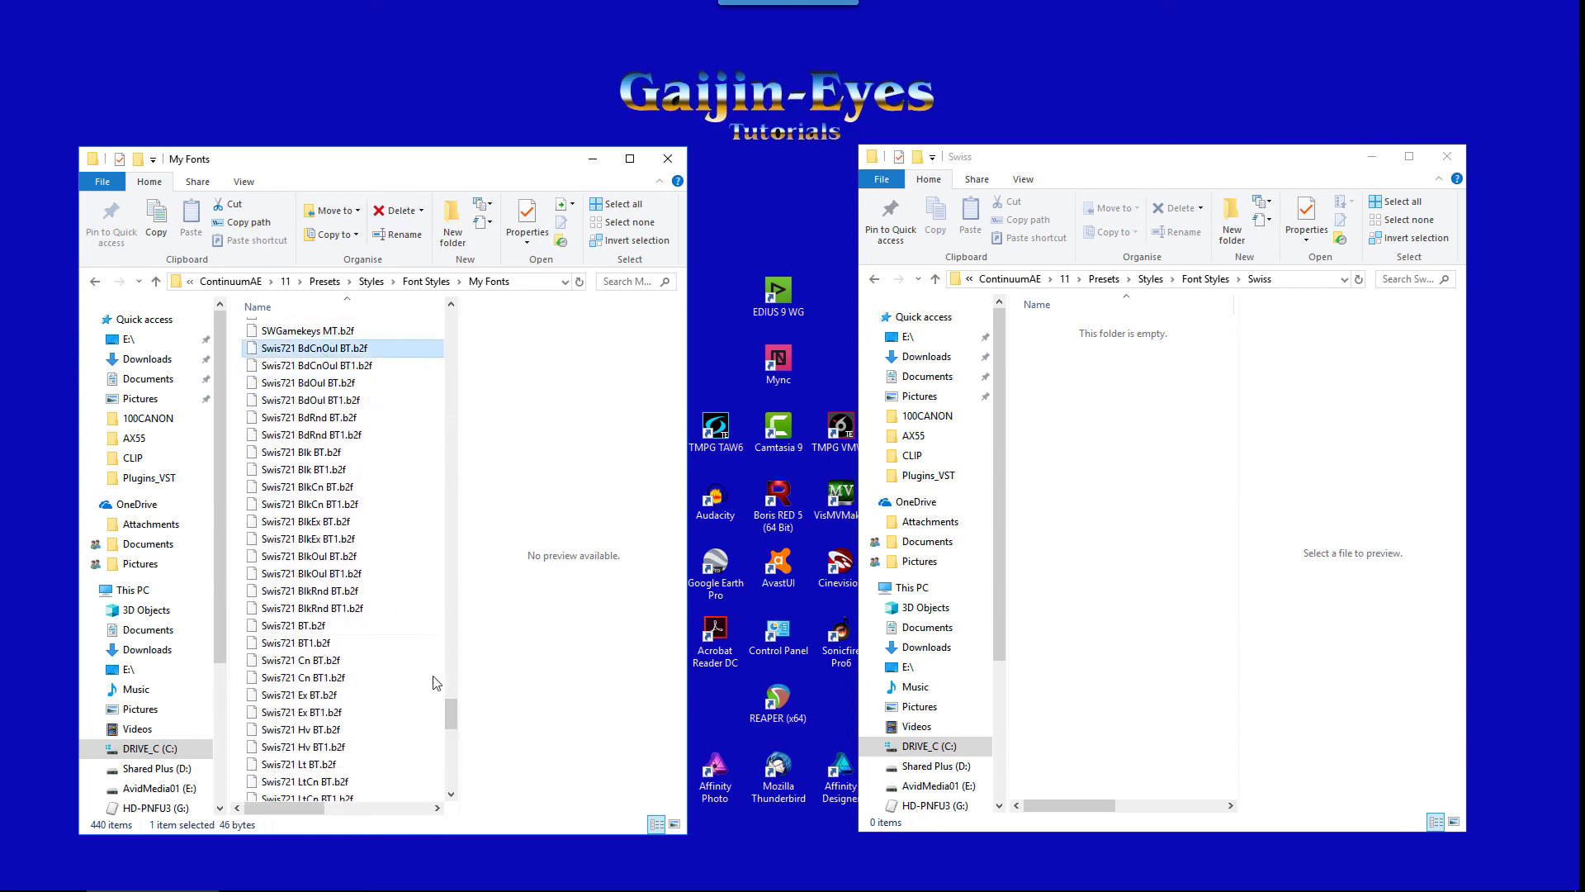
left_click_drag(449, 705, 457, 733)
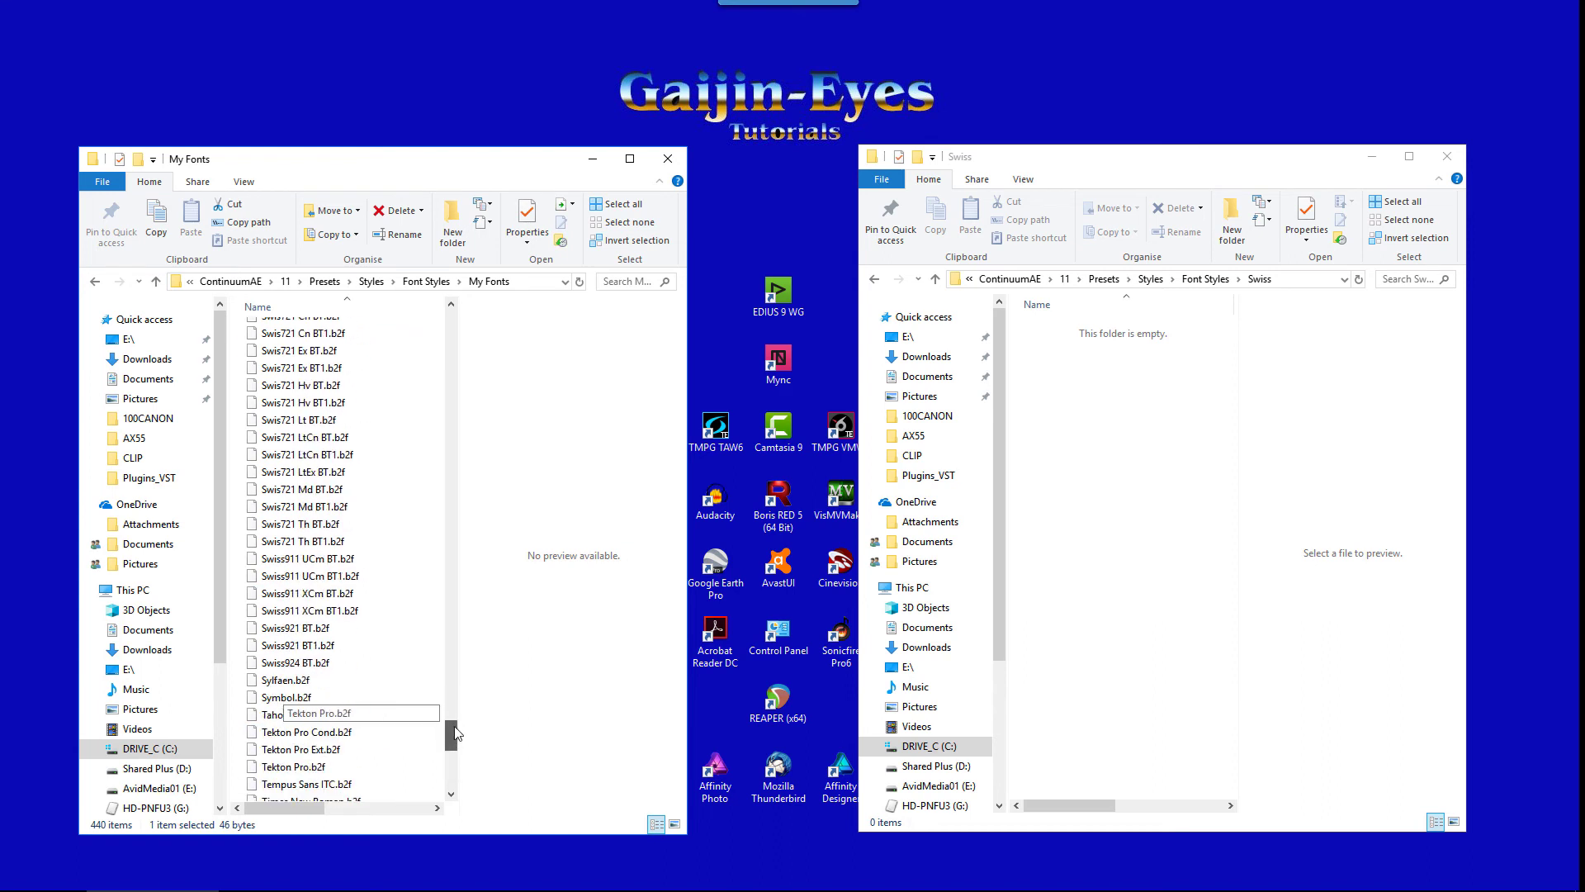
left_click(294, 663, "shift")
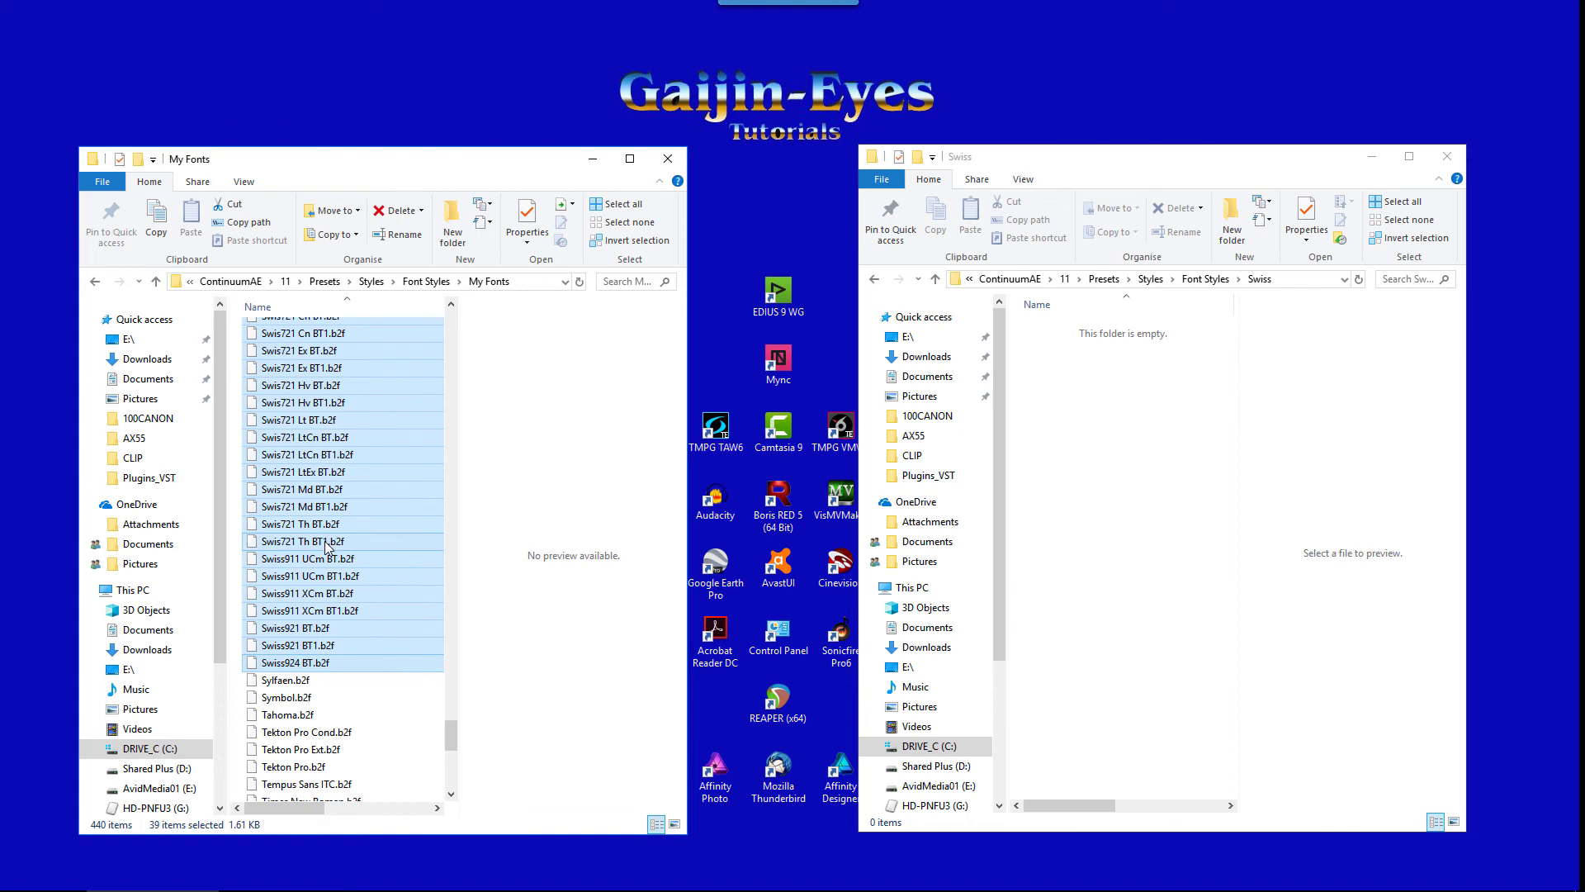
left_click_drag(329, 547, 1131, 585)
key("ctrl")
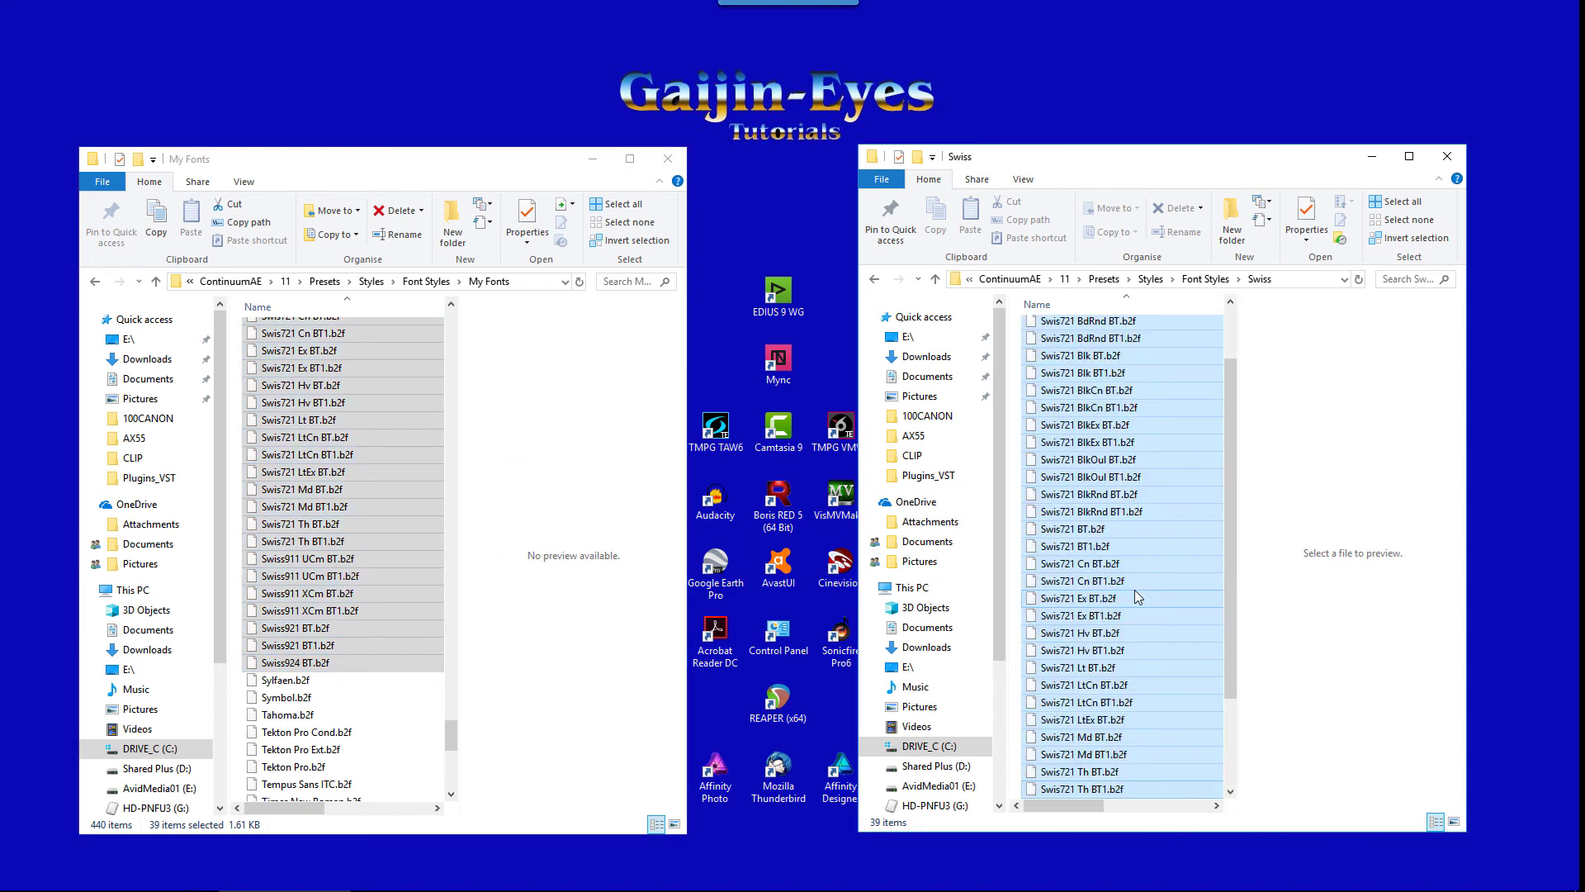
Close both File Explorer windows, and display the font styles in BCC Title Studio.
left_click(1447, 157)
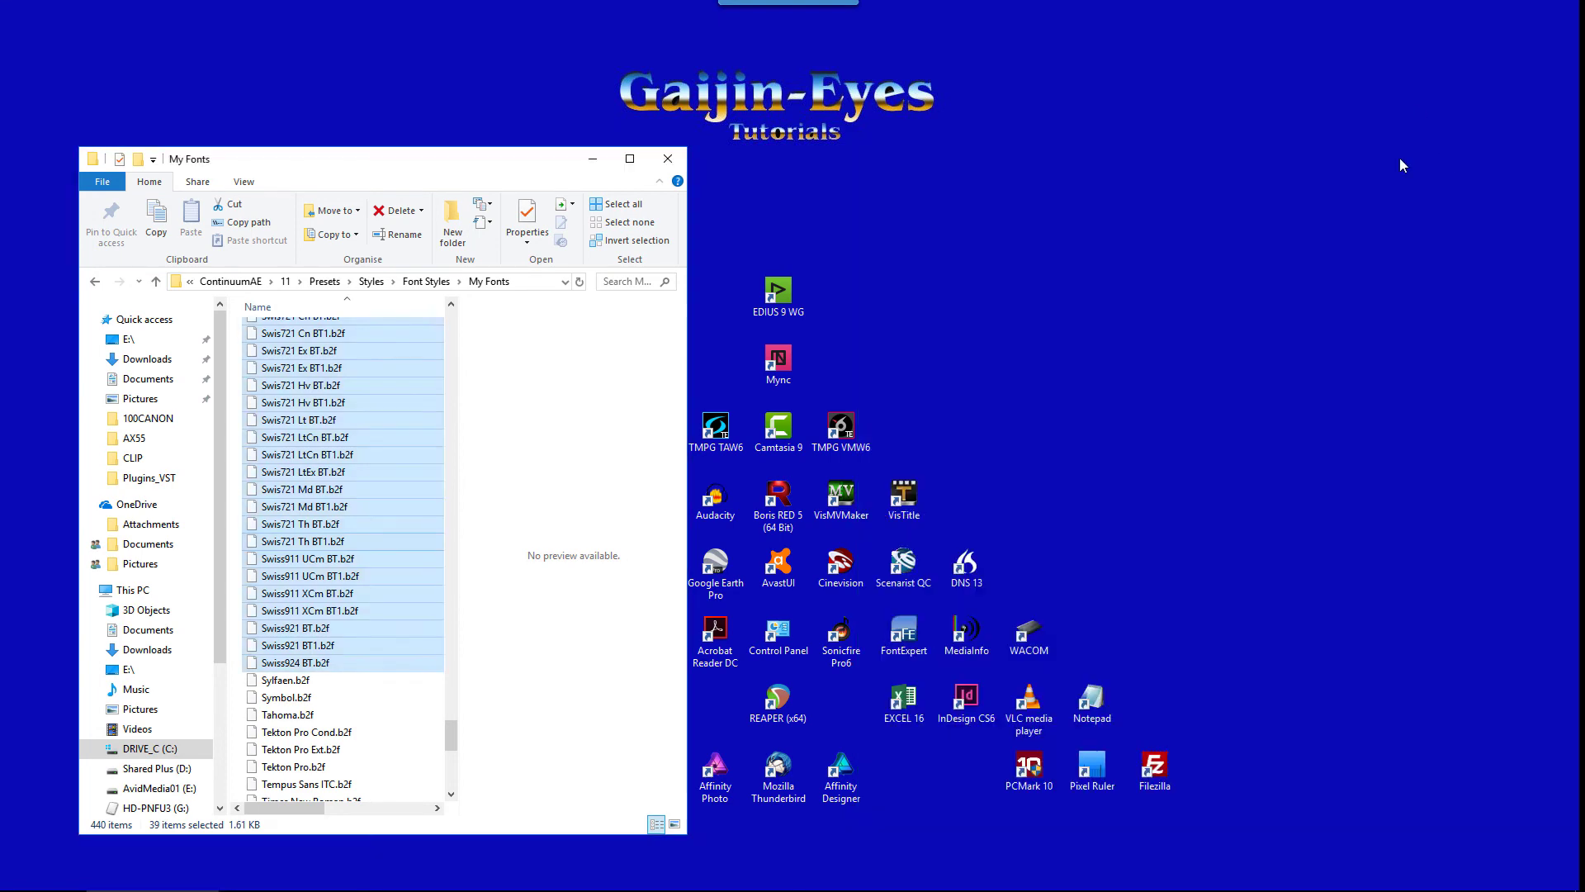
left_click(668, 158)
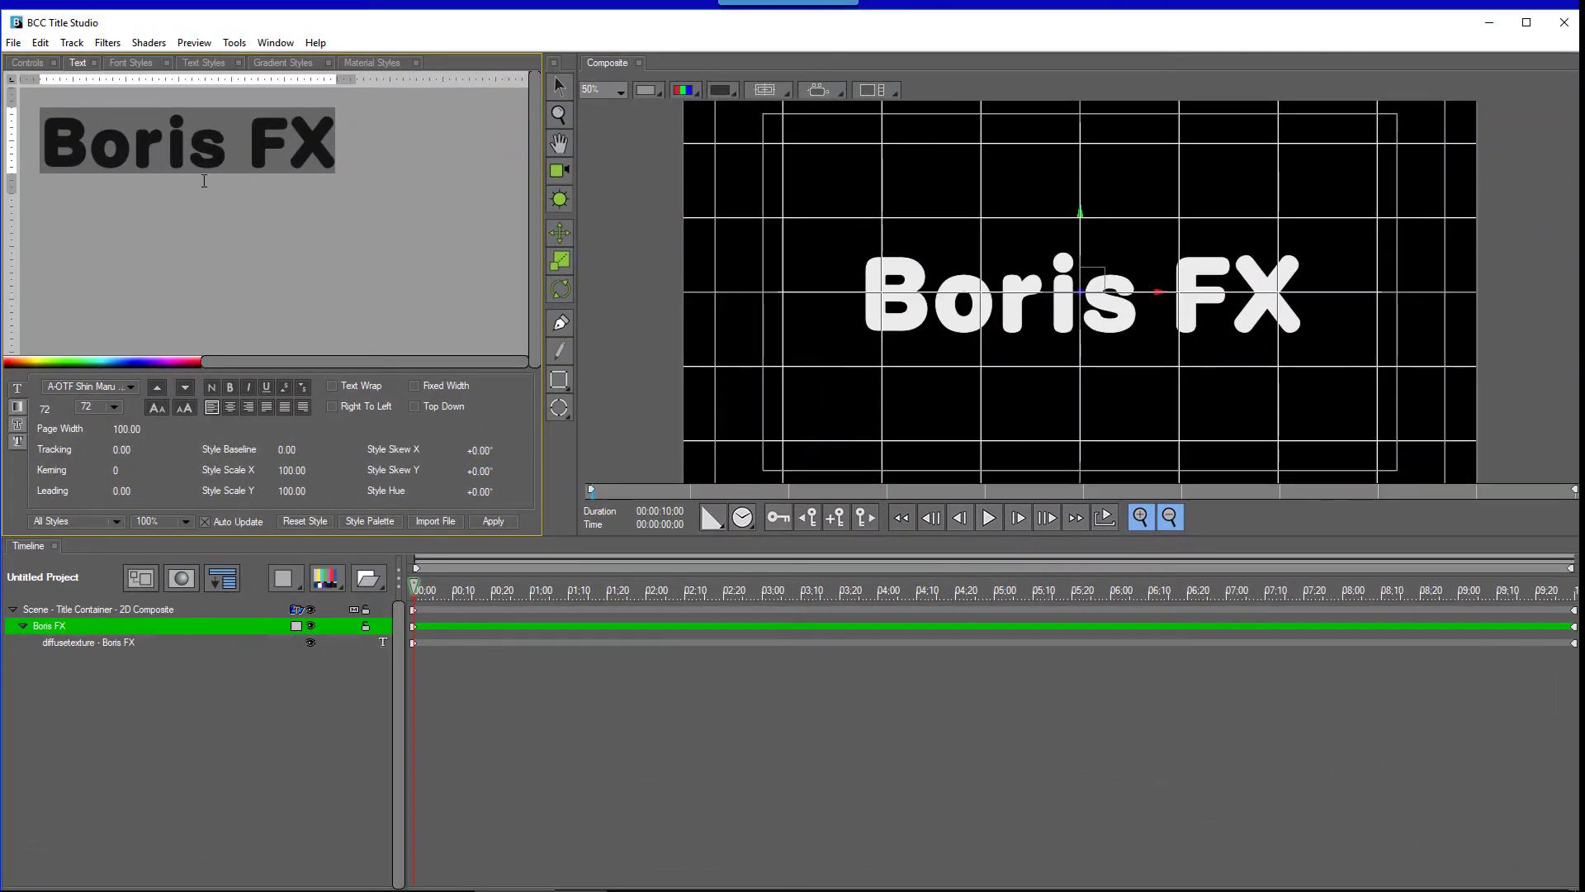
left_click(169, 66)
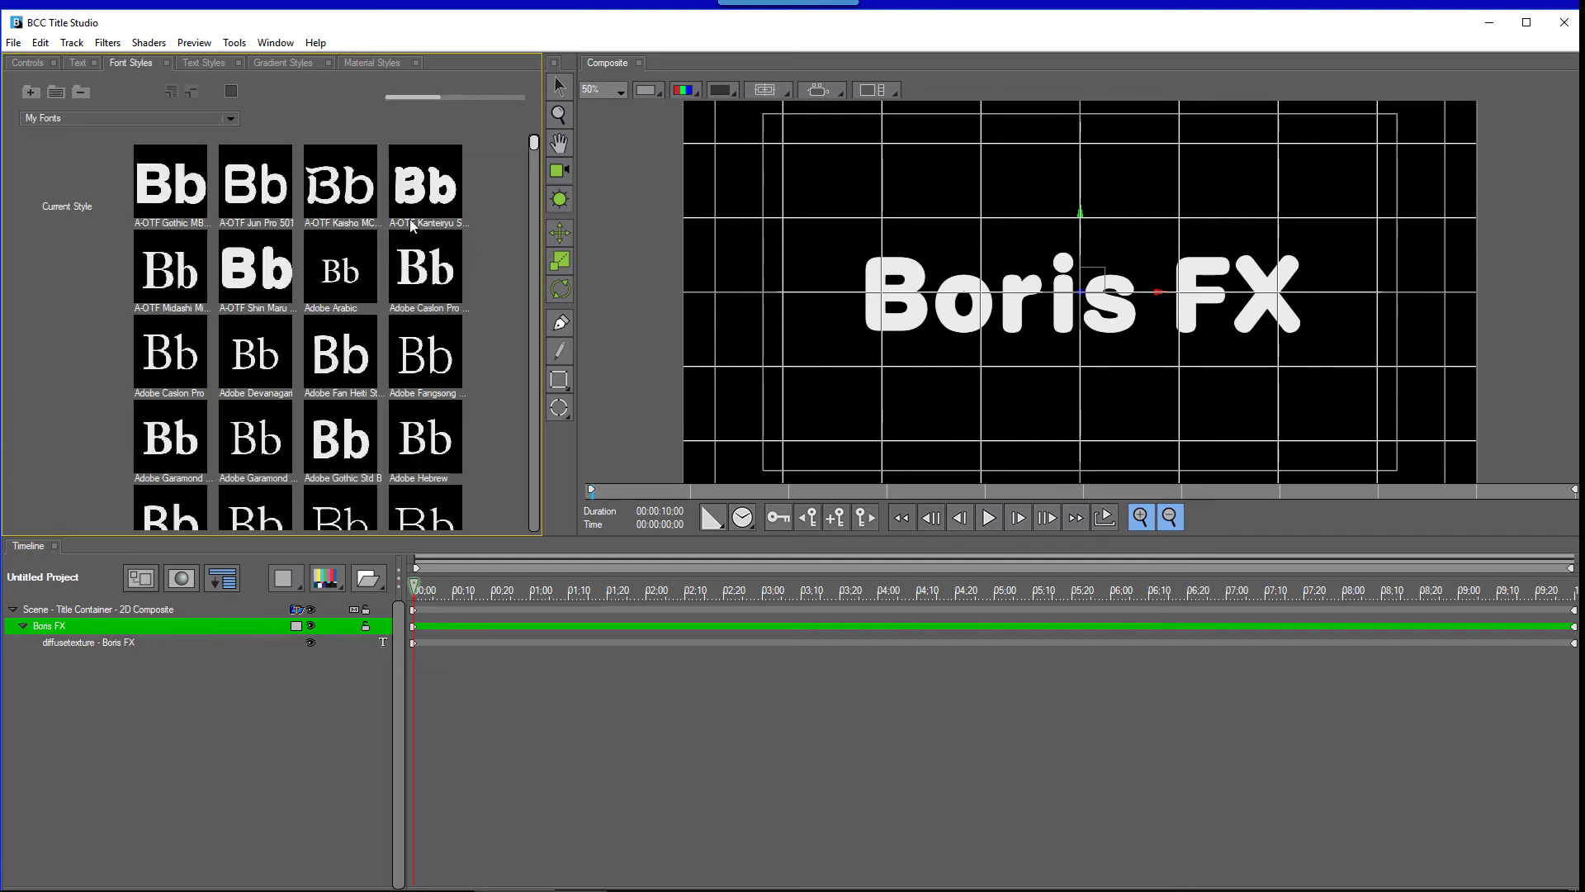
mouse_move(533, 148)
left_mouse_down()
mouse_move(528, 247)
mouse_move(523, 153)
left_mouse_up()
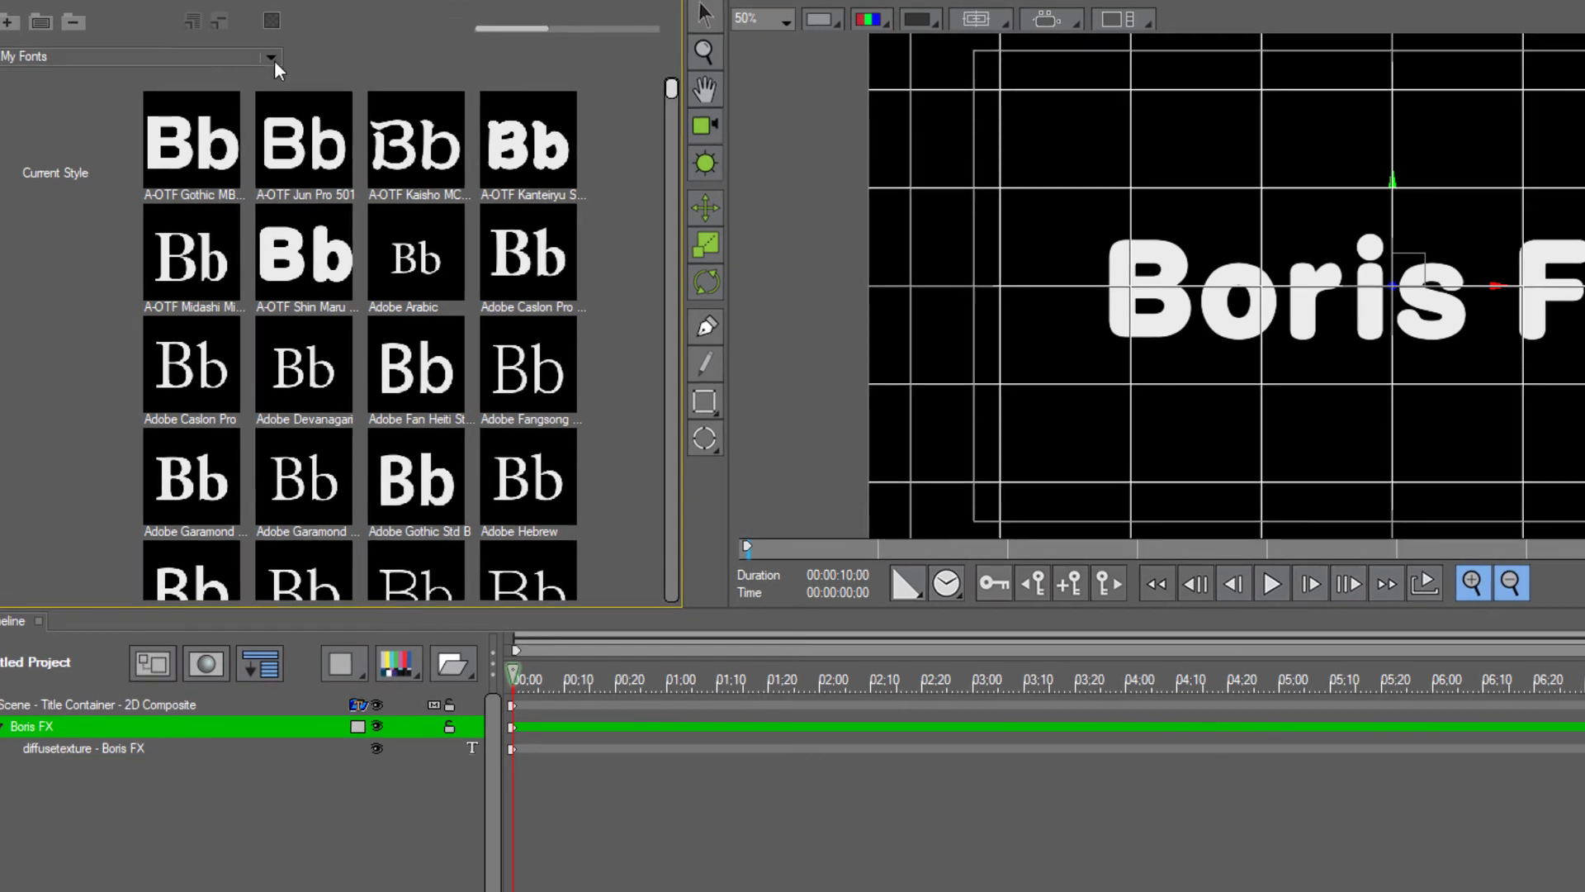
Show the Fancy font category, and try Blackadder ITC, Curlz MT, Edwardian Script ITC, Gigi and Chiller on the Boris FX text.
left_click(271, 58)
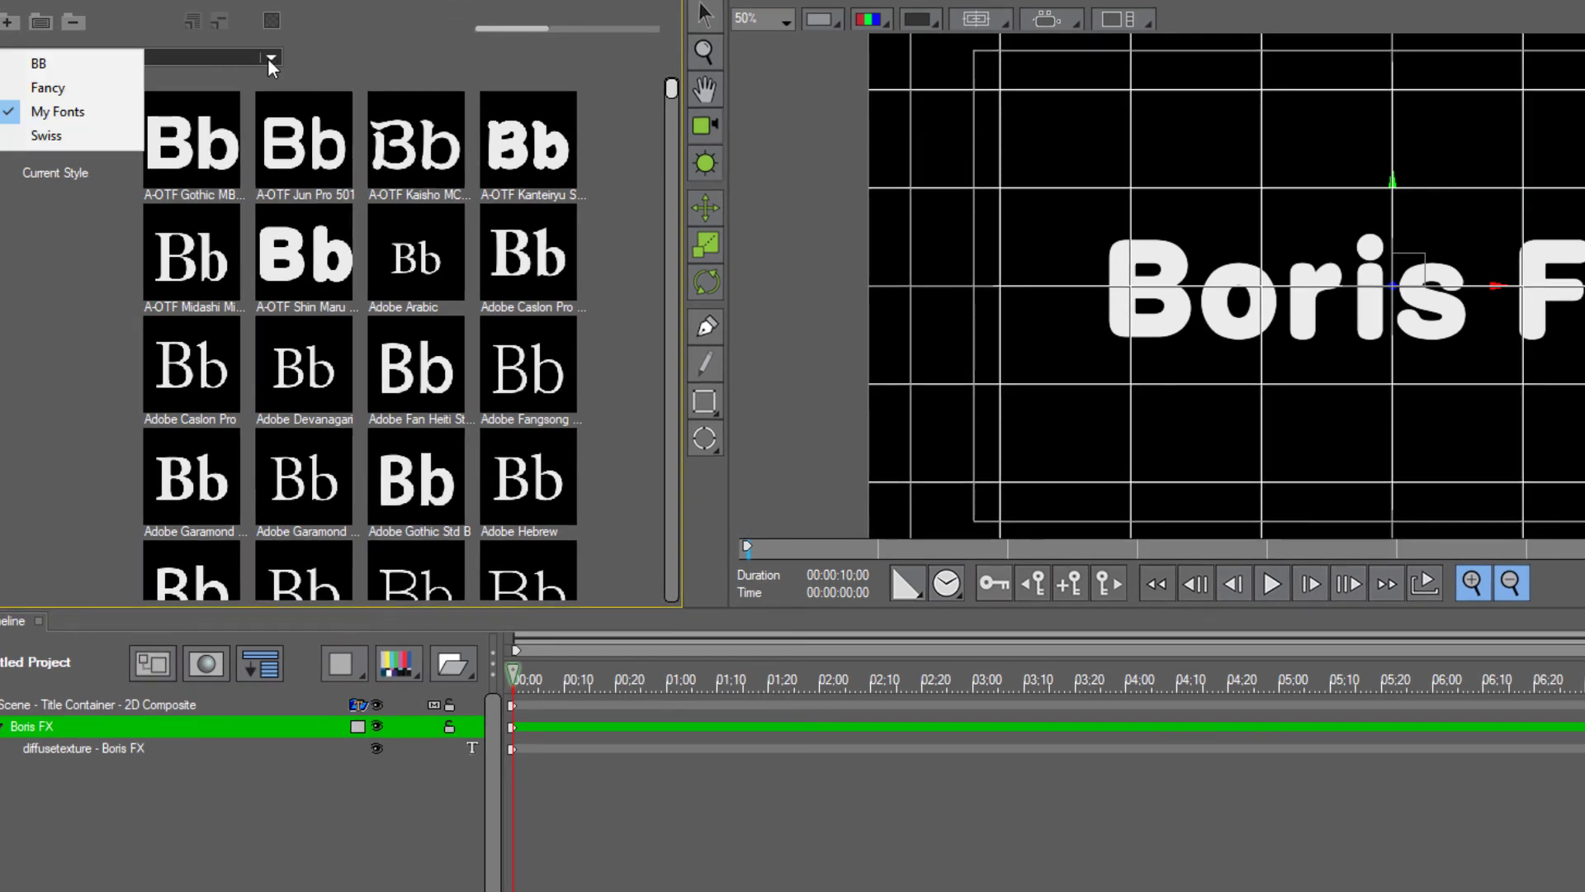
left_click(47, 88)
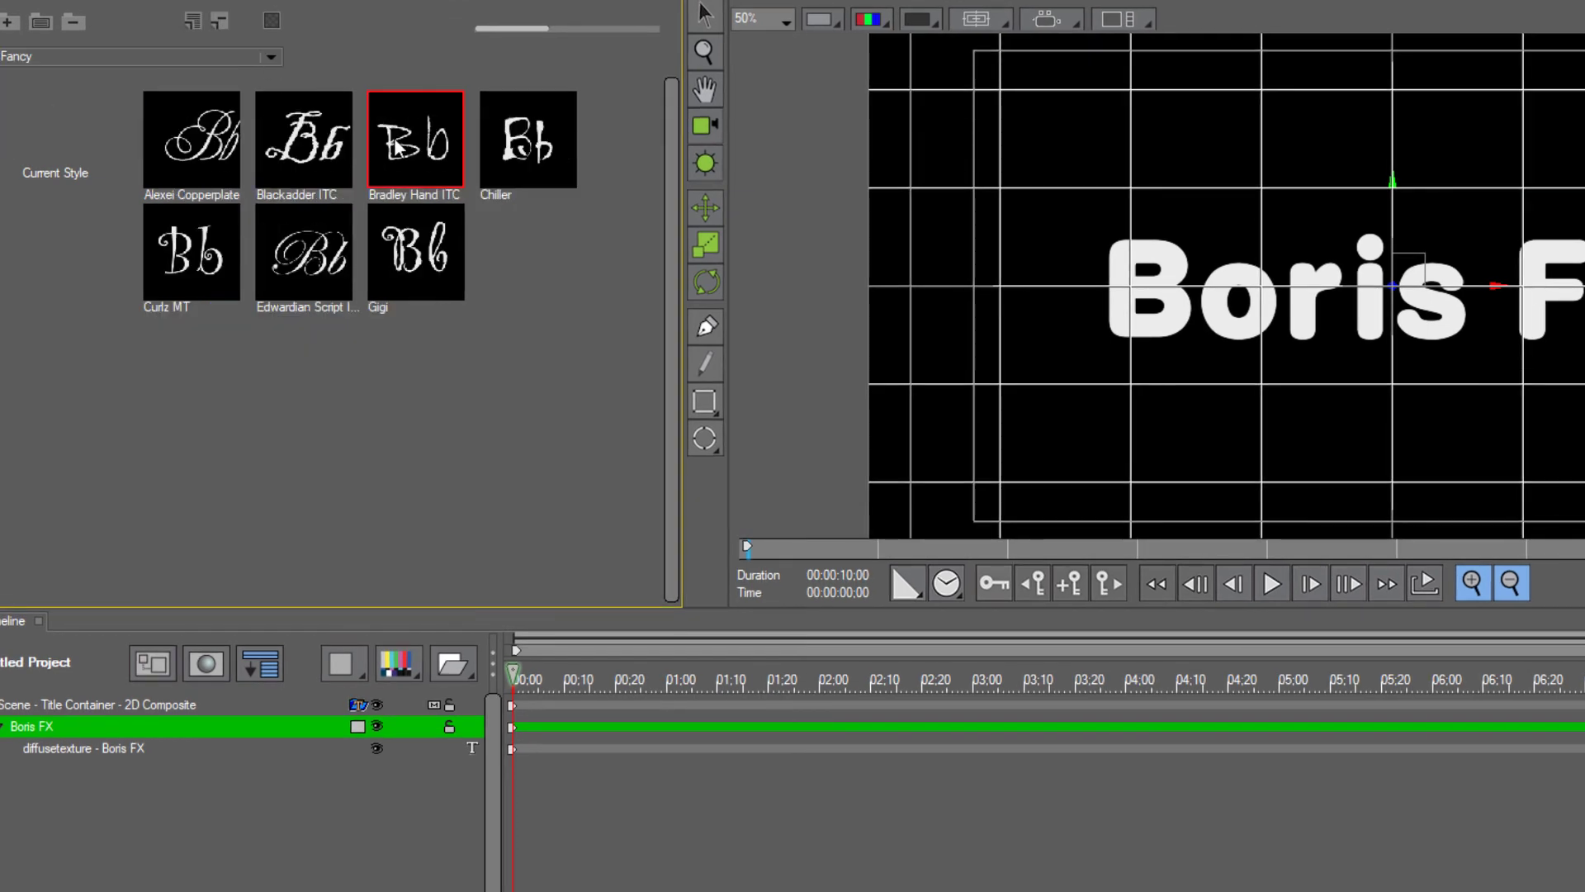
left_click(260, 177)
left_click(202, 252)
left_click(283, 258)
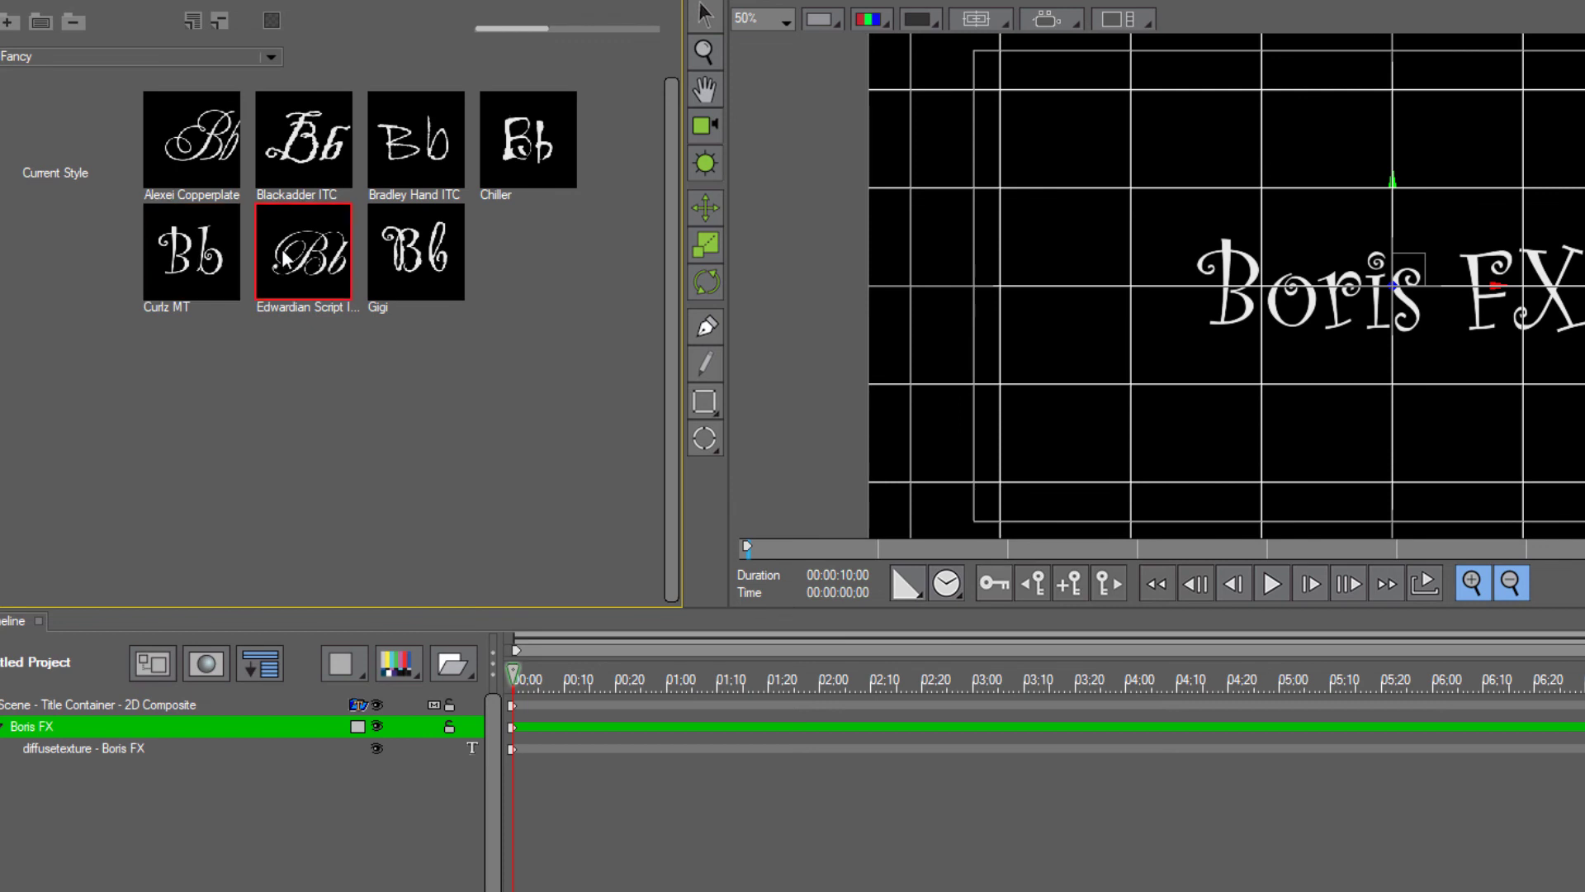
left_click(396, 256)
left_click(537, 157)
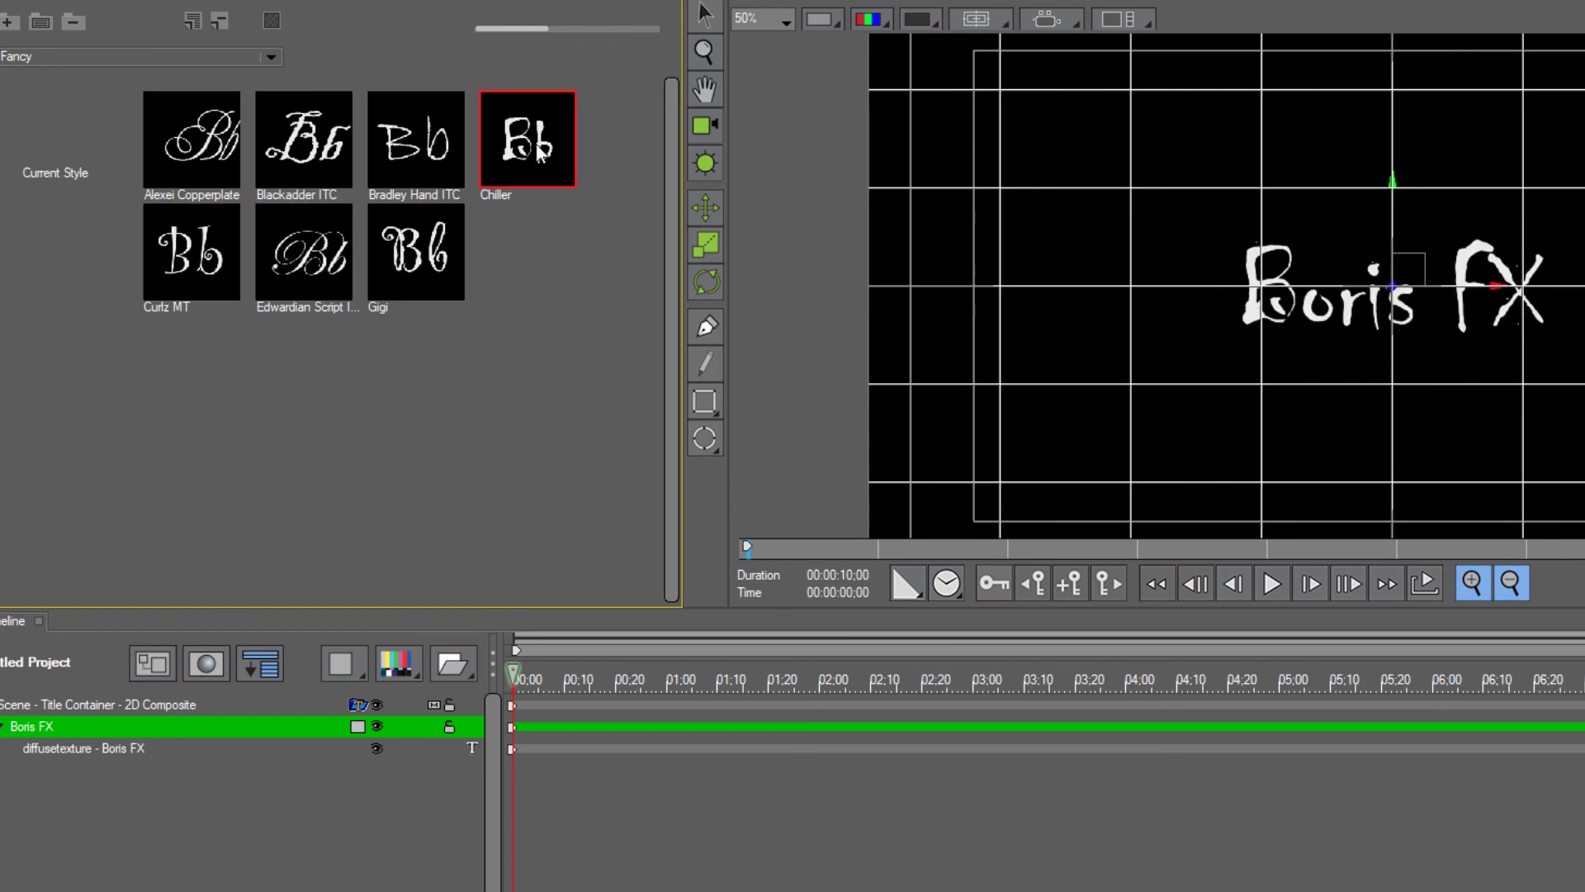
Switch to the BB font category, and try Bodoni MT Black, Eras Bold ITC, Impact, Franklin Gothic Heavy and Blackoak Std on the text.
left_click(270, 56)
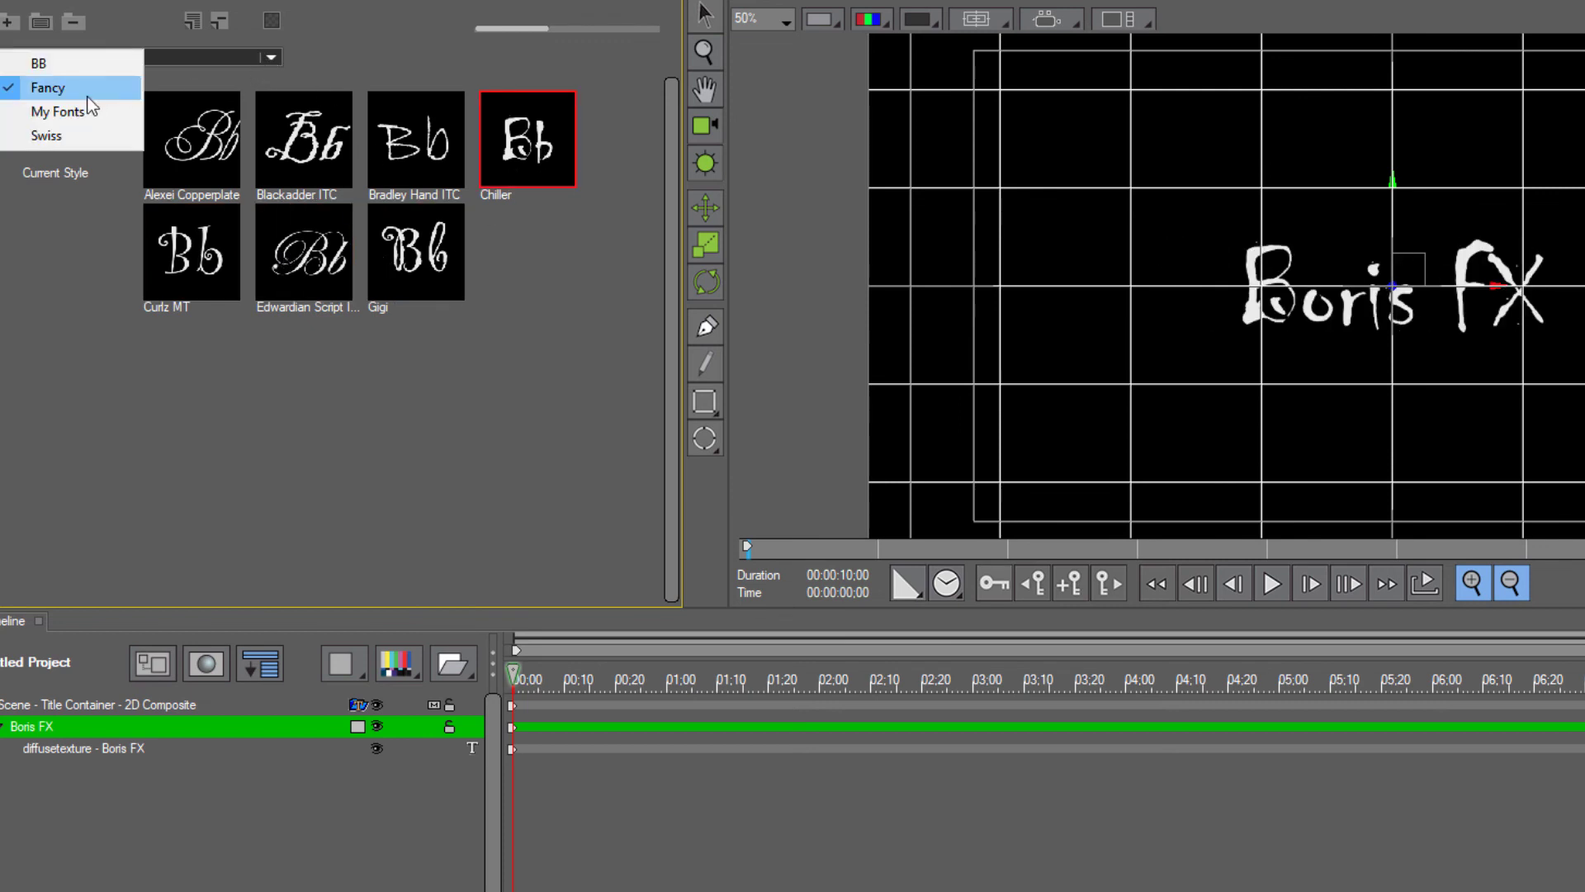
left_click(59, 59)
left_click(283, 131)
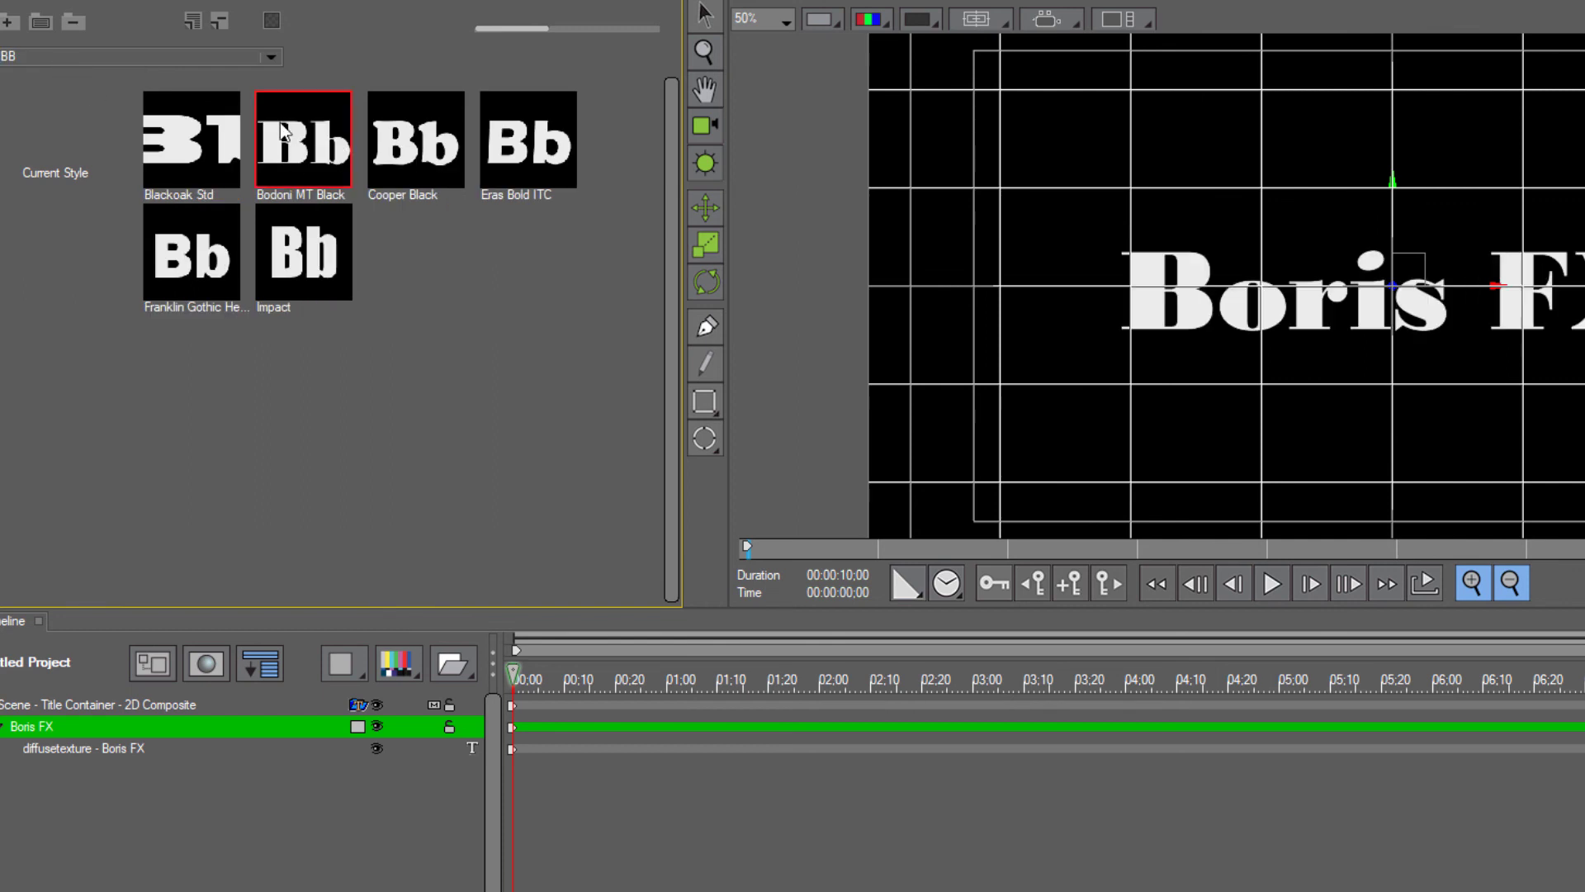
left_click(526, 153)
left_click(324, 252)
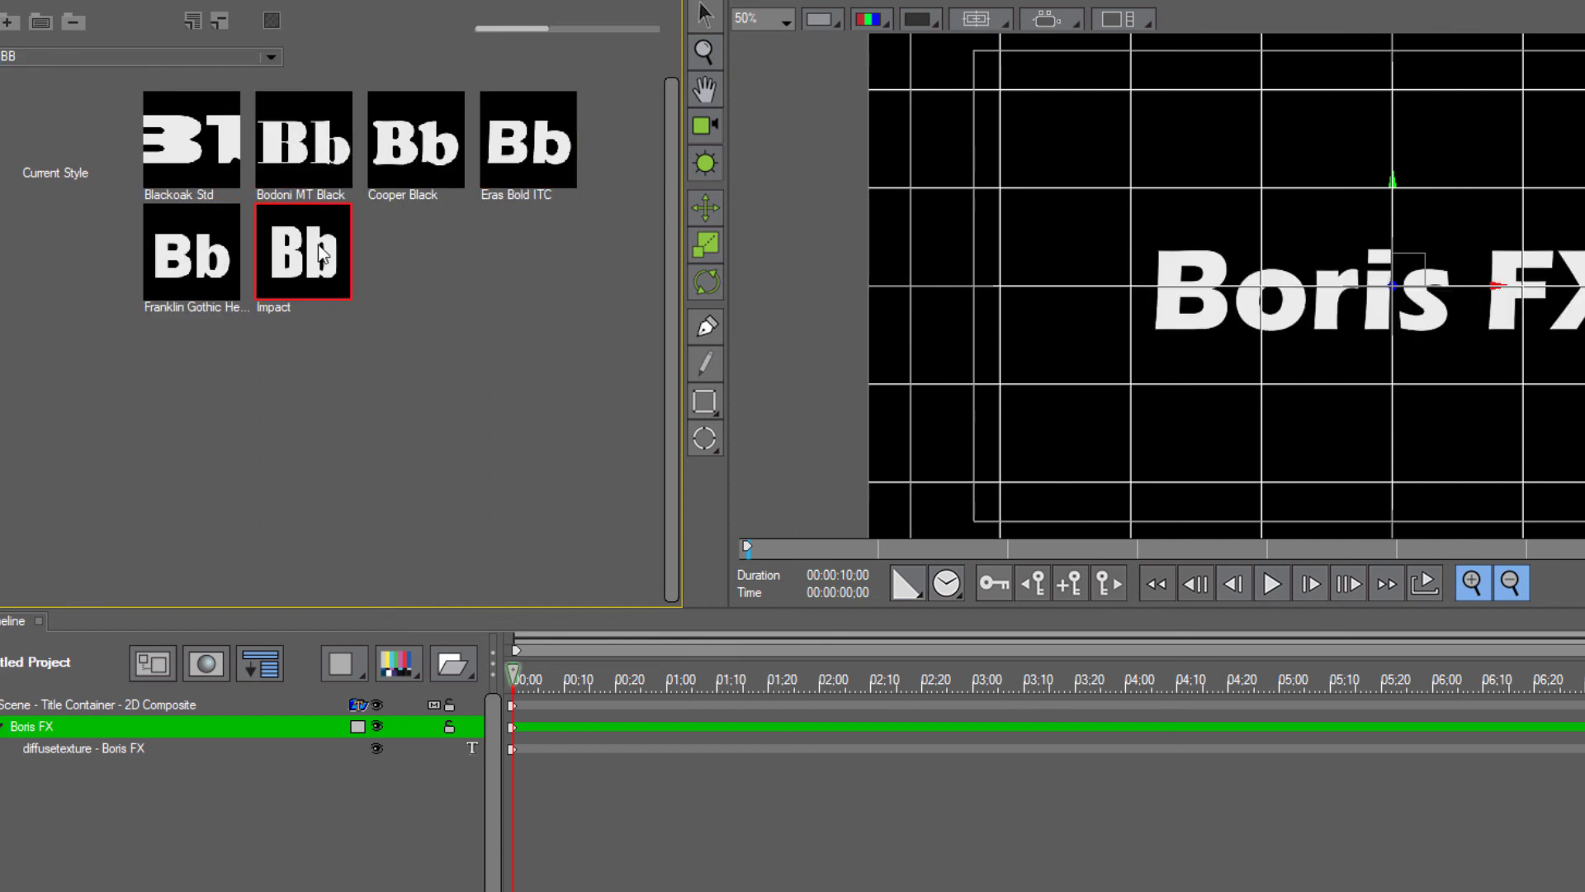
left_click(198, 268)
left_click(198, 161)
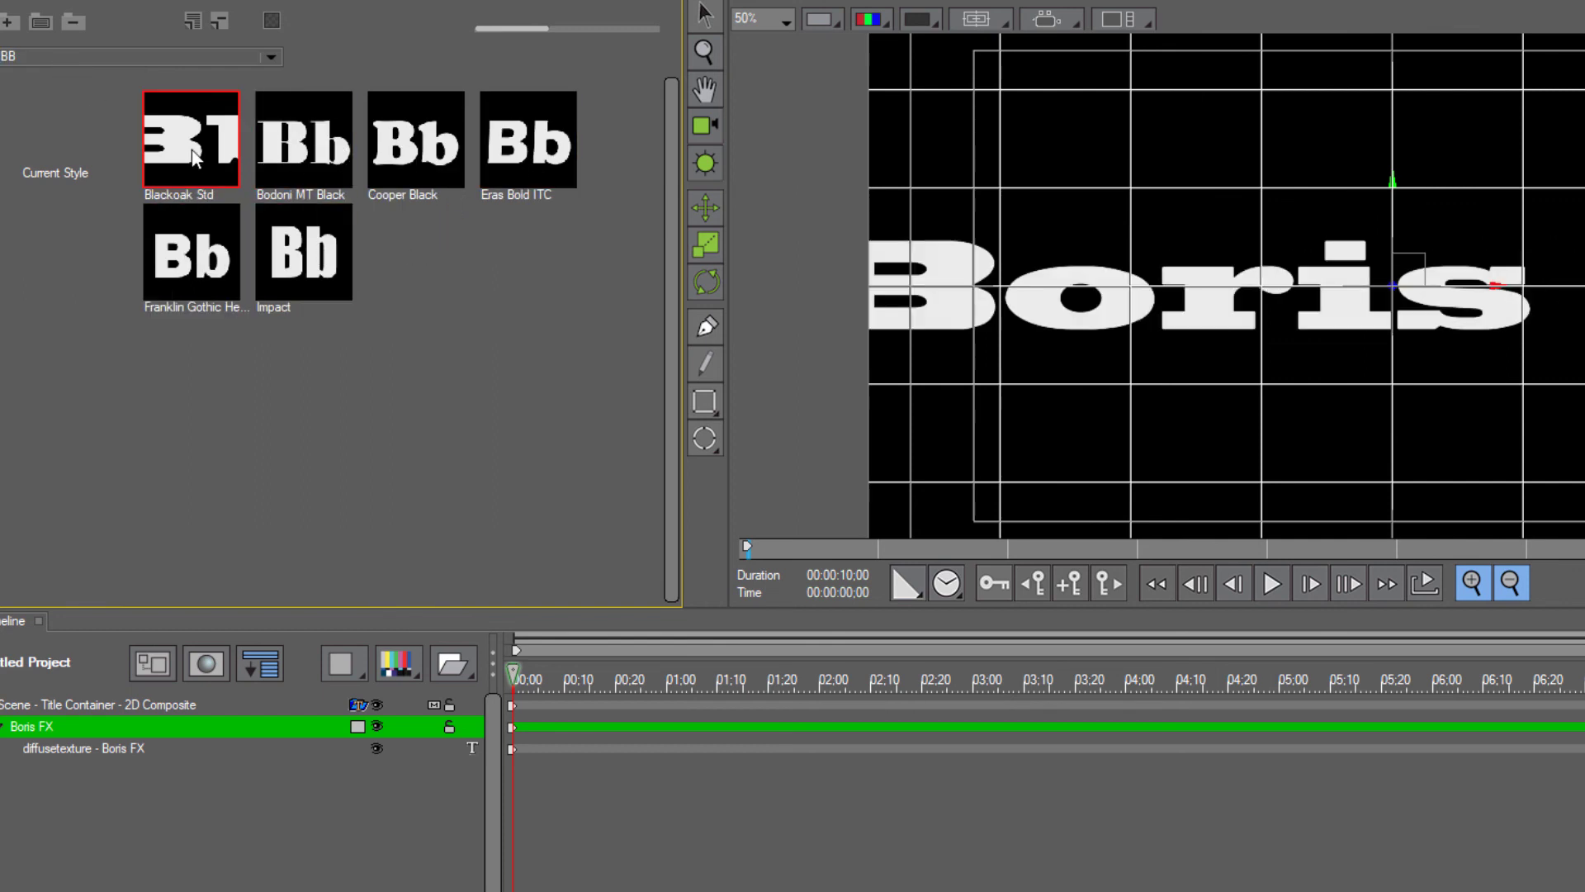
Switch to the Swiss font category, and apply Swis721 Hv BT1 and then the thin Swis721 Th BT style to the text.
left_click(271, 57)
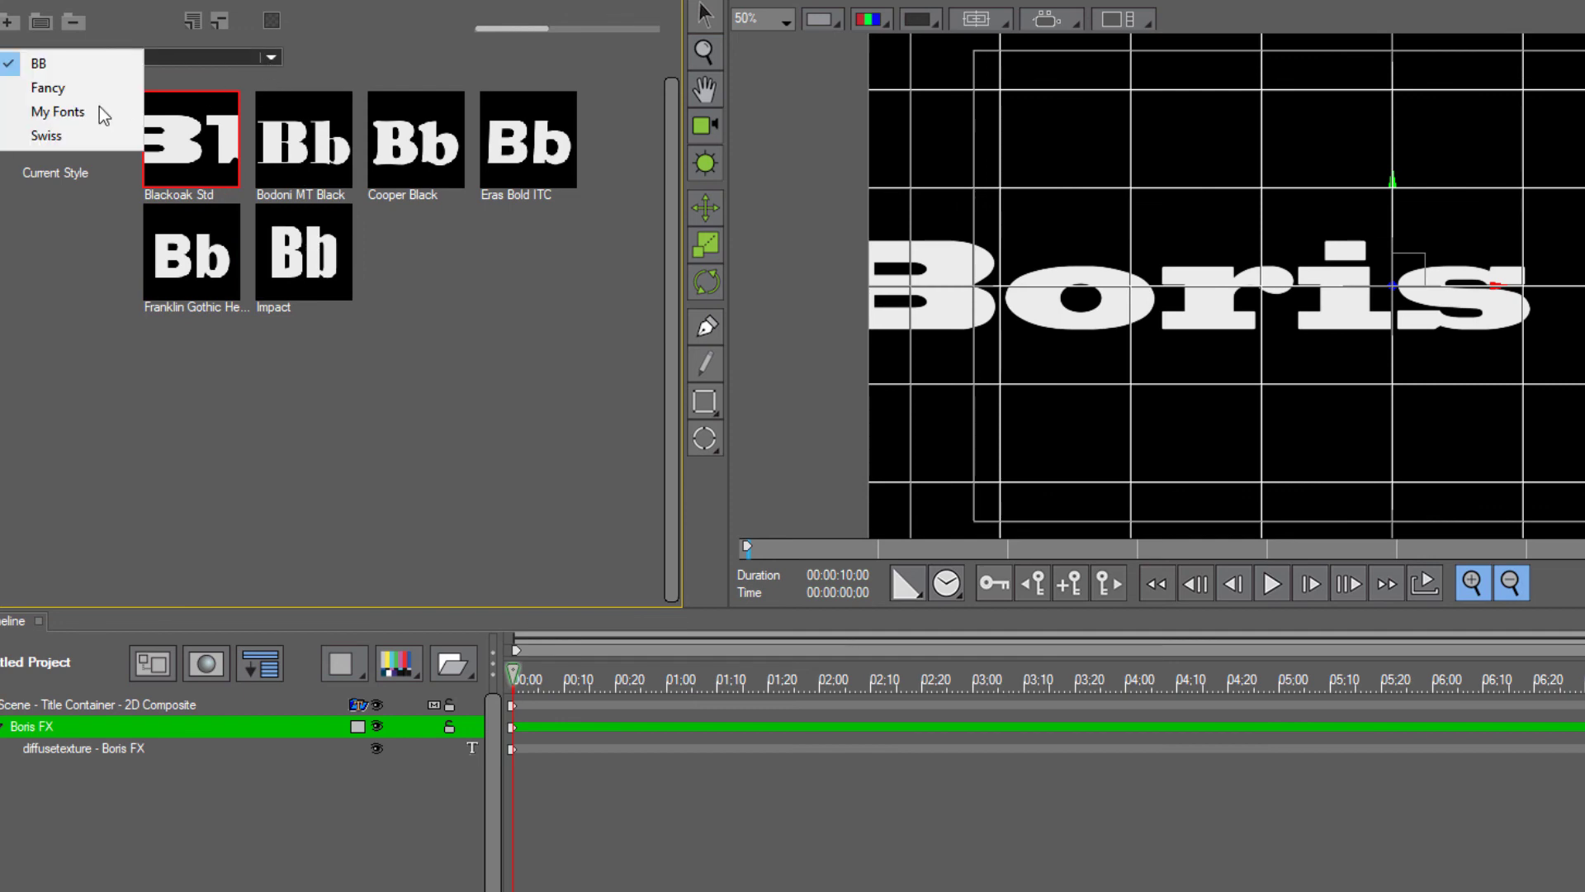
left_click(46, 135)
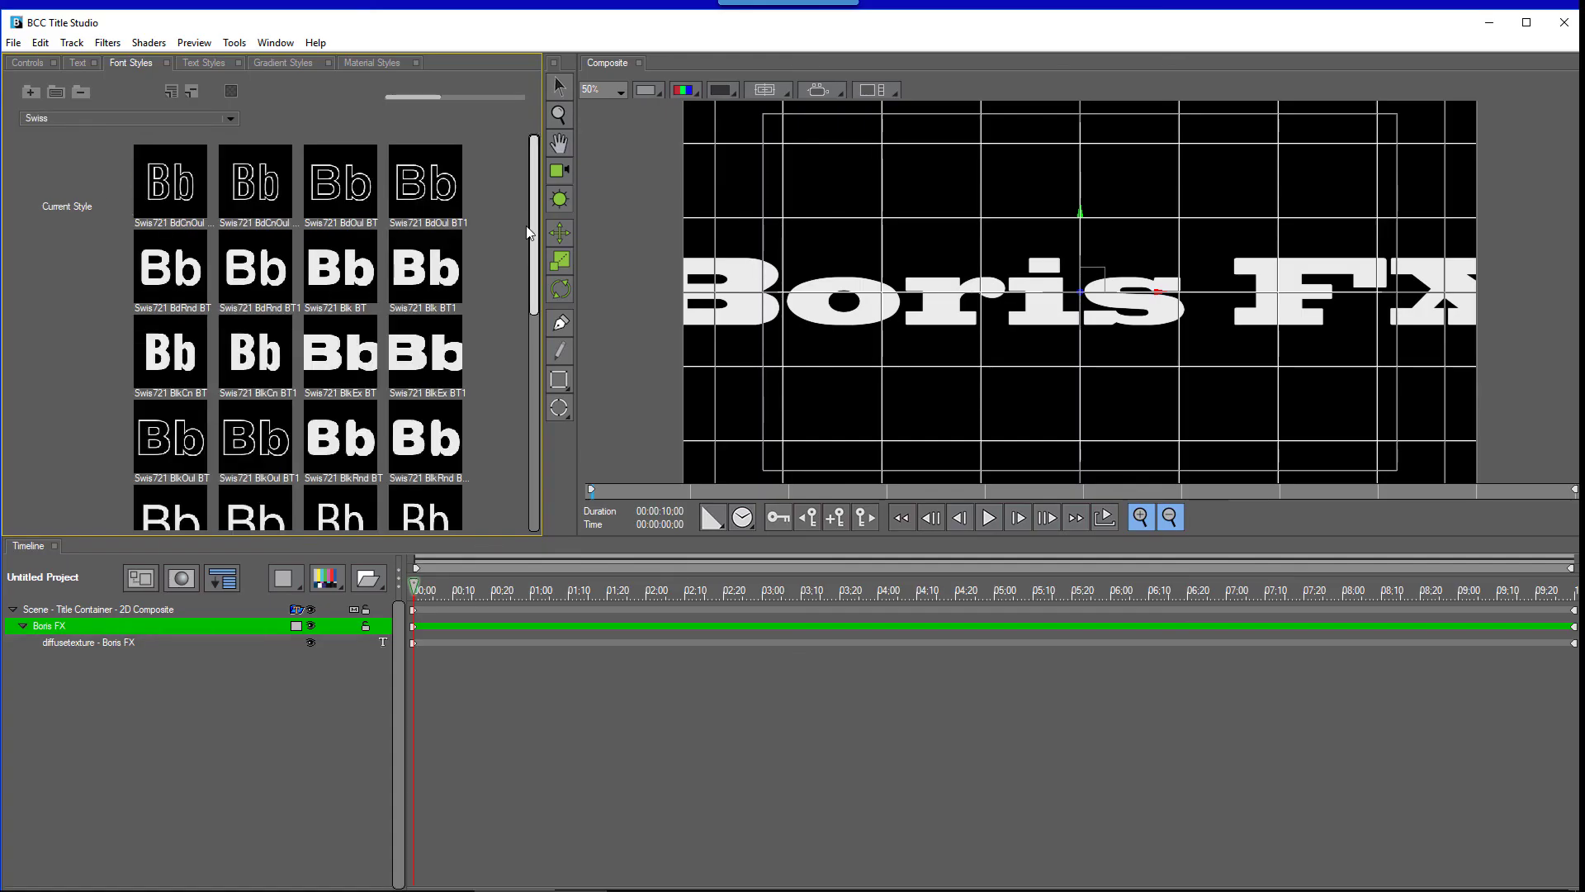
left_click_drag(529, 233, 525, 365)
left_click(439, 354)
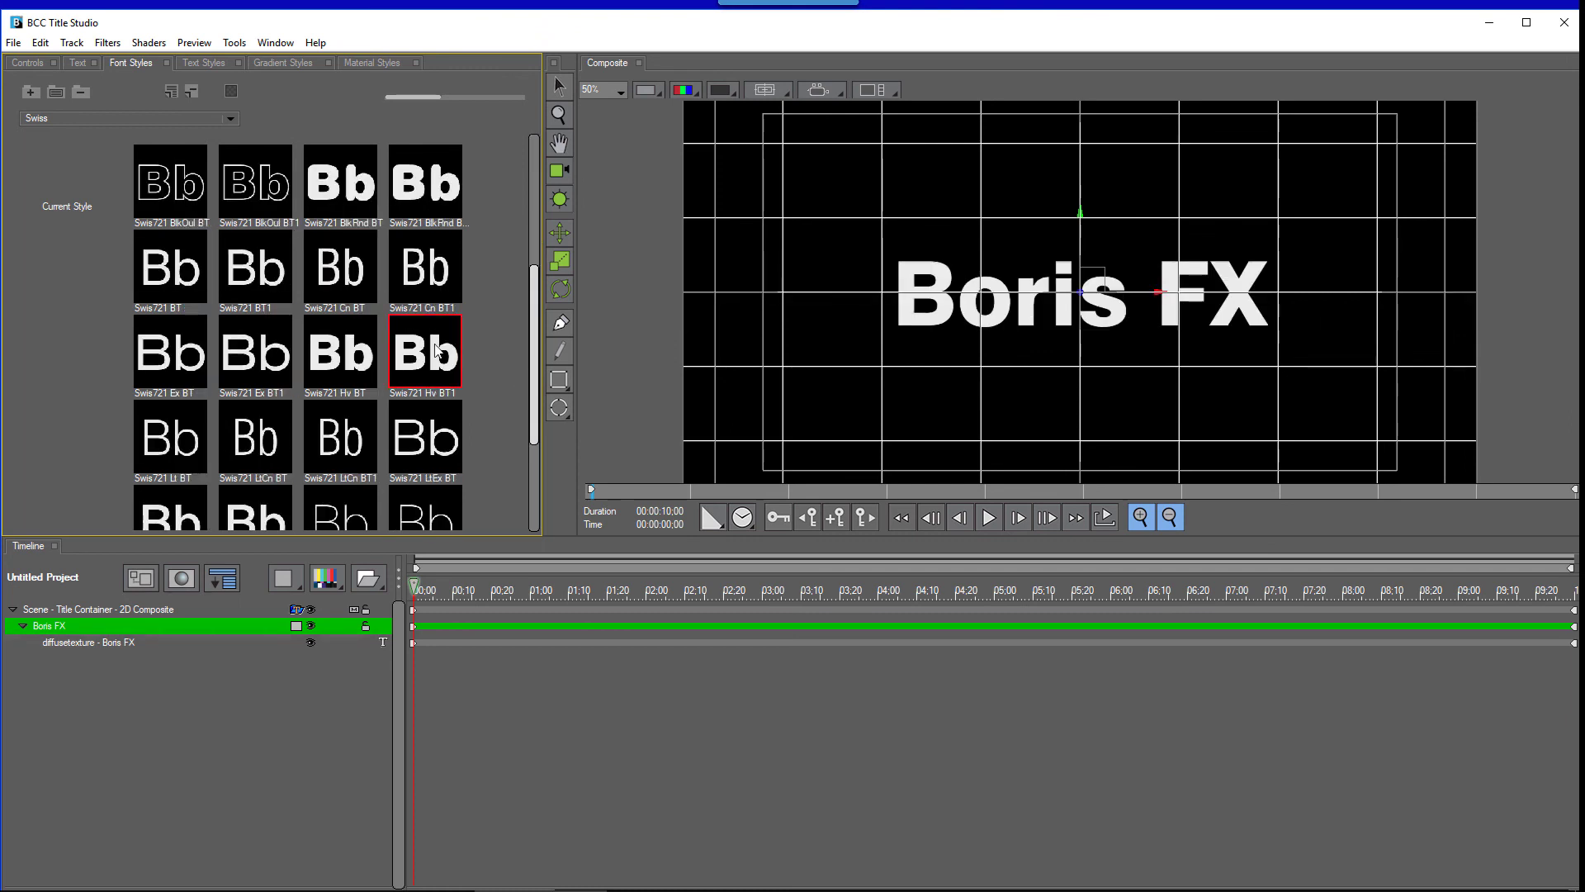
left_click(427, 281)
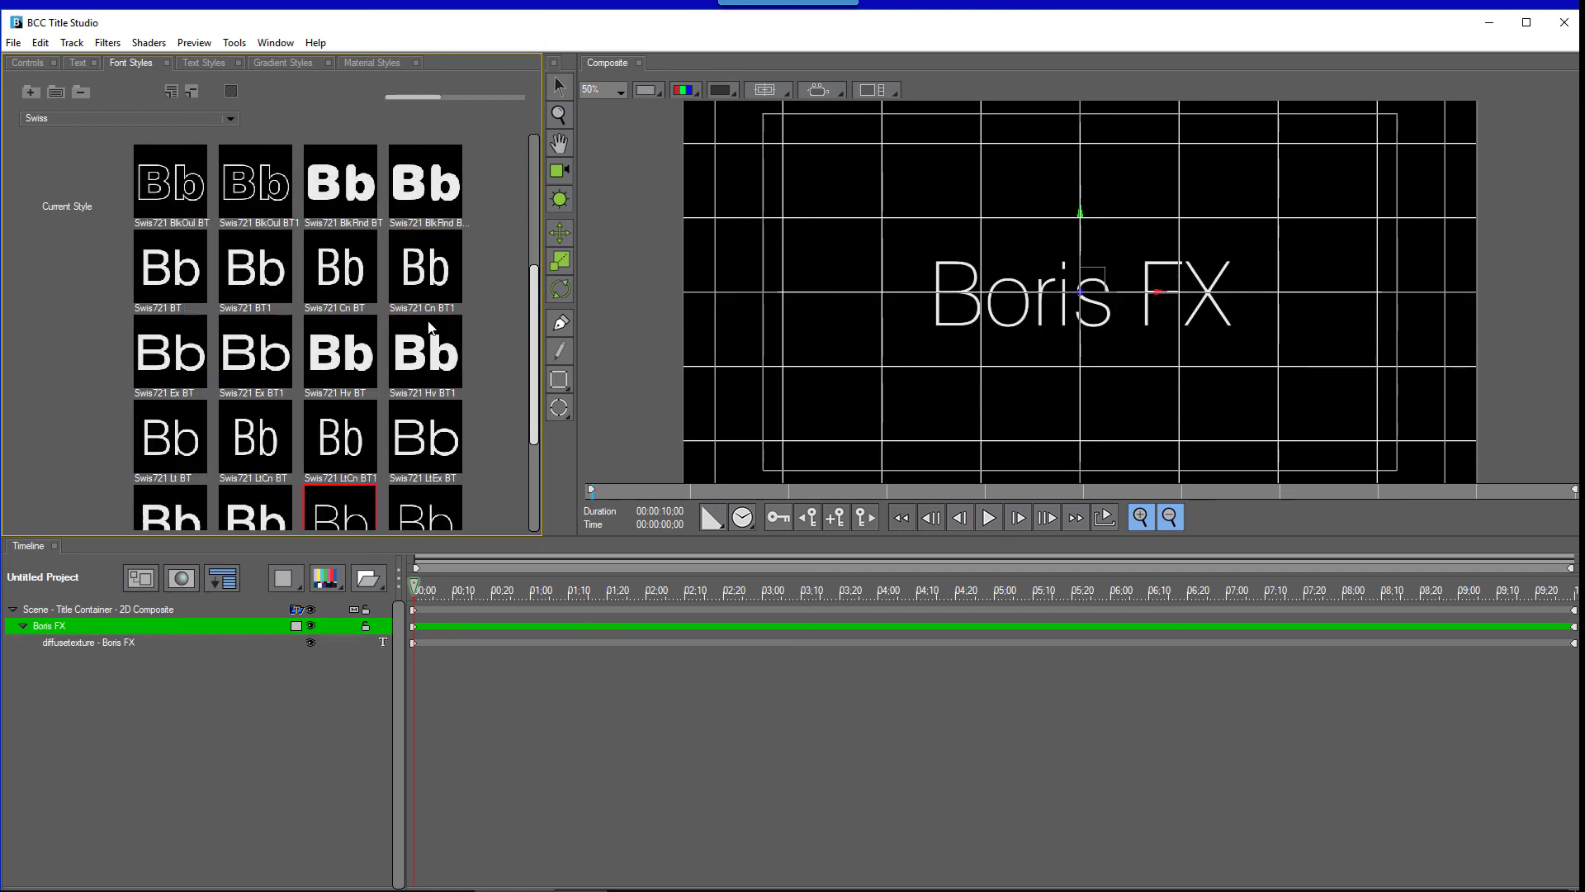